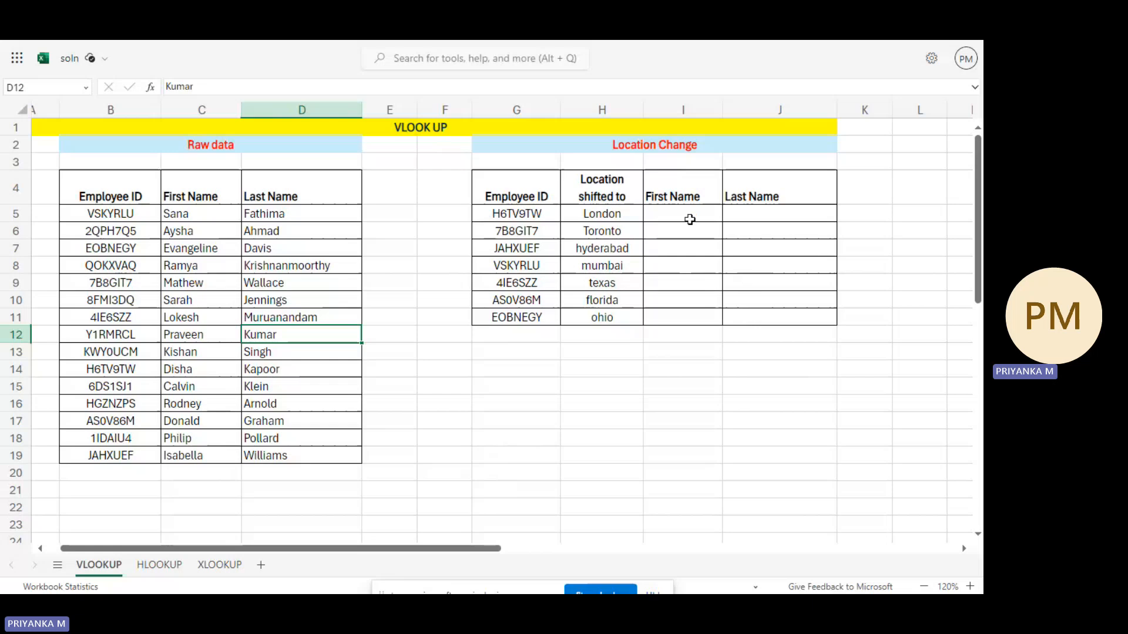
Examine the Employee ID, First Name and Last Name columns of the raw data and the empty name columns of the Location Change table
{"action": "left_click_drag", "start_coordinate": [264, 218], "coordinate": [247, 443]}
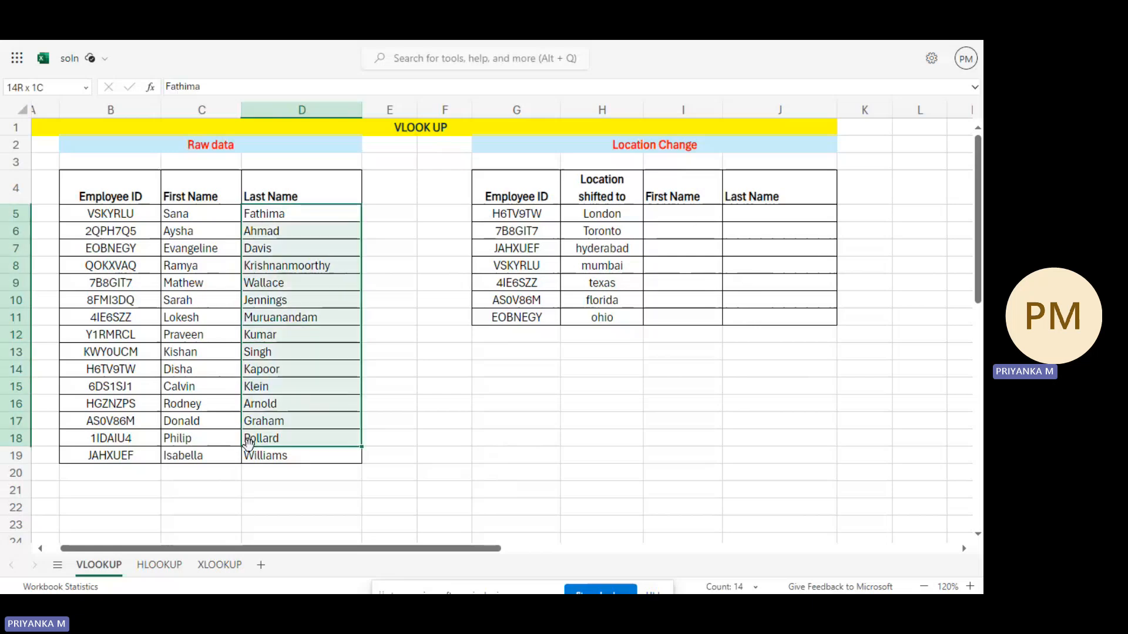
{"action": "left_click_drag", "start_coordinate": [132, 215], "coordinate": [127, 422]}
{"action": "left_click_drag", "start_coordinate": [202, 215], "coordinate": [203, 457]}
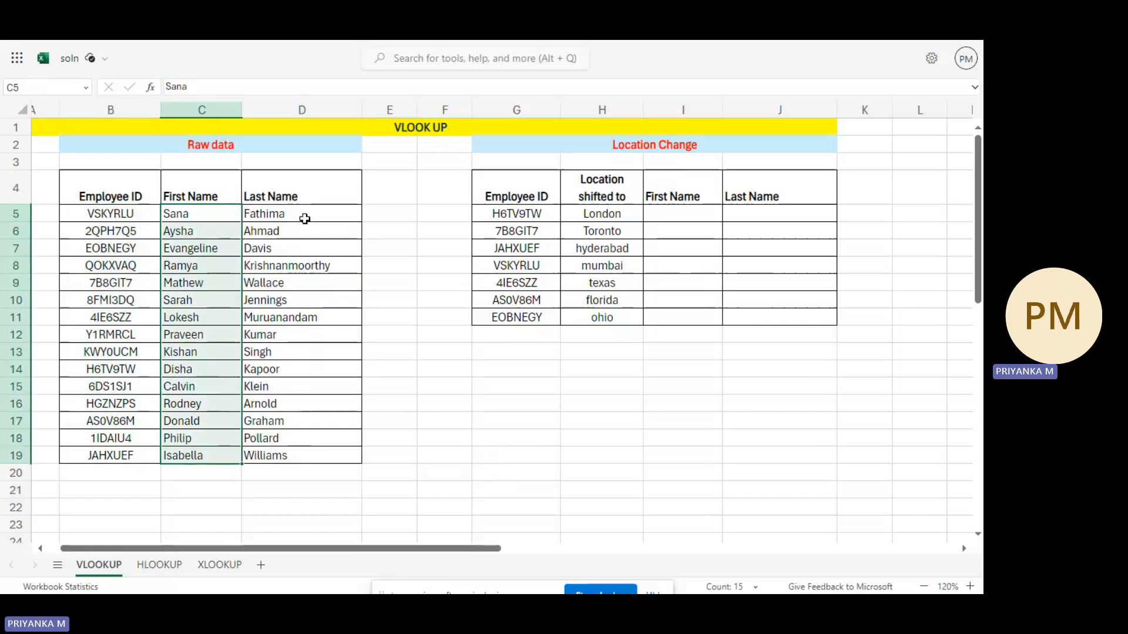
{"action": "left_click_drag", "start_coordinate": [305, 218], "coordinate": [291, 458]}
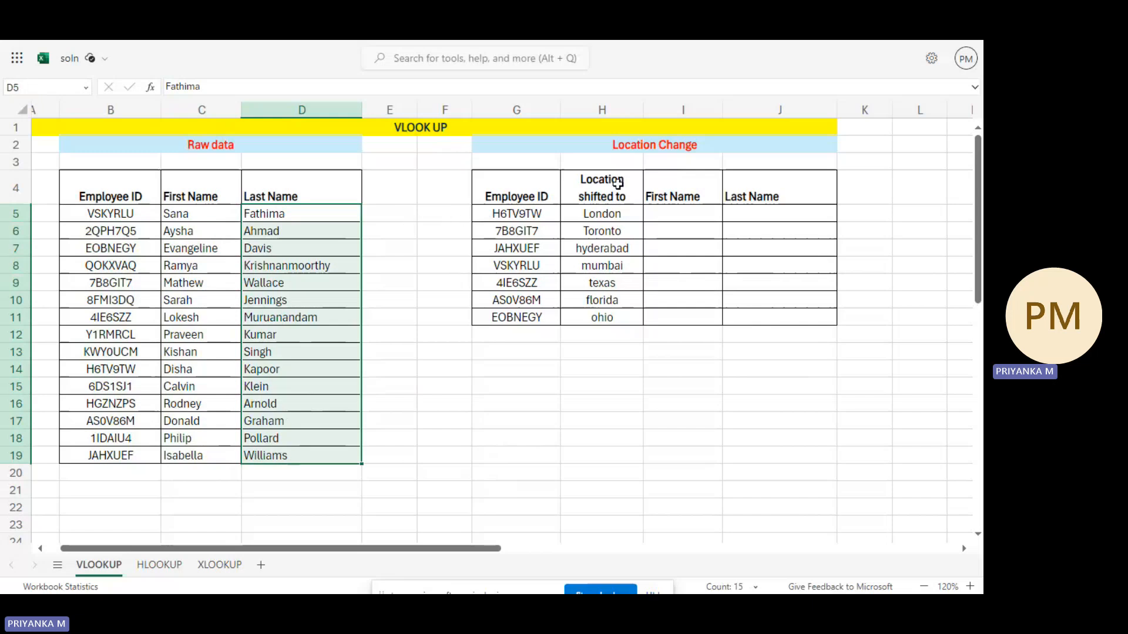
{"action": "left_click", "coordinate": [717, 211]}
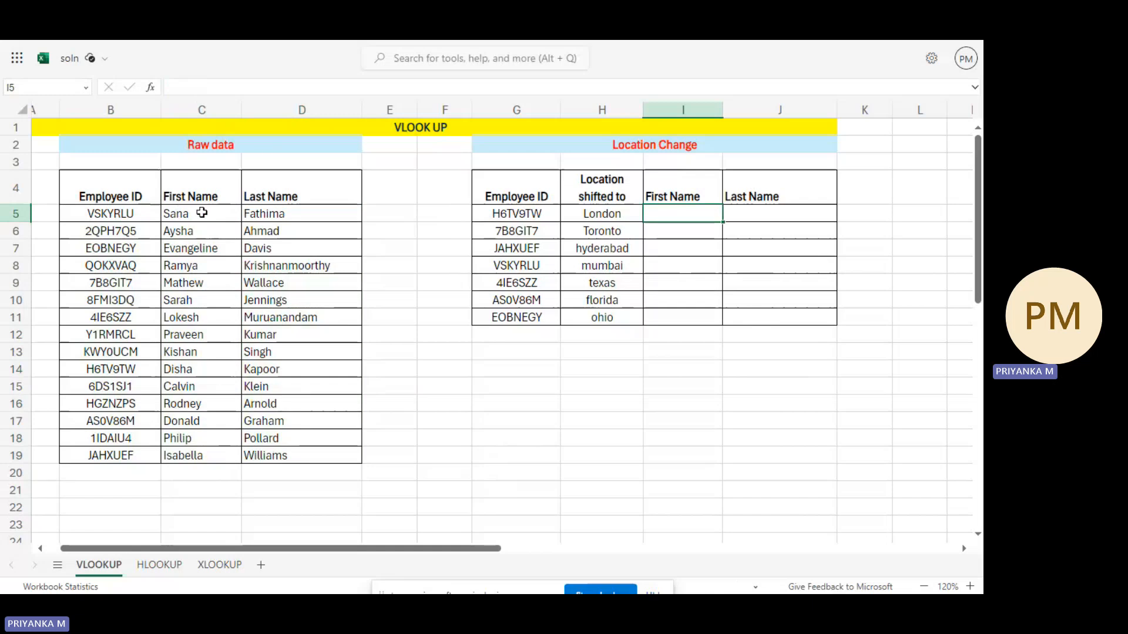
{"action": "left_click", "coordinate": [272, 217]}
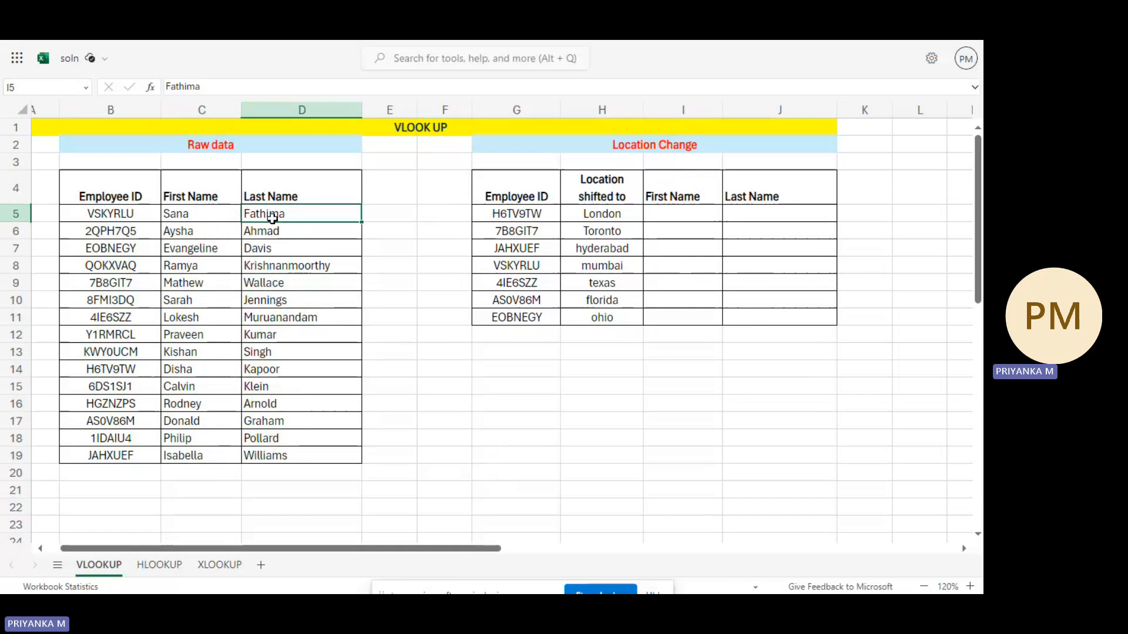
{"action": "left_click", "coordinate": [655, 209]}
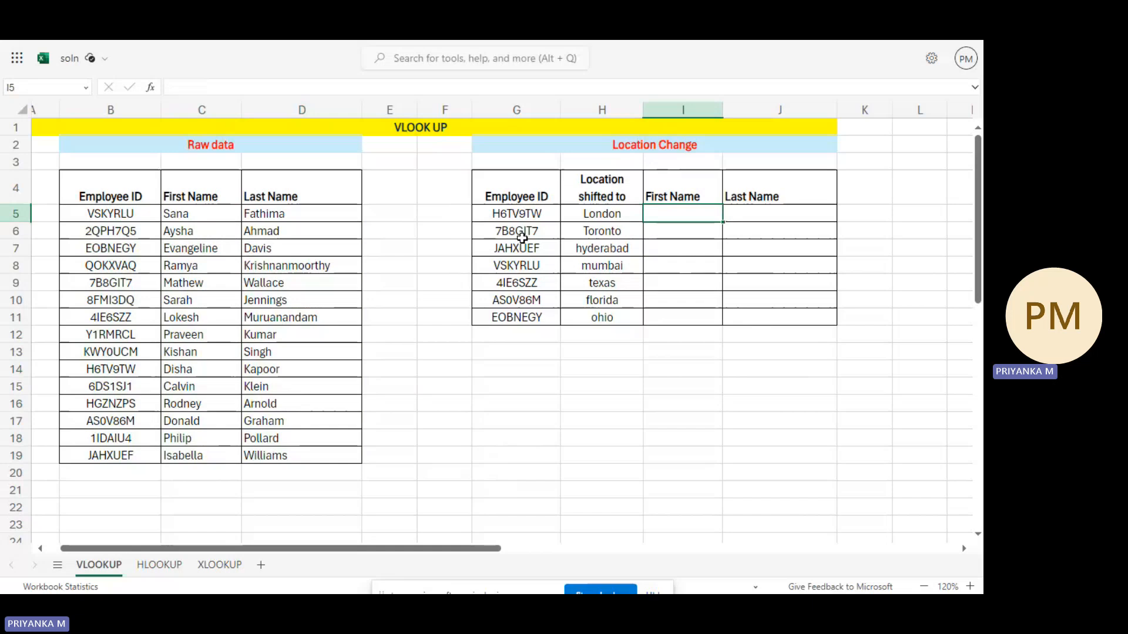
{"action": "left_click", "coordinate": [607, 213]}
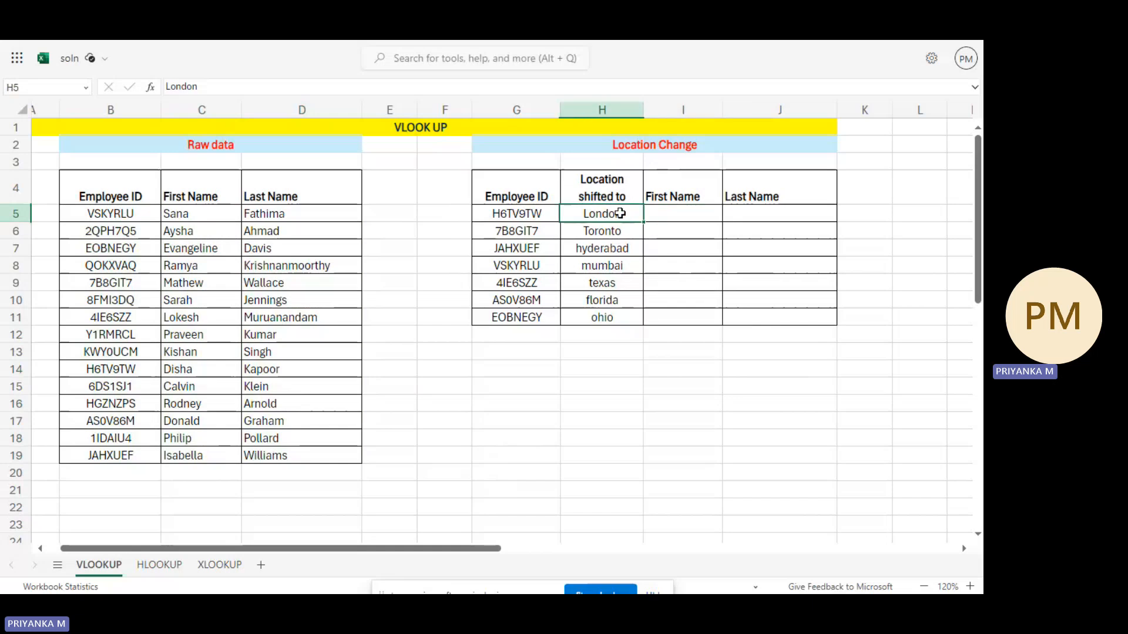
{"action": "left_click", "coordinate": [676, 215]}
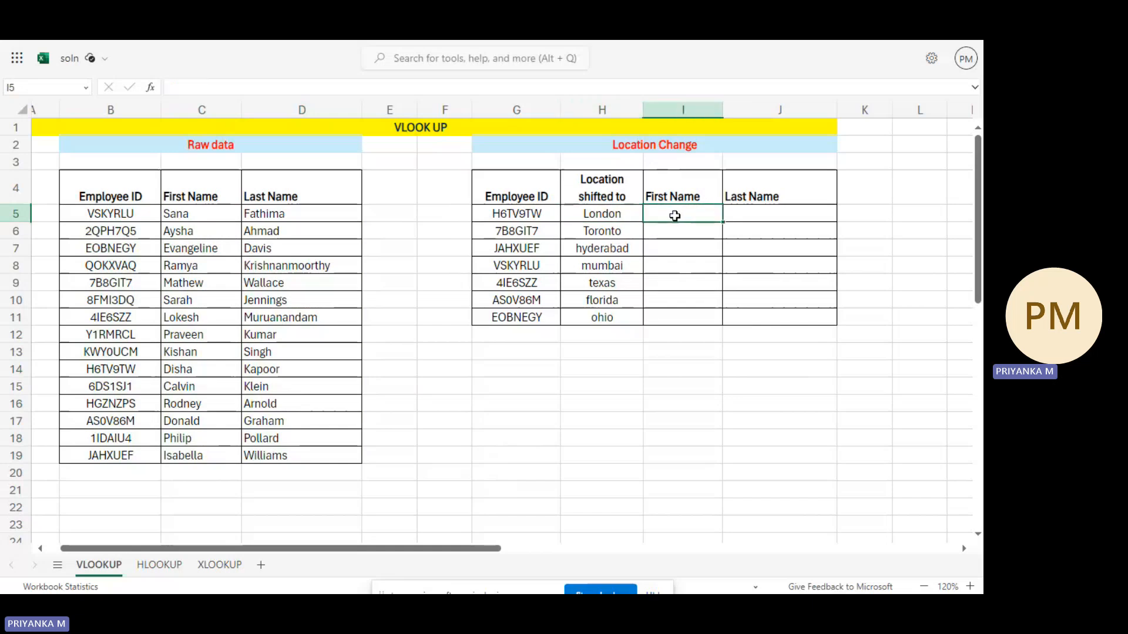
{"action": "left_click", "coordinate": [758, 216]}
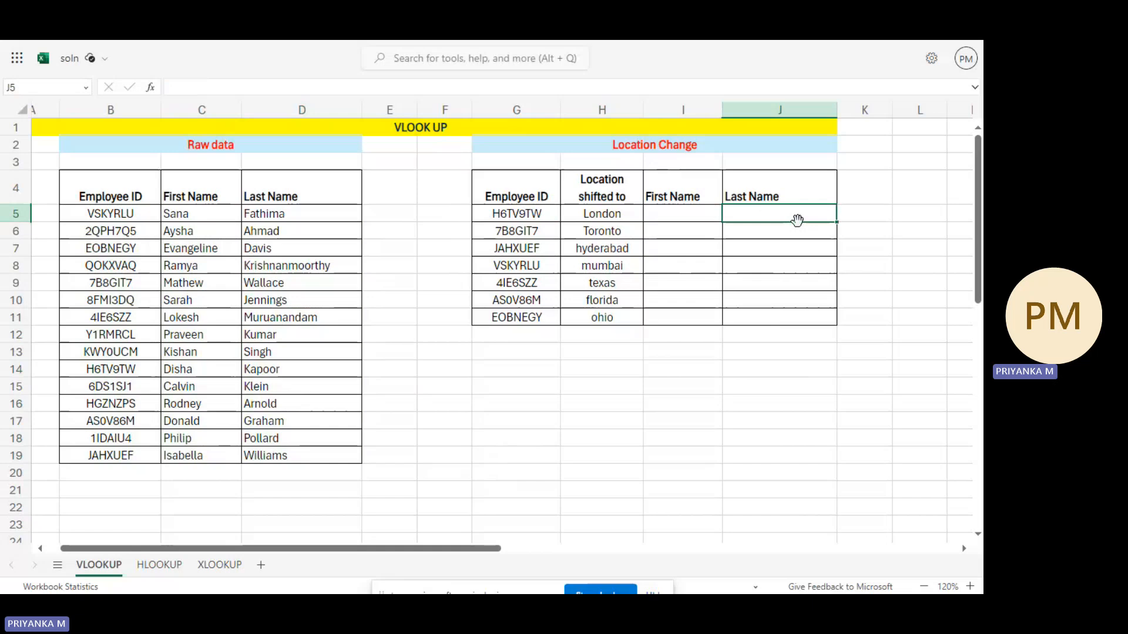
Start a VLOOKUP formula in I5 with the employee ID in G5 as the lookup value
{"action": "left_click", "coordinate": [686, 215]}
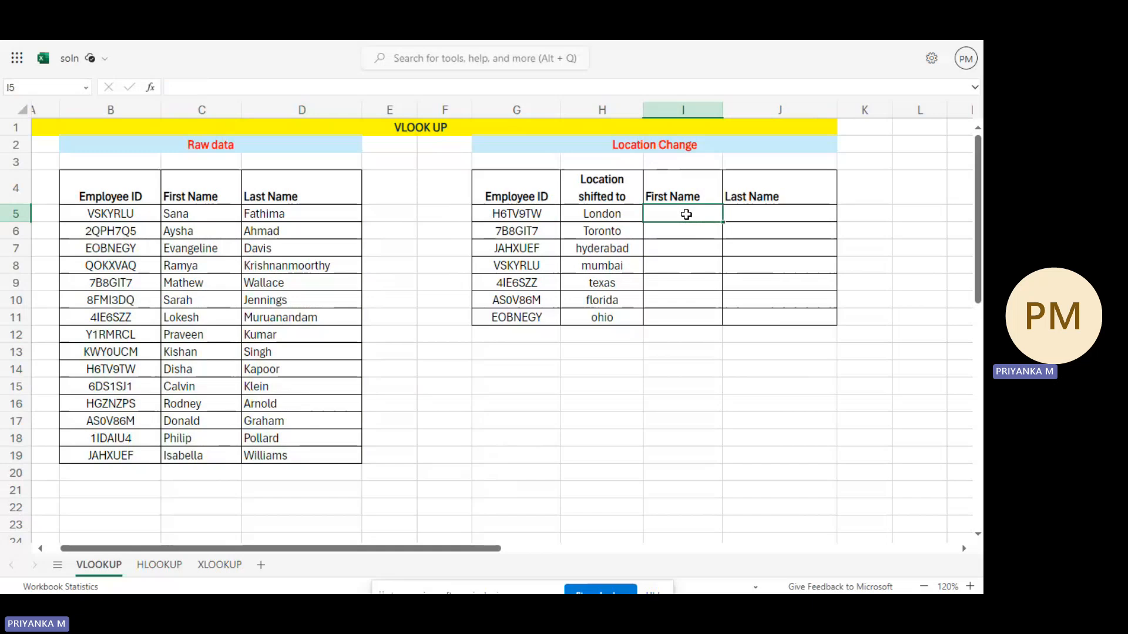
{"action": "type", "text": "=vl"}
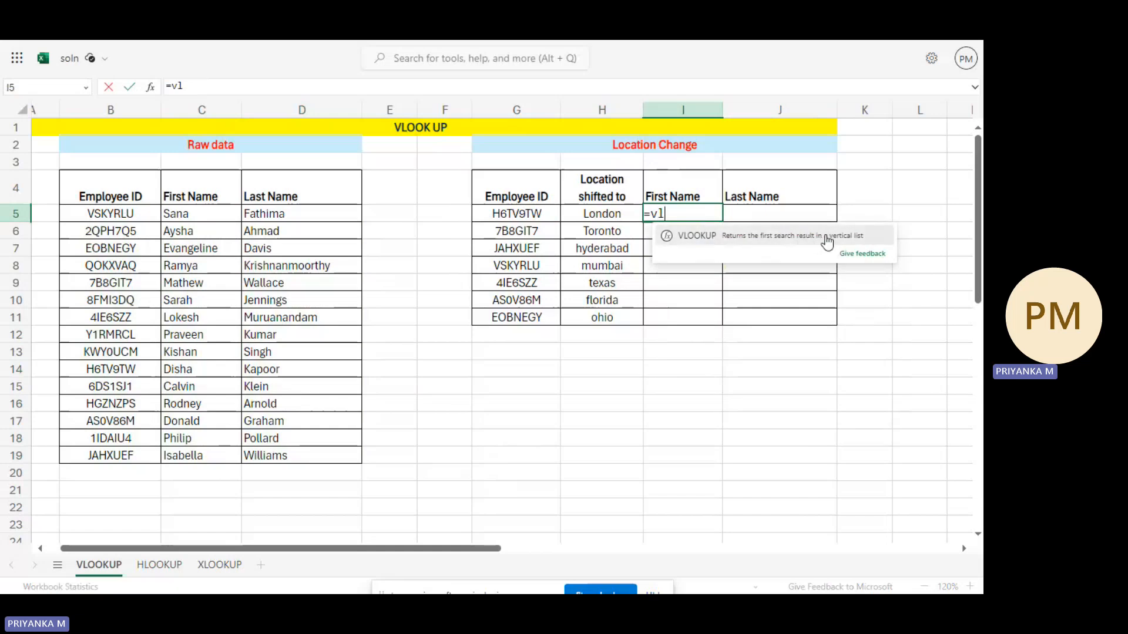
{"action": "type", "text": "ook"}
{"action": "left_click", "coordinate": [827, 241]}
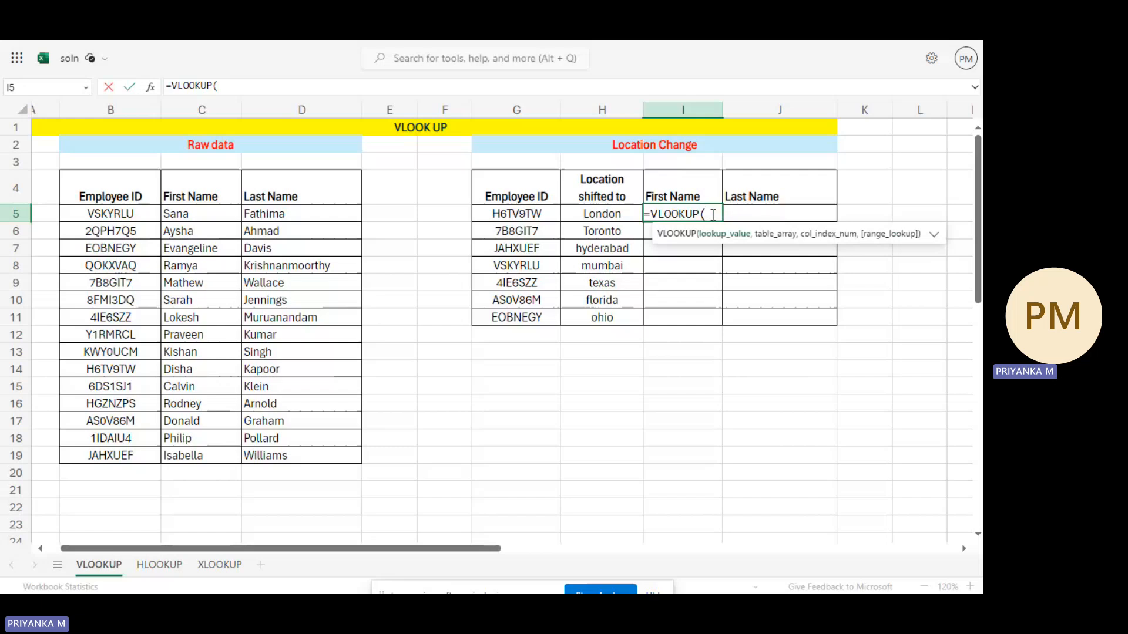
{"action": "left_click", "coordinate": [531, 210]}
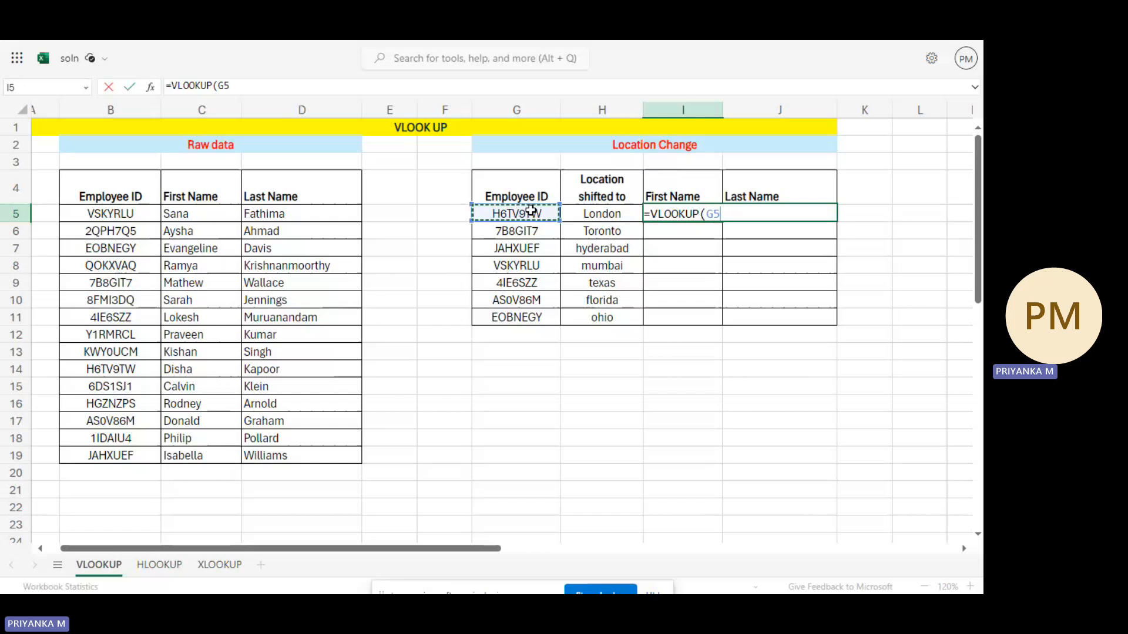
{"action": "type", "text": ","}
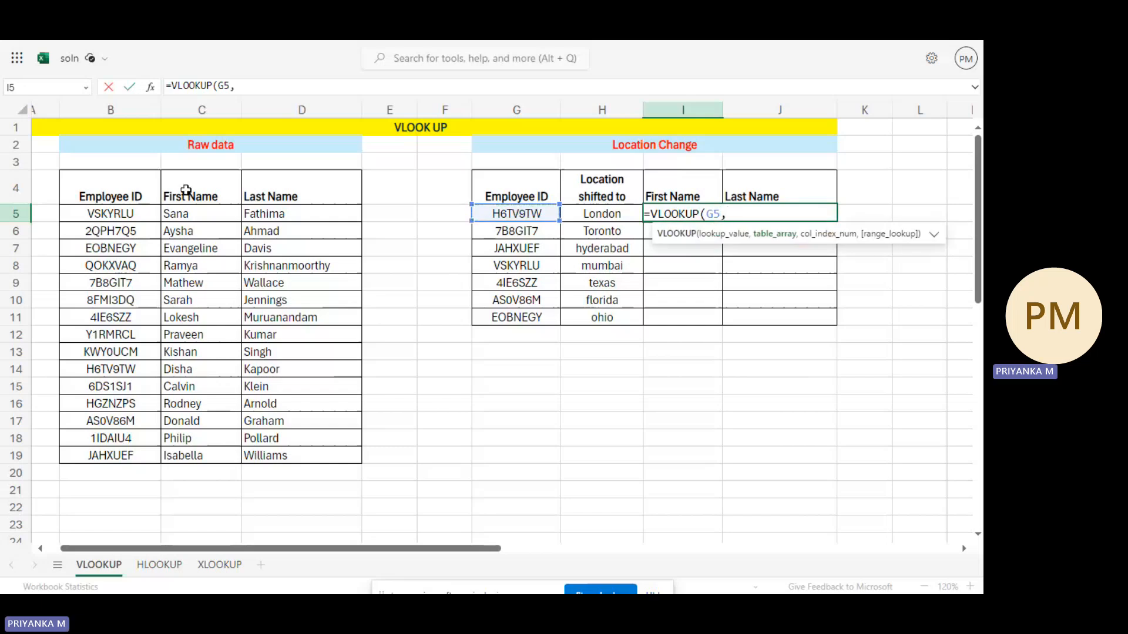
Set the formula's table array to the whole raw data table including headers, as the absolute range $B$4:$D$19
{"action": "left_click", "coordinate": [111, 183]}
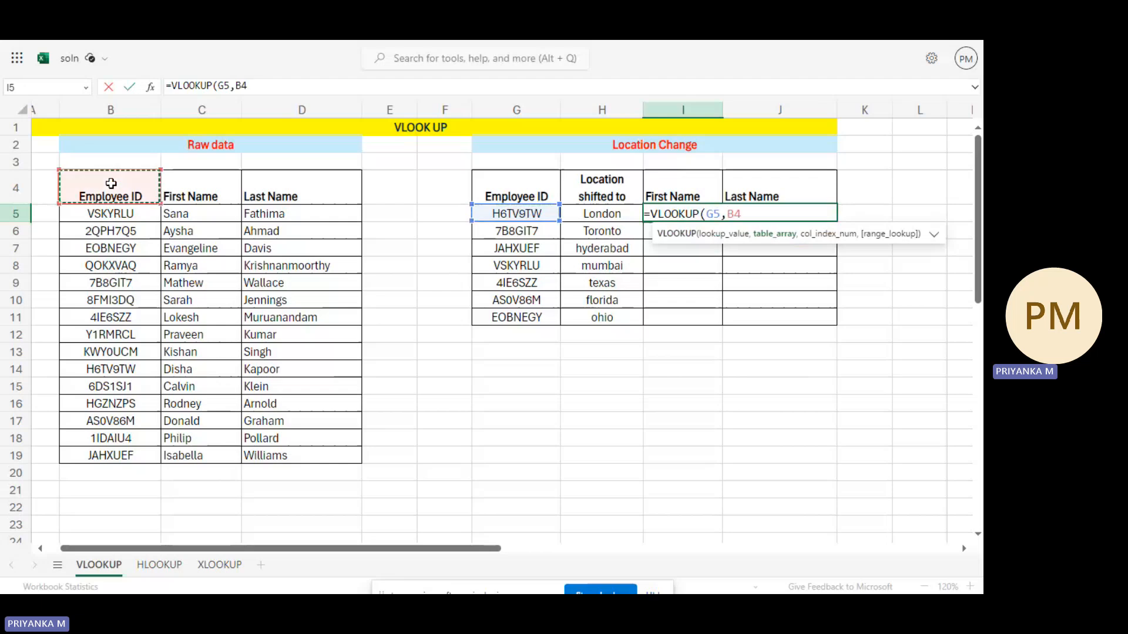
{"action": "left_click_drag", "start_coordinate": [111, 184], "coordinate": [310, 456]}
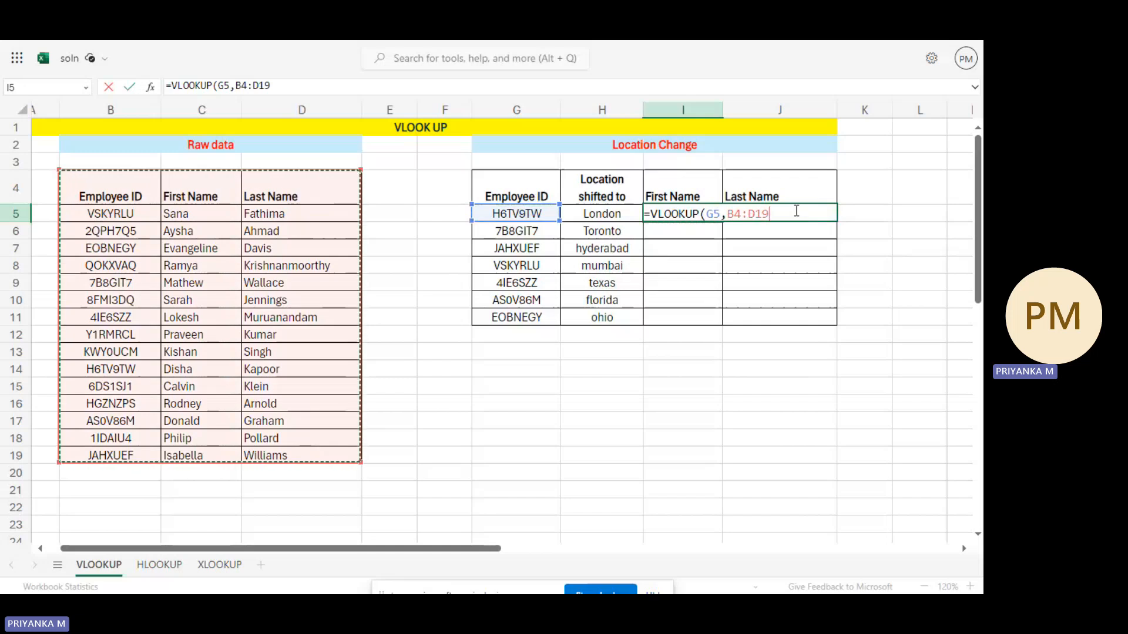
{"action": "left_click", "coordinate": [744, 214]}
{"action": "left_click_drag", "start_coordinate": [733, 214], "coordinate": [770, 214]}
{"action": "key", "text": "F4"}
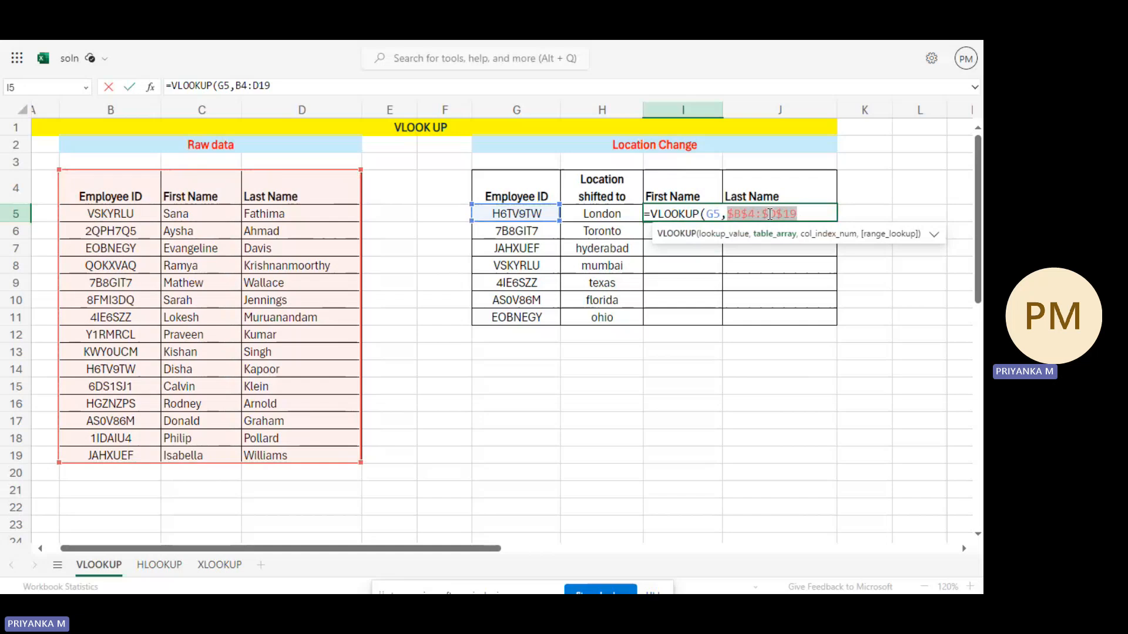
{"action": "left_click", "coordinate": [801, 215]}
{"action": "type", "text": ","}
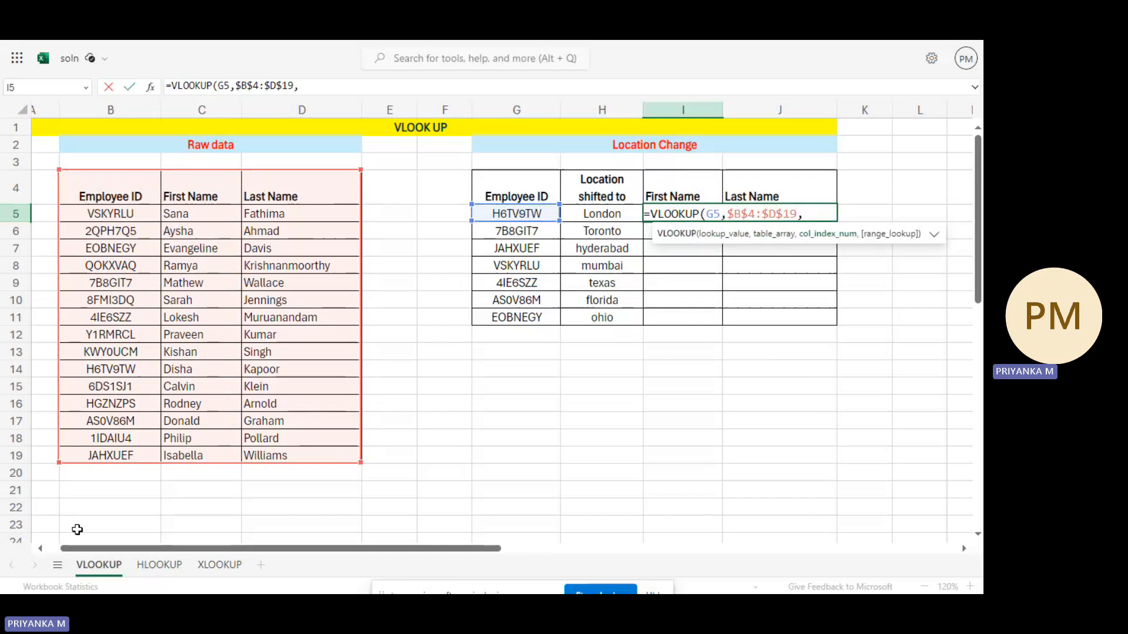
Complete the VLOOKUP in I5 with column index 2 and range lookup 0 for an exact match
{"action": "left_click_drag", "start_coordinate": [68, 549], "coordinate": [57, 550]}
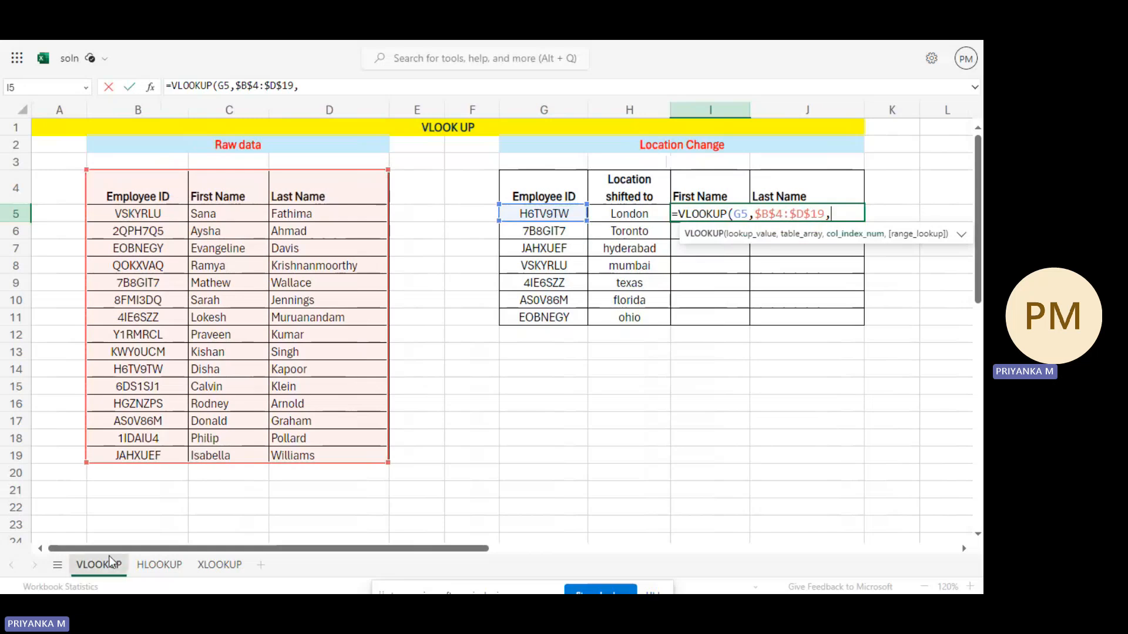
{"action": "left_click_drag", "start_coordinate": [130, 548], "coordinate": [157, 548]}
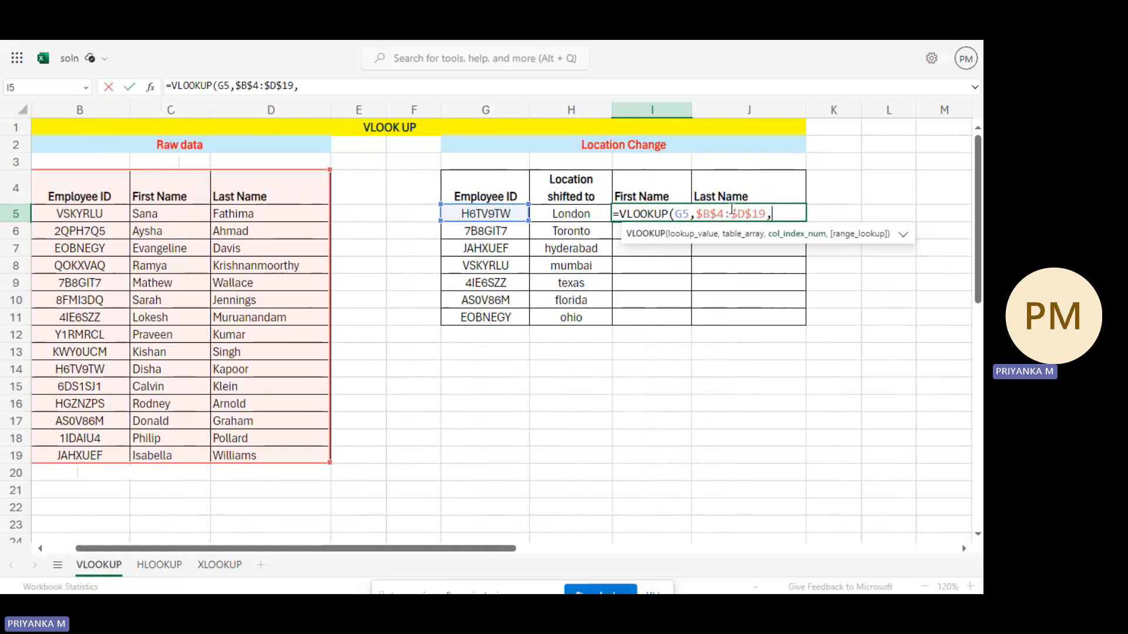
{"action": "type", "text": "2,"}
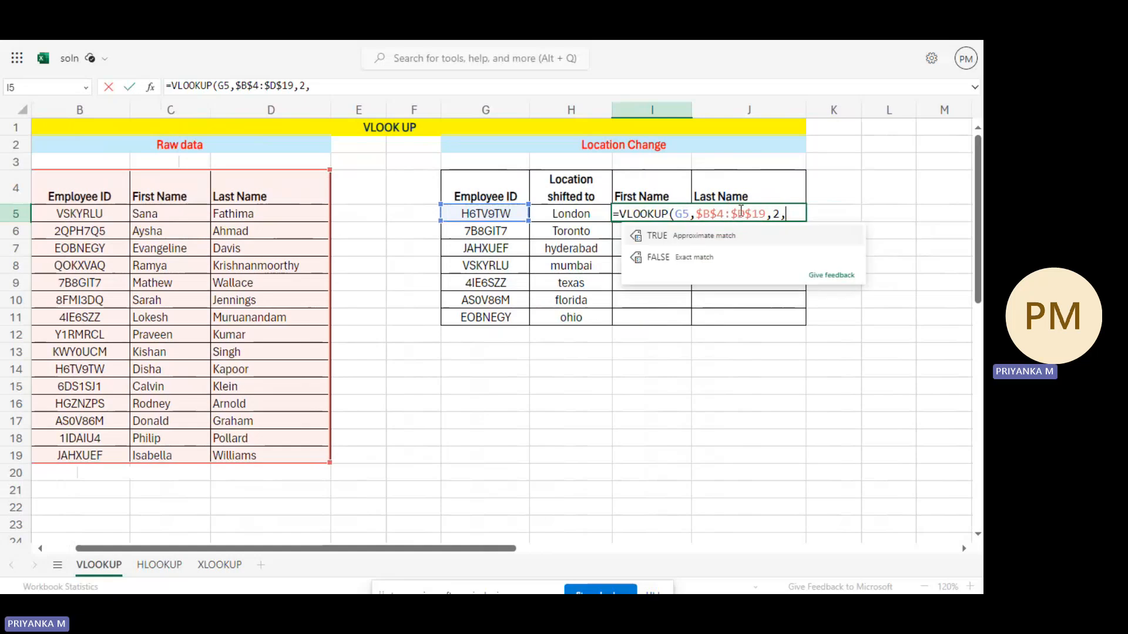
{"action": "key", "text": "Down"}
{"action": "type", "text": "0"}
{"action": "type", "text": ")"}
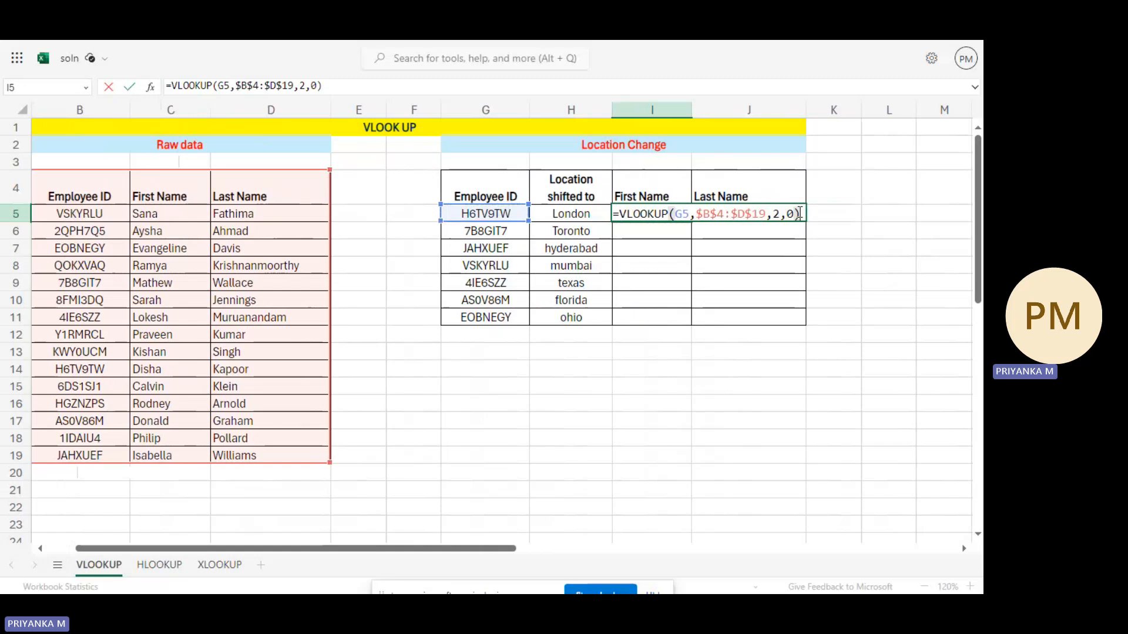
{"action": "key", "text": "Return"}
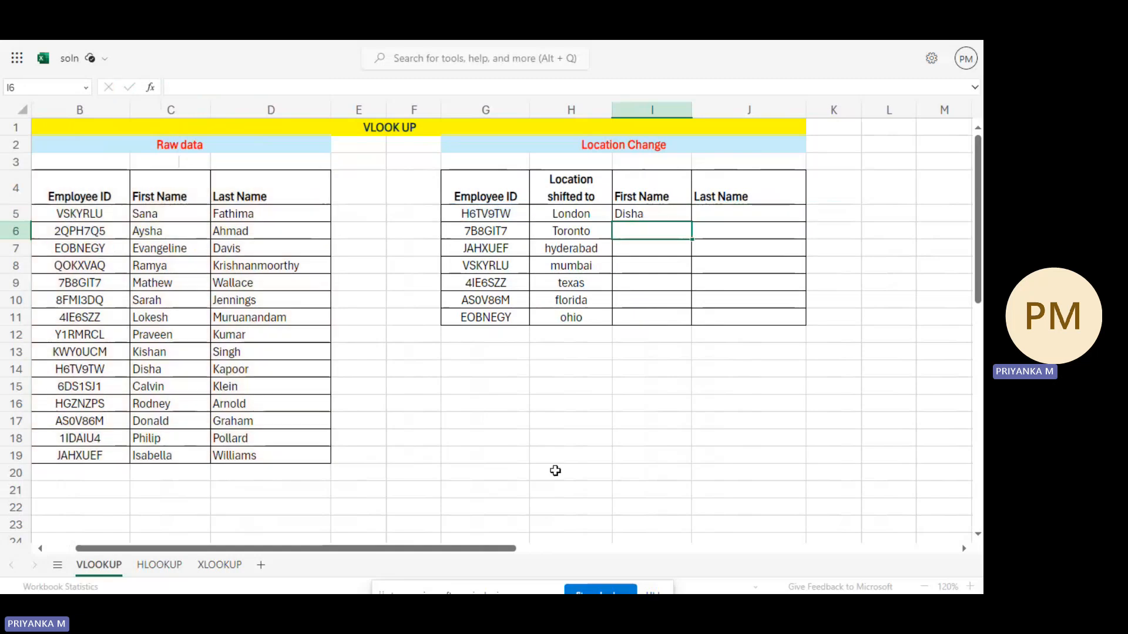
Check the employee ID in G5 against the raw data and fill the First Name formula from I5 down to I11
{"action": "scroll", "coordinate": [396, 545], "scroll_direction": "left", "scroll_amount": 1}
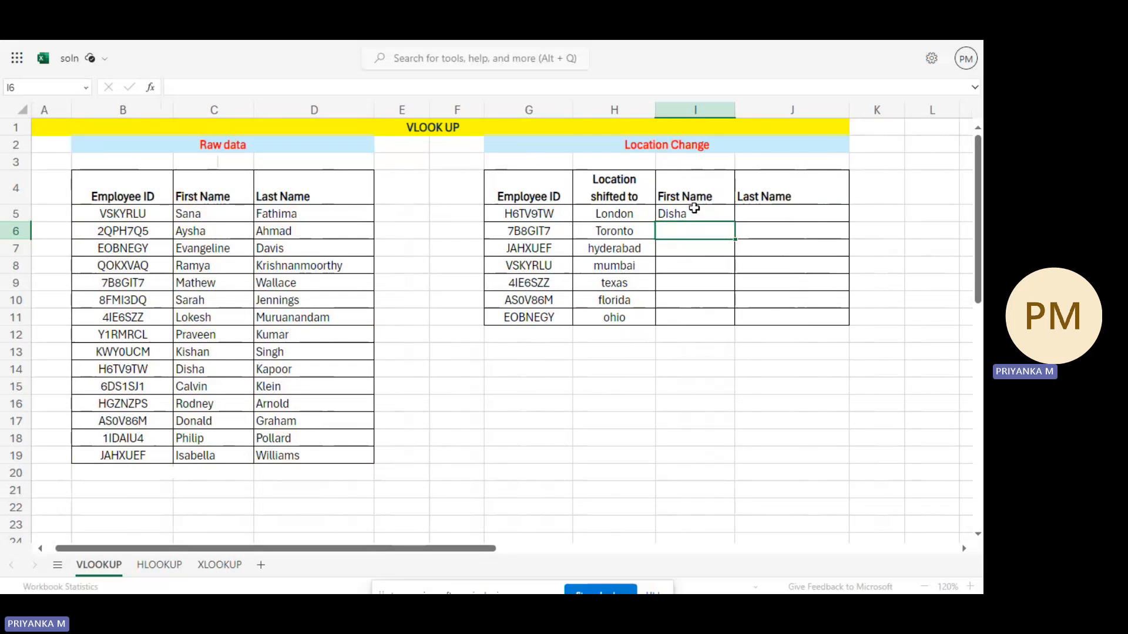
{"action": "left_click", "coordinate": [530, 212]}
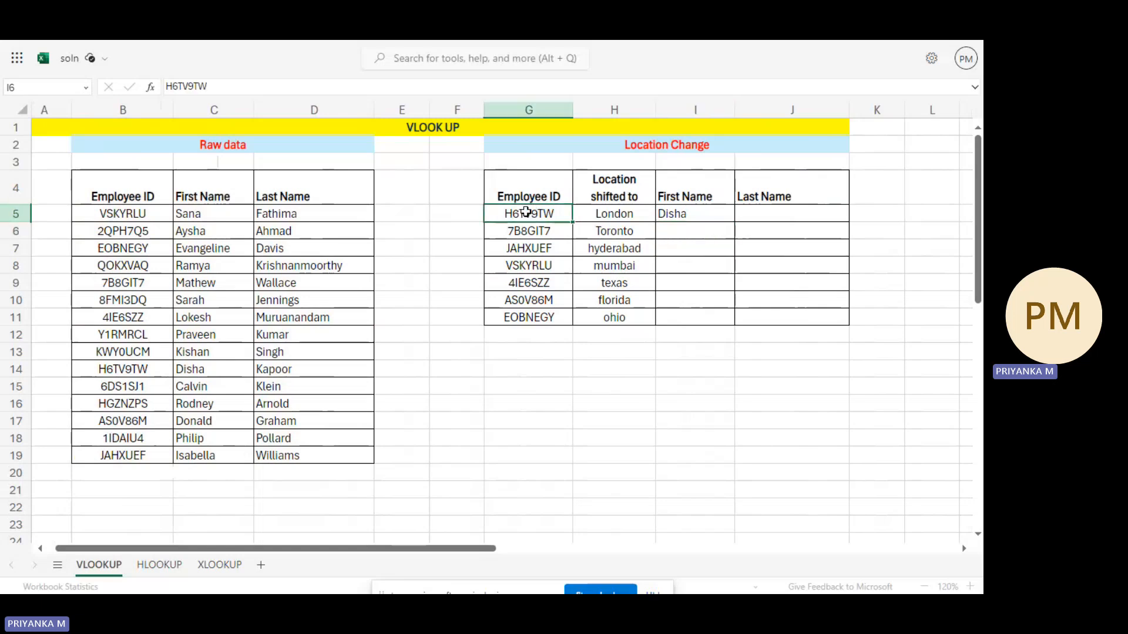
{"action": "left_click", "coordinate": [136, 373]}
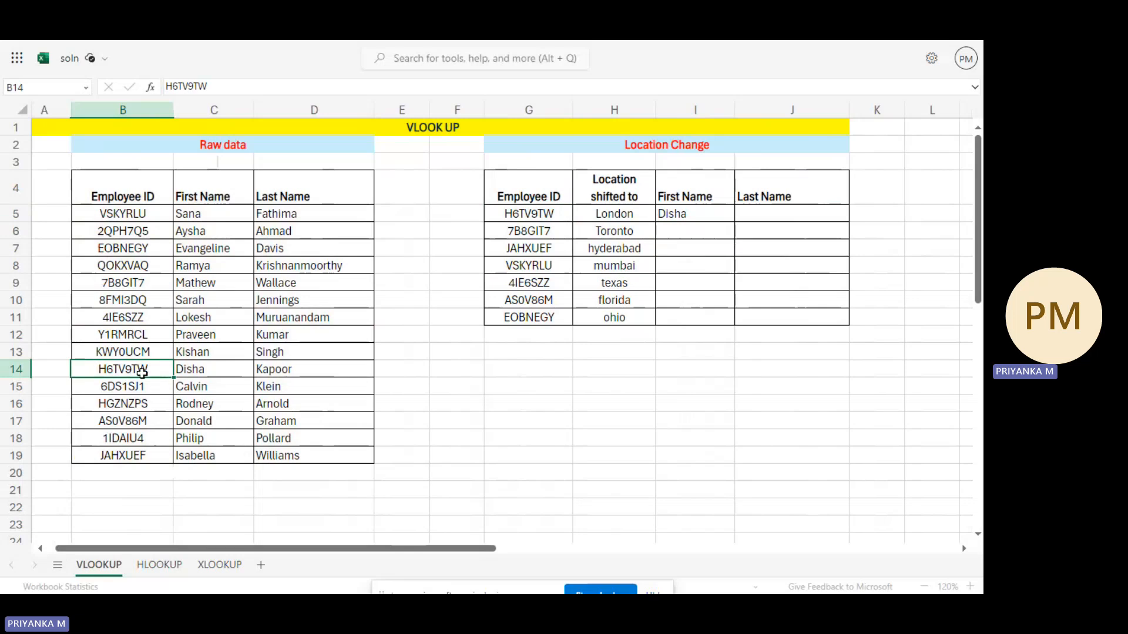
{"action": "left_click", "coordinate": [724, 218]}
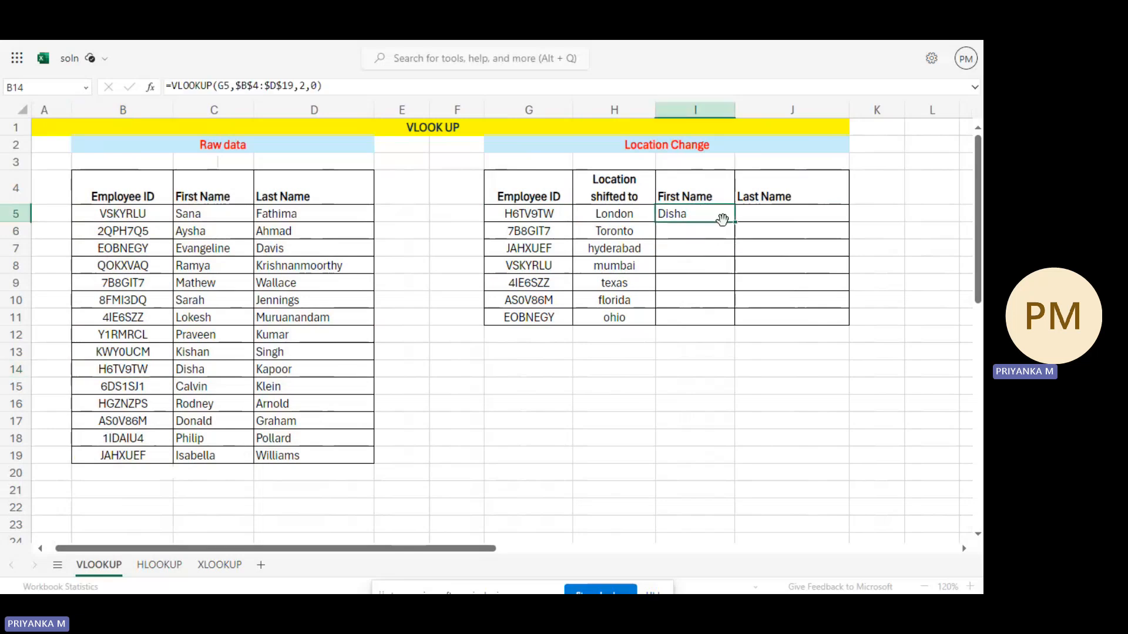
{"action": "double_click", "coordinate": [733, 223]}
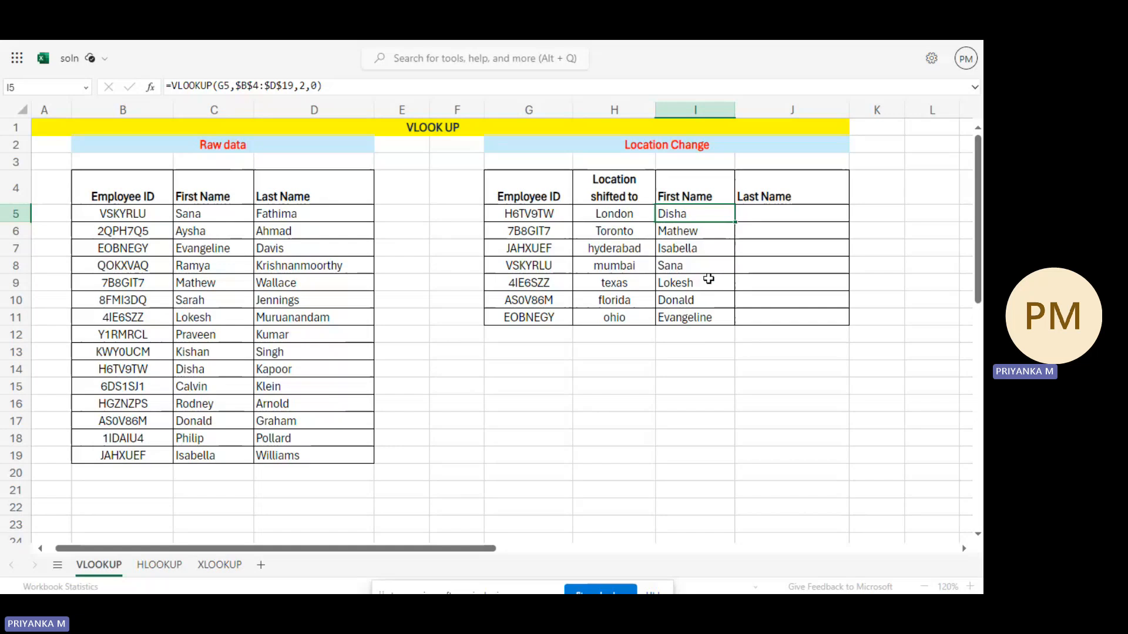
Start a VLOOKUP formula in J5 under Last Name with G5 as the lookup value
{"action": "left_click", "coordinate": [778, 213]}
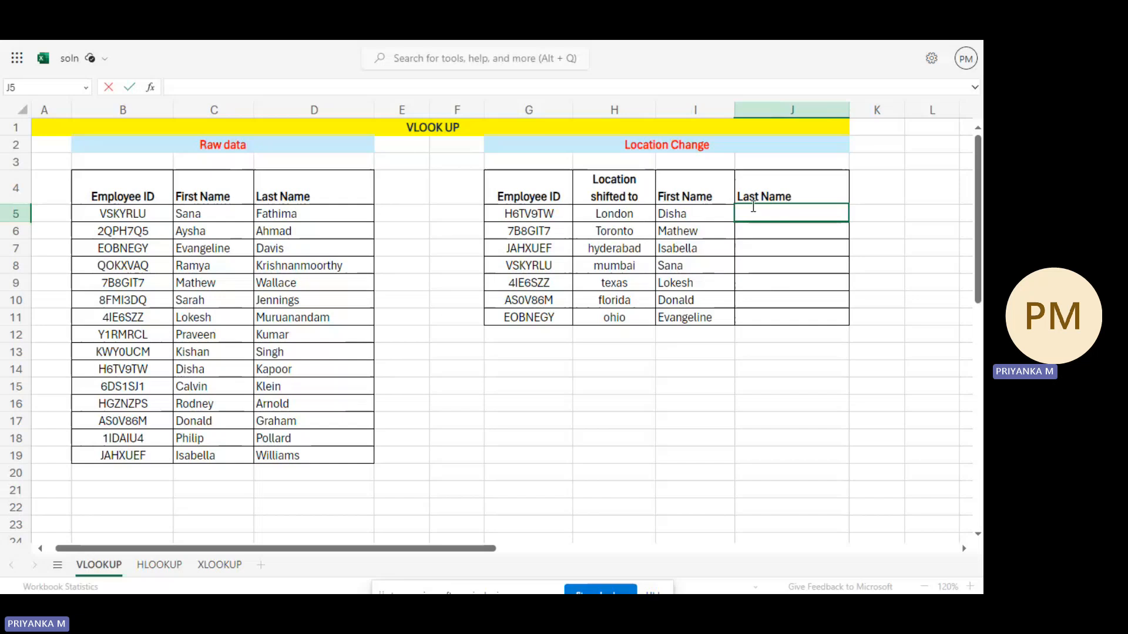
{"action": "left_click", "coordinate": [712, 211]}
{"action": "left_click", "coordinate": [787, 214]}
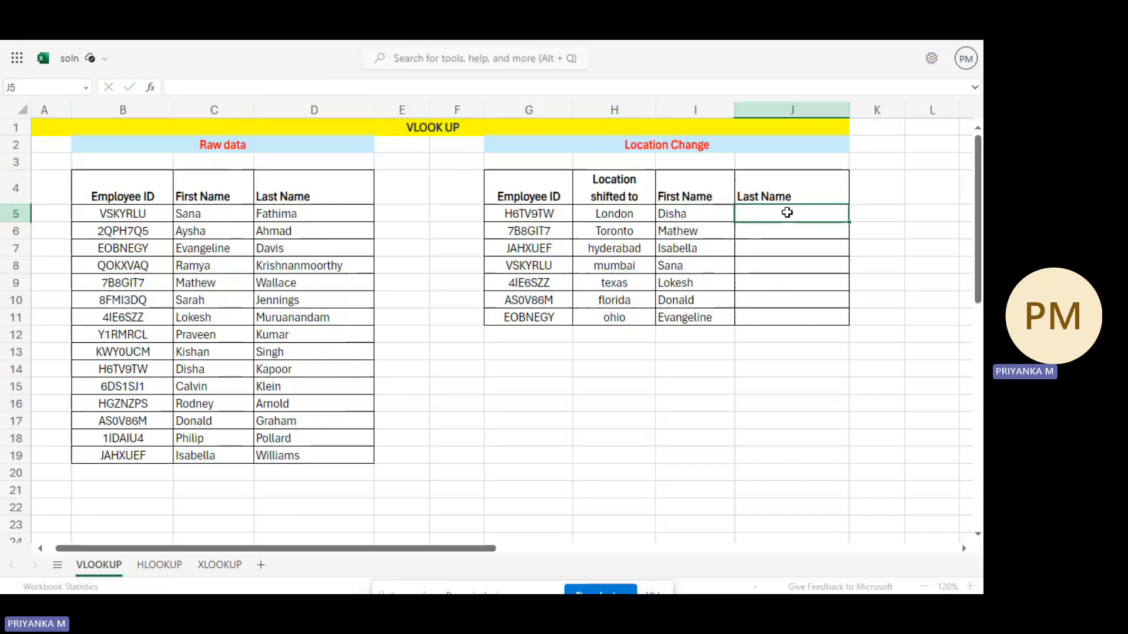
{"action": "type", "text": "="}
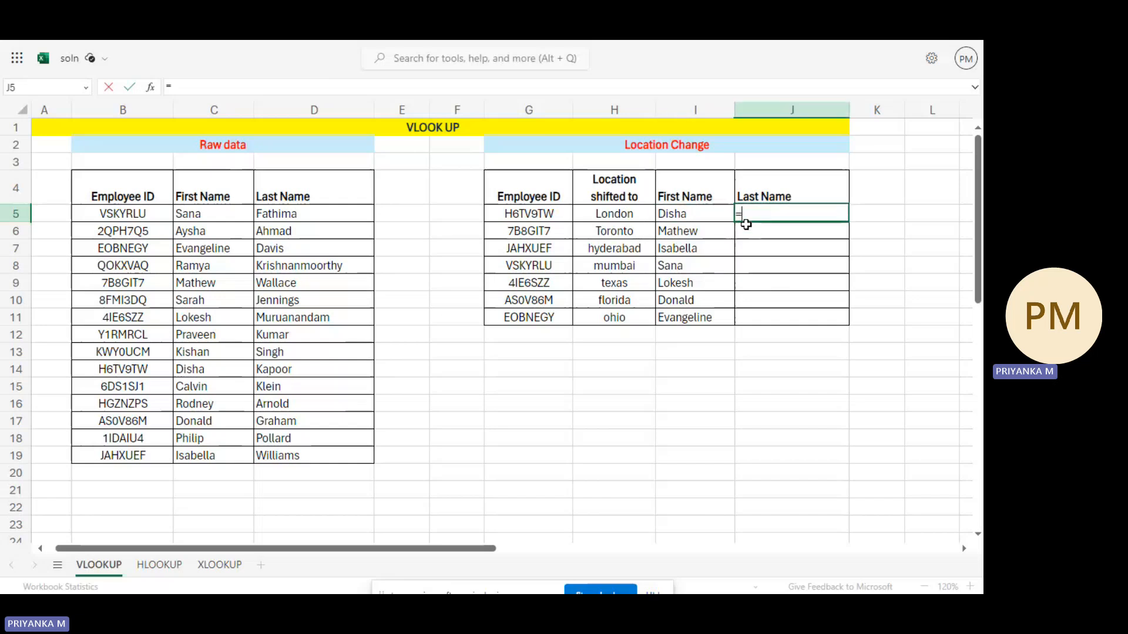
{"action": "type", "text": "vlook"}
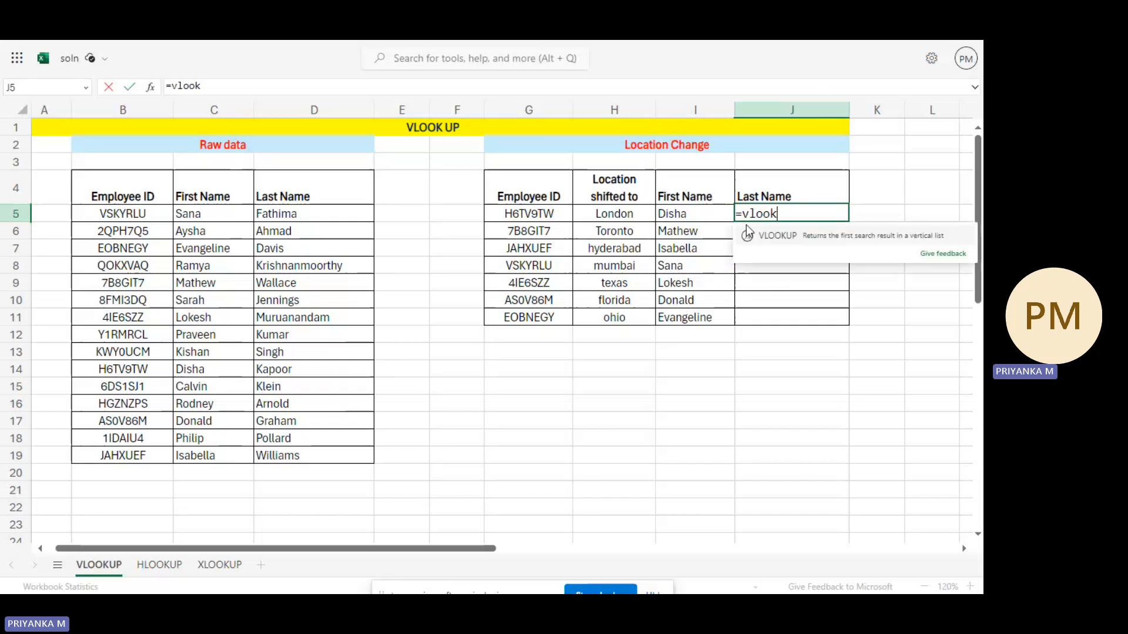
{"action": "key", "text": "Tab"}
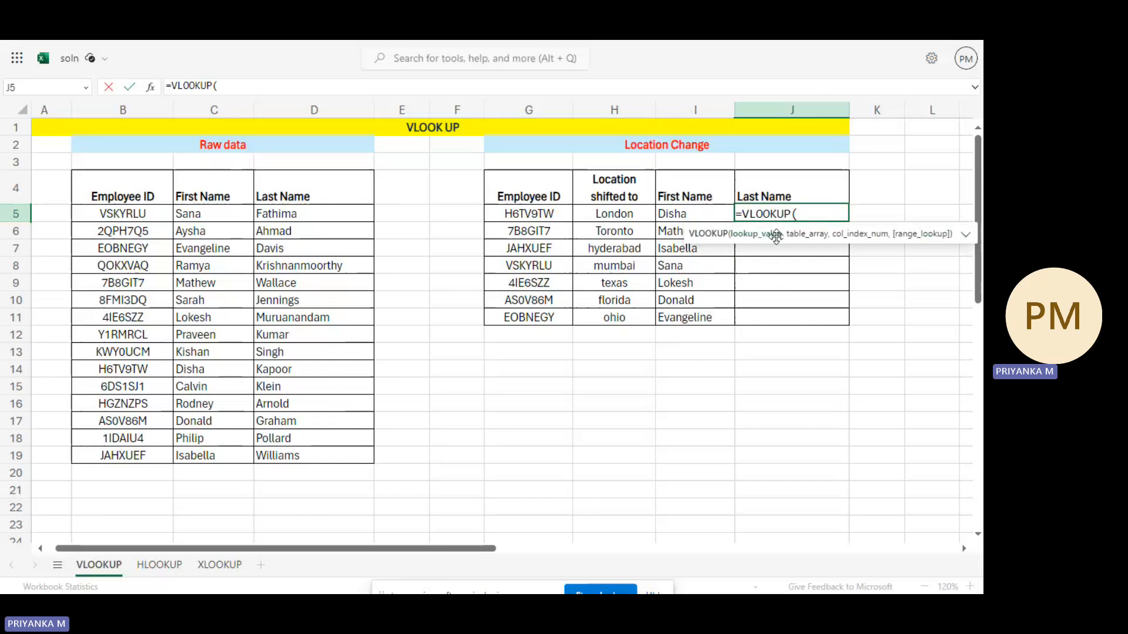
{"action": "left_click", "coordinate": [549, 212]}
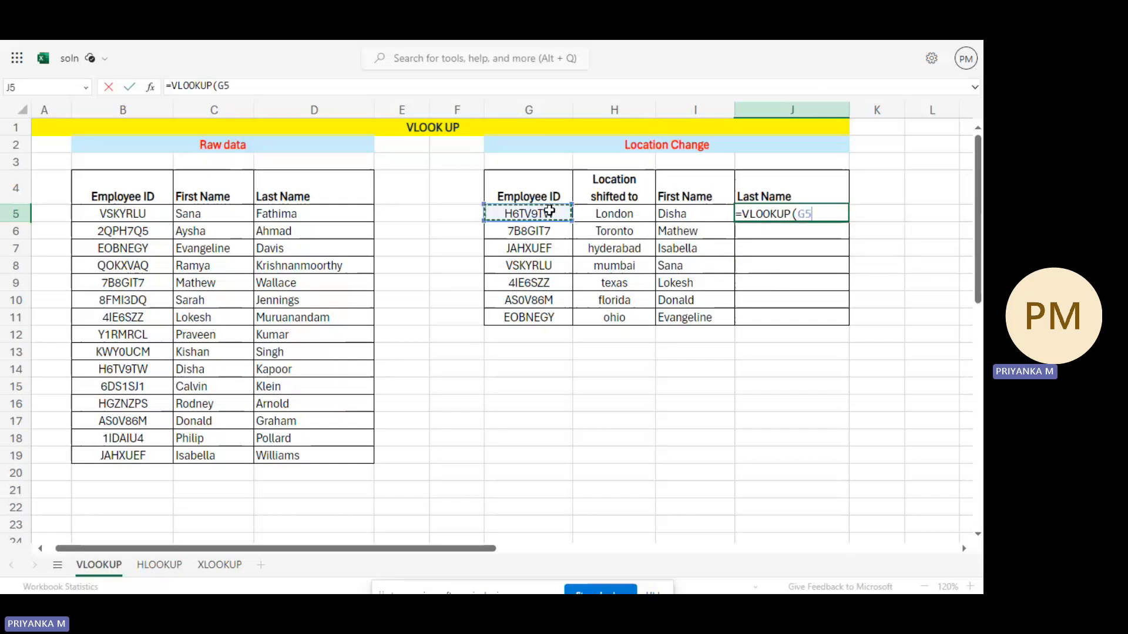
{"action": "type", "text": ","}
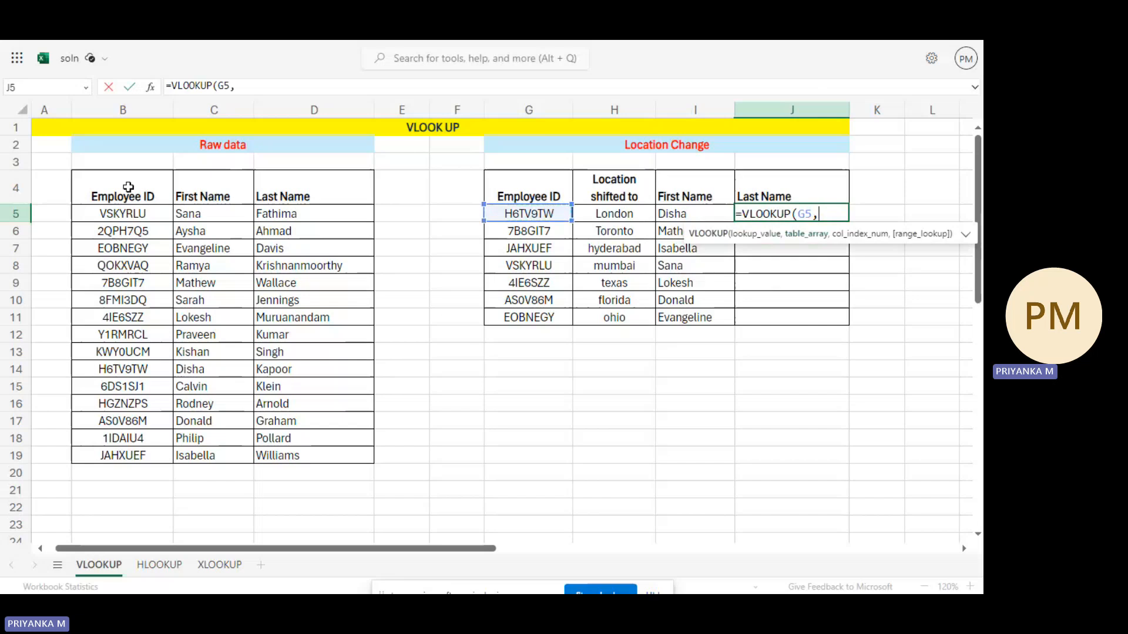
Complete the VLOOKUP in J5 with the raw data range B4:D19, column index 3 and range lookup 0
{"action": "left_click_drag", "start_coordinate": [128, 187], "coordinate": [326, 455]}
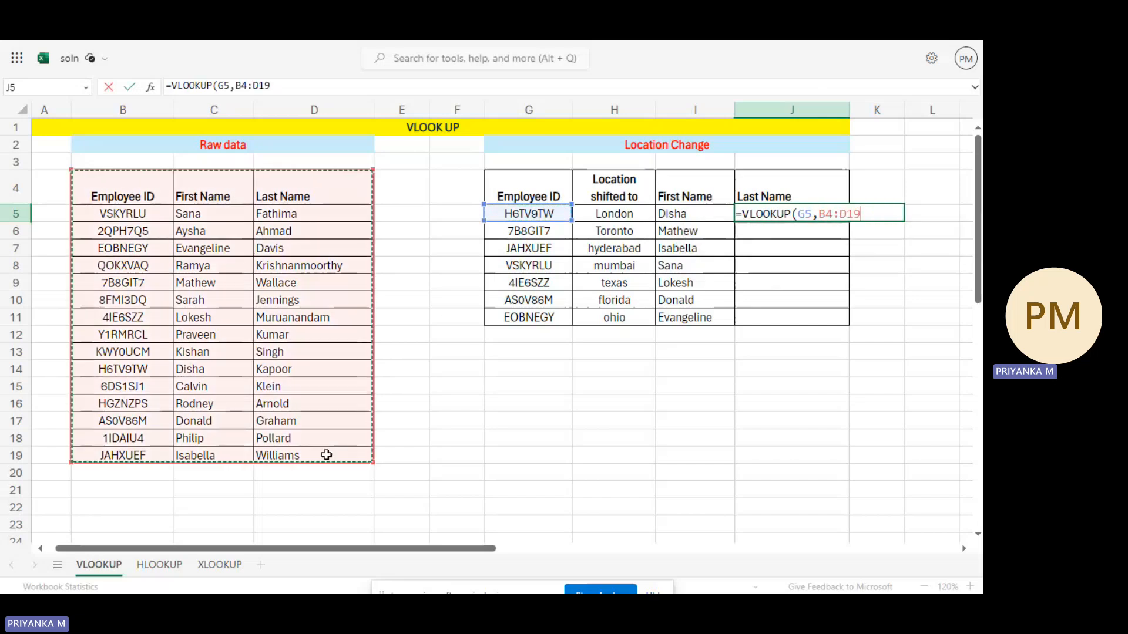
{"action": "type", "text": ","}
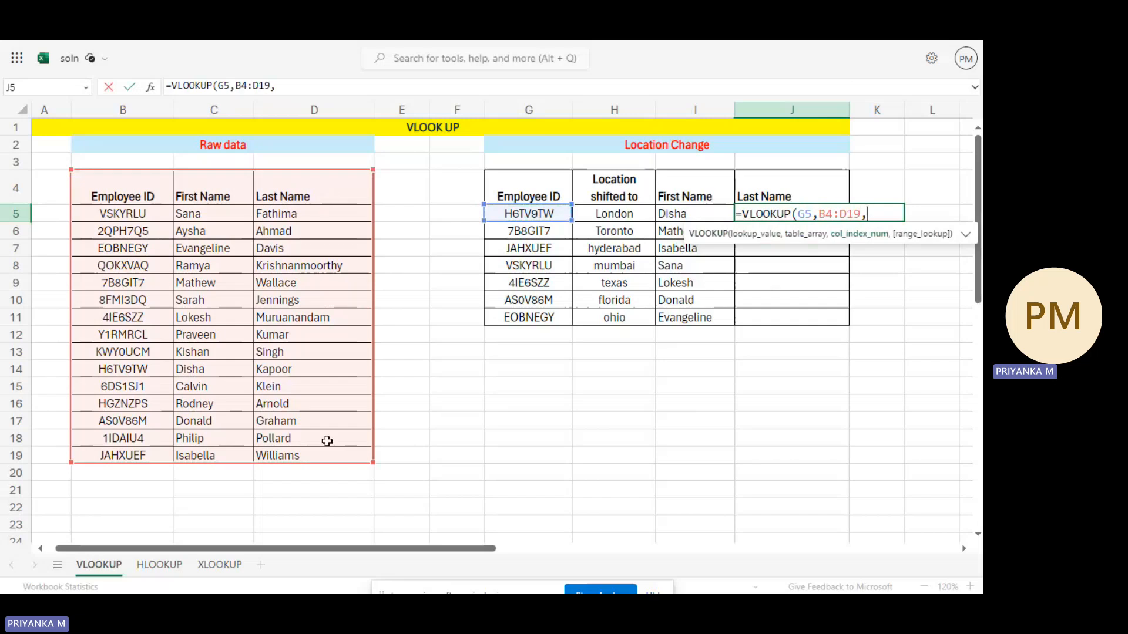
{"action": "type", "text": "3,0)"}
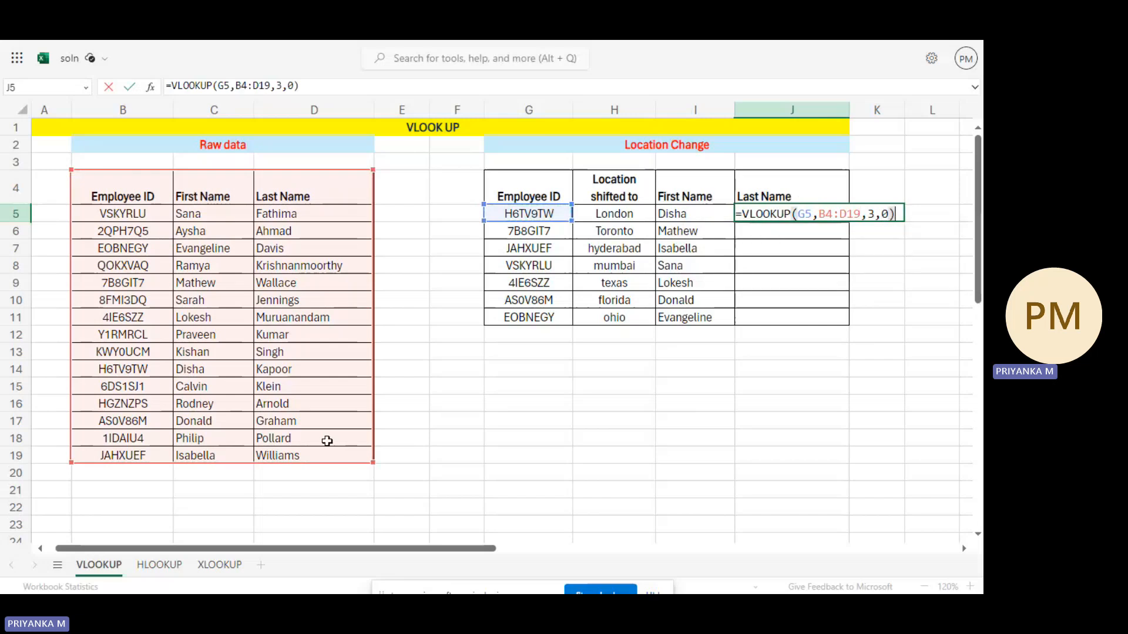
Make the J5 formula's table array absolute as $B$4:$D$19 and fill the Last Name formula down to J11
{"action": "double_click", "coordinate": [828, 217]}
{"action": "left_click", "coordinate": [858, 216], "text": "shift"}
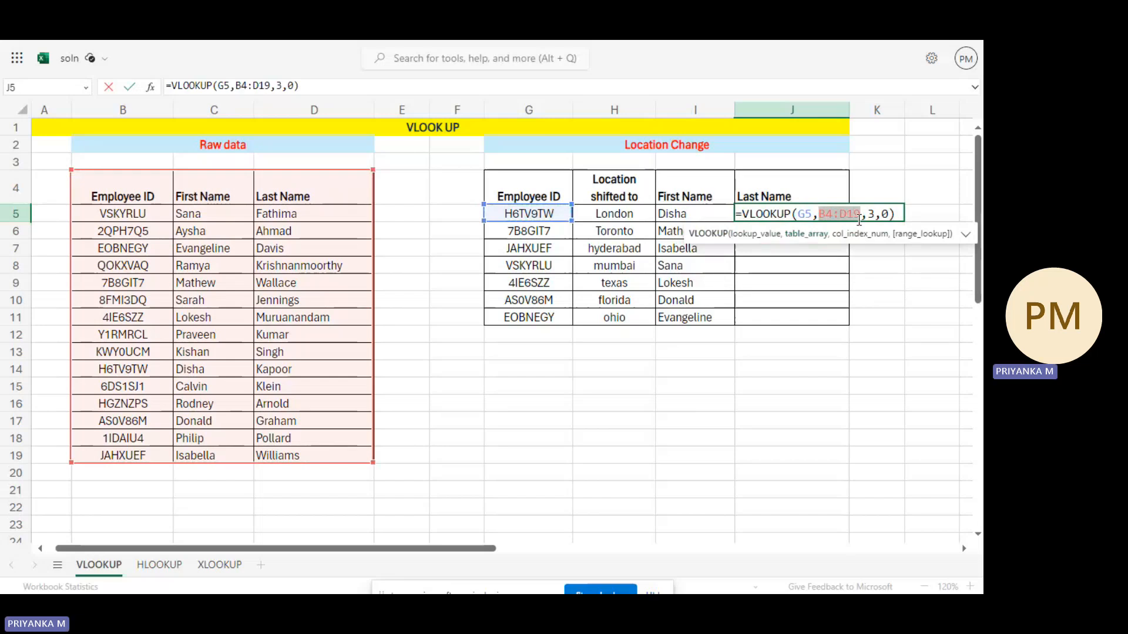
{"action": "key", "text": "F4"}
{"action": "left_click", "coordinate": [939, 212]}
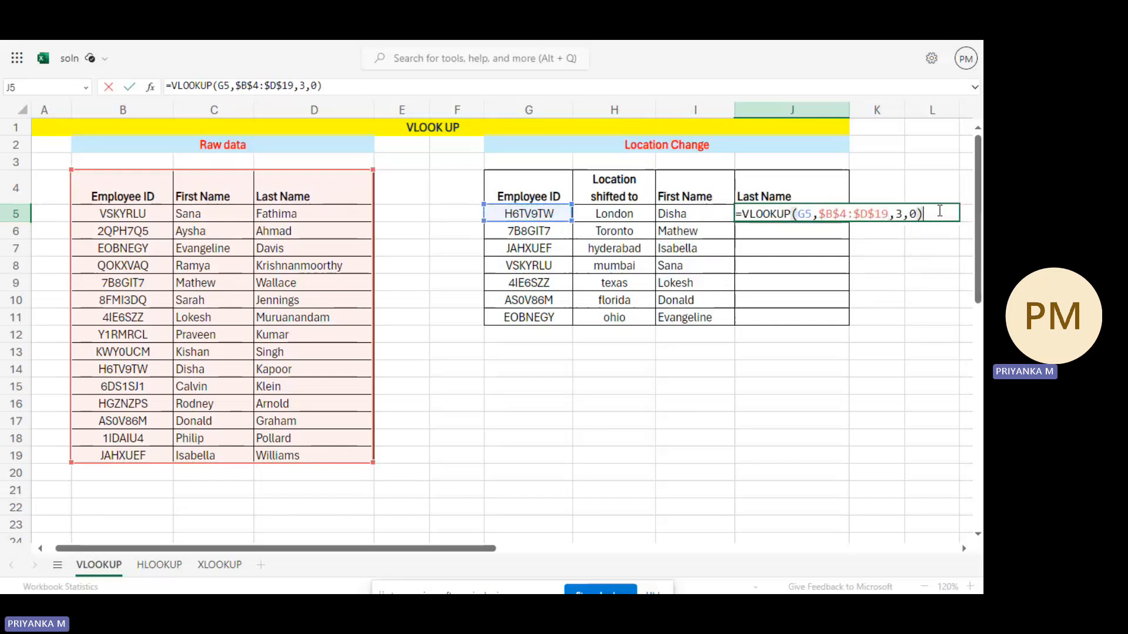
{"action": "key", "text": "Return"}
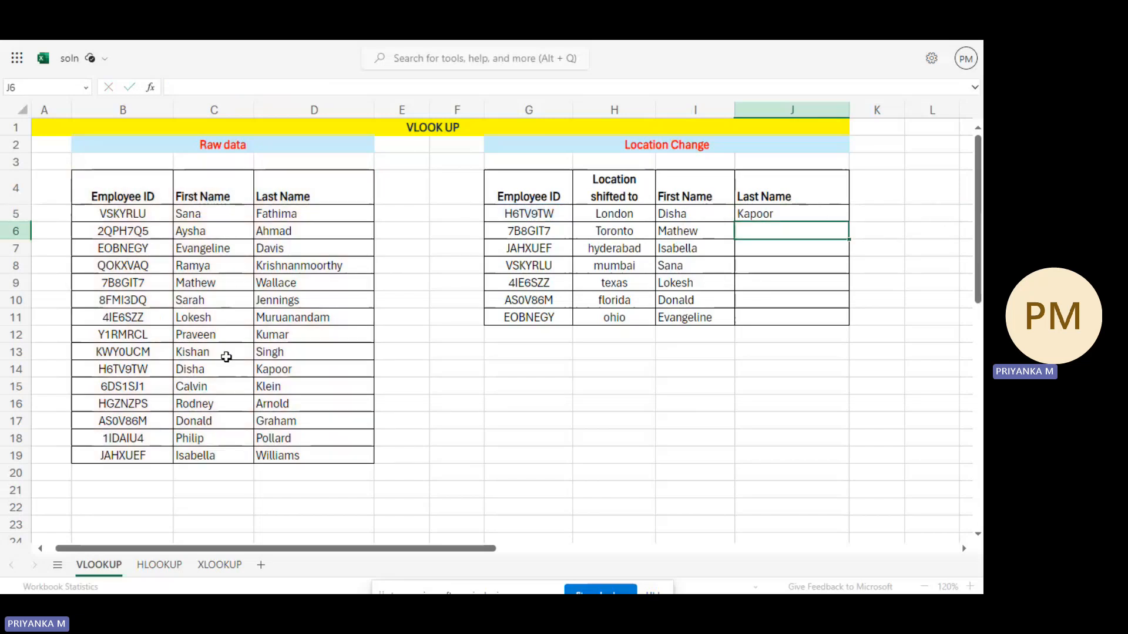
{"action": "left_click", "coordinate": [846, 213]}
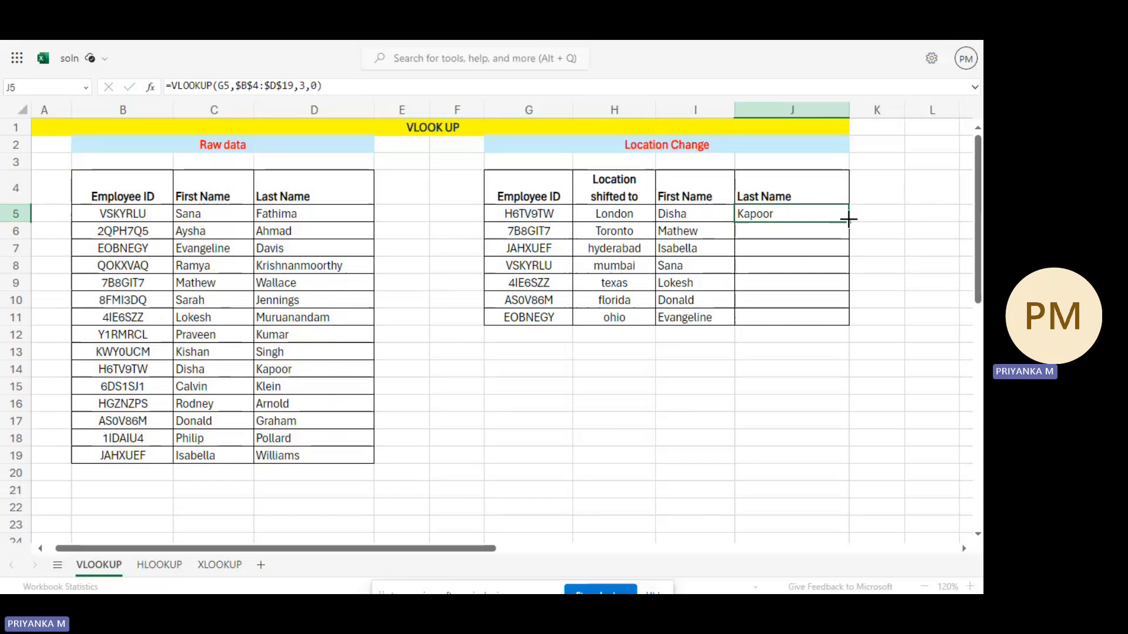
{"action": "double_click", "coordinate": [848, 220]}
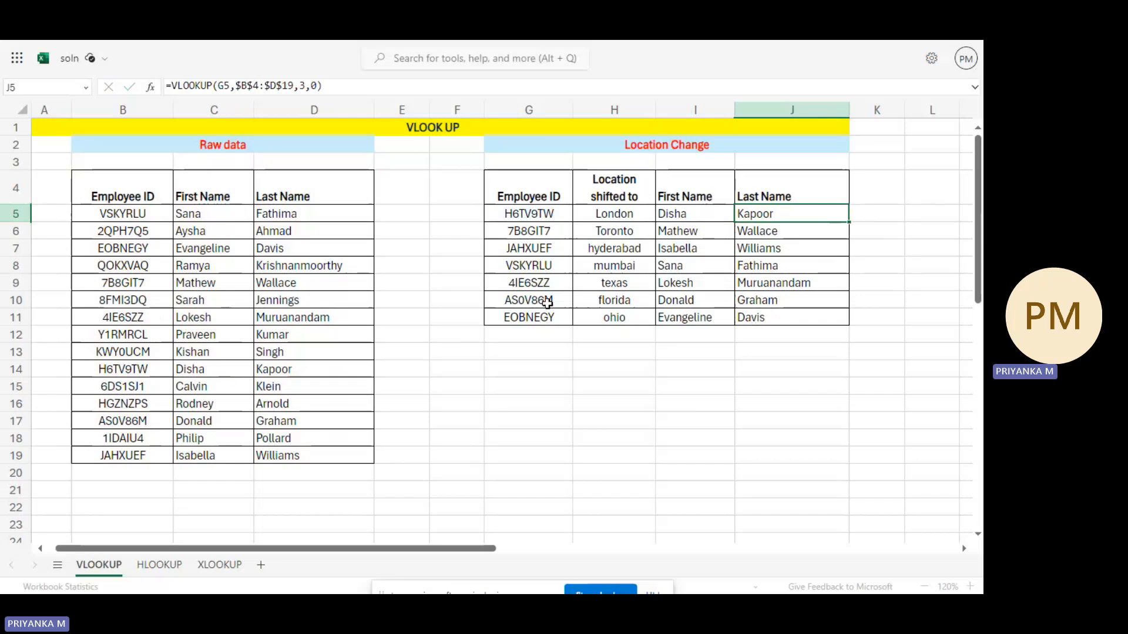
Check the employee IDs in G8 and G11 against their matching entries in the raw data
{"action": "left_click", "coordinate": [556, 266]}
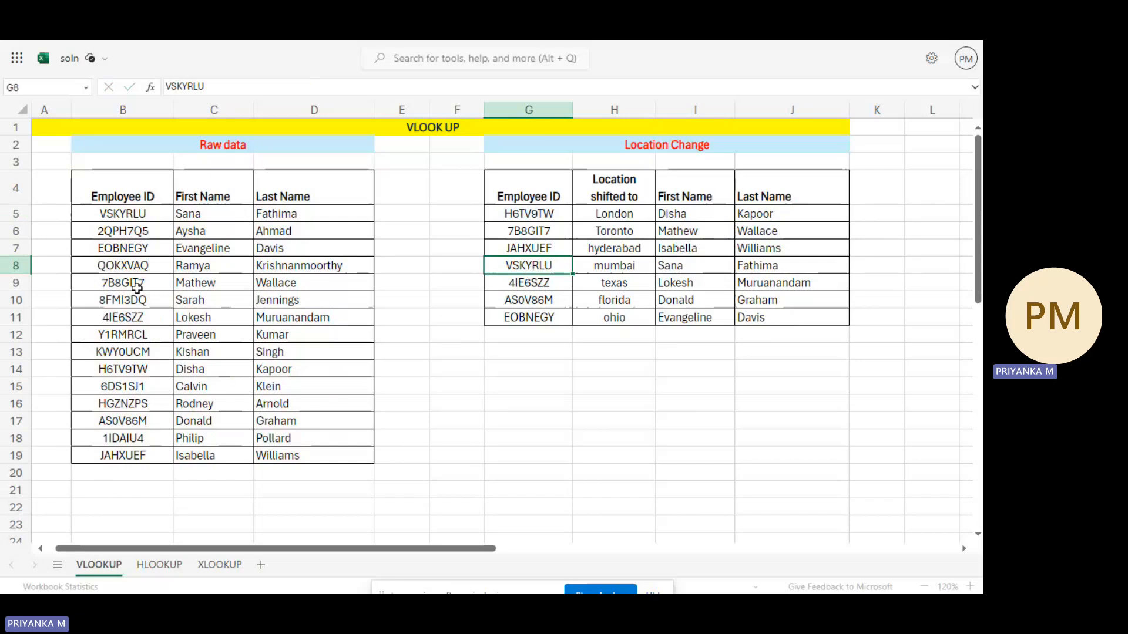
{"action": "left_click", "coordinate": [134, 215]}
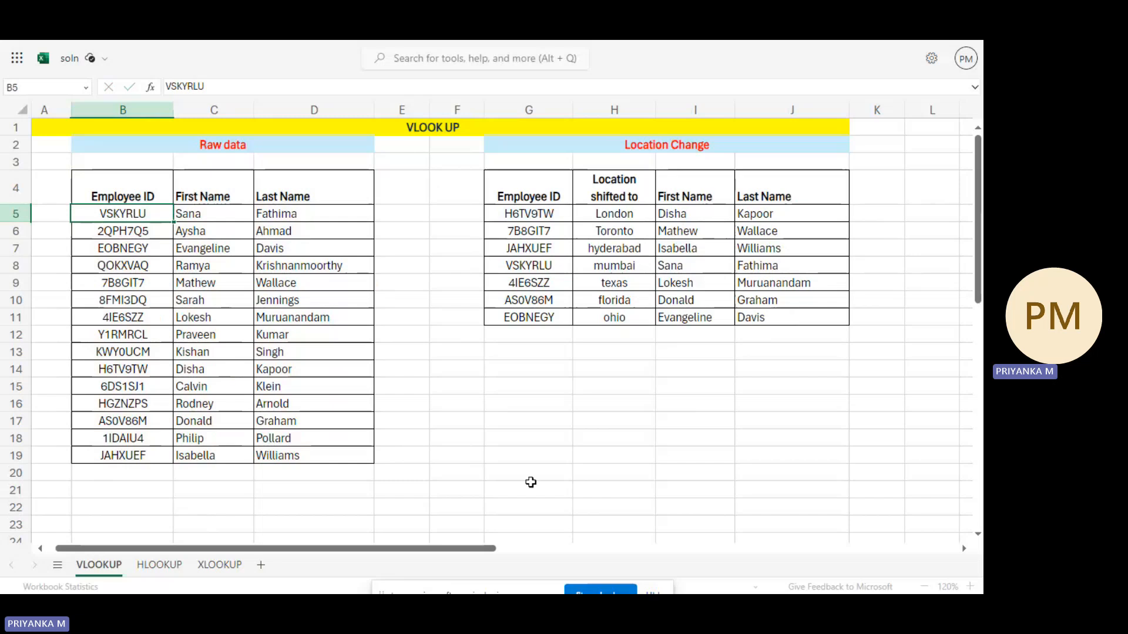
{"action": "left_click", "coordinate": [551, 319]}
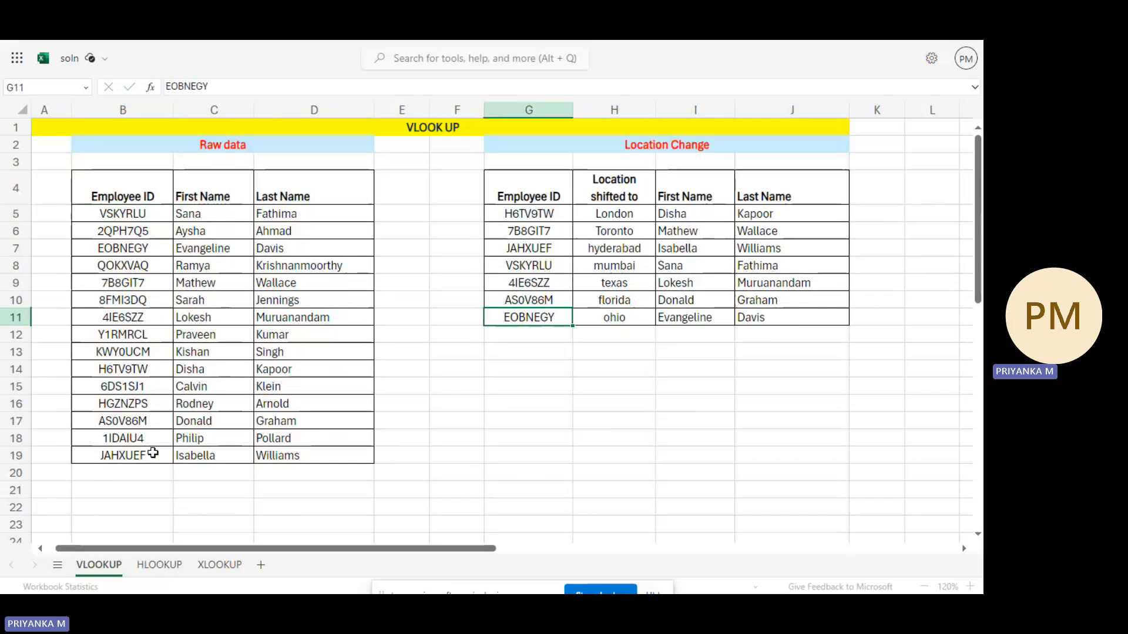
{"action": "left_click", "coordinate": [154, 251]}
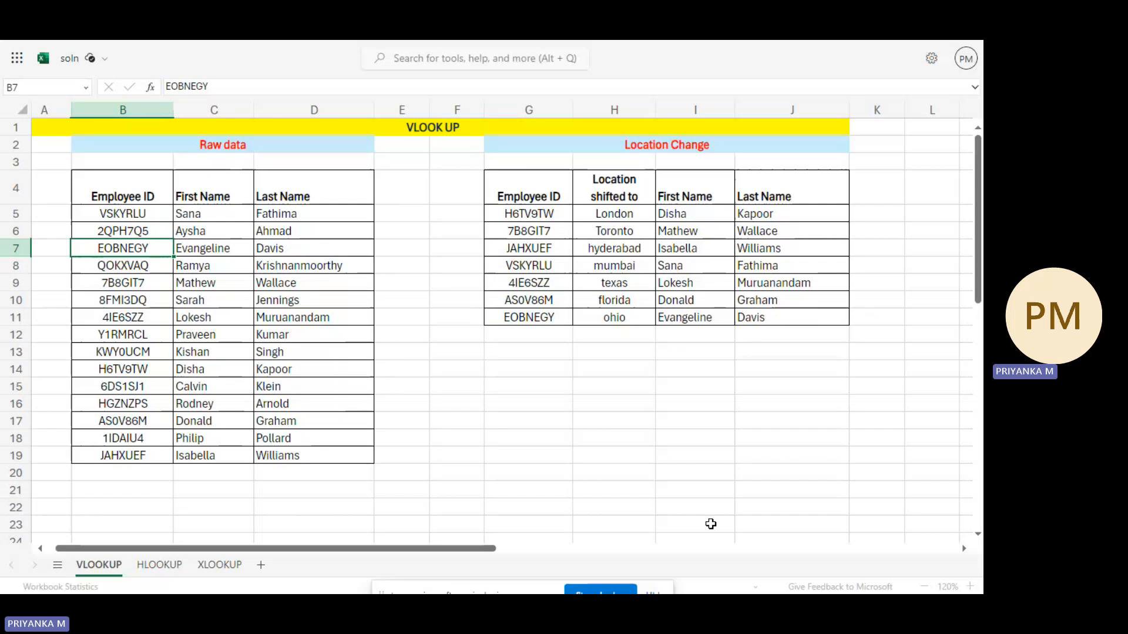
Switch to the HLOOKUP sheet and zoom it to 150% with both region tables in view
{"action": "left_click", "coordinate": [163, 566]}
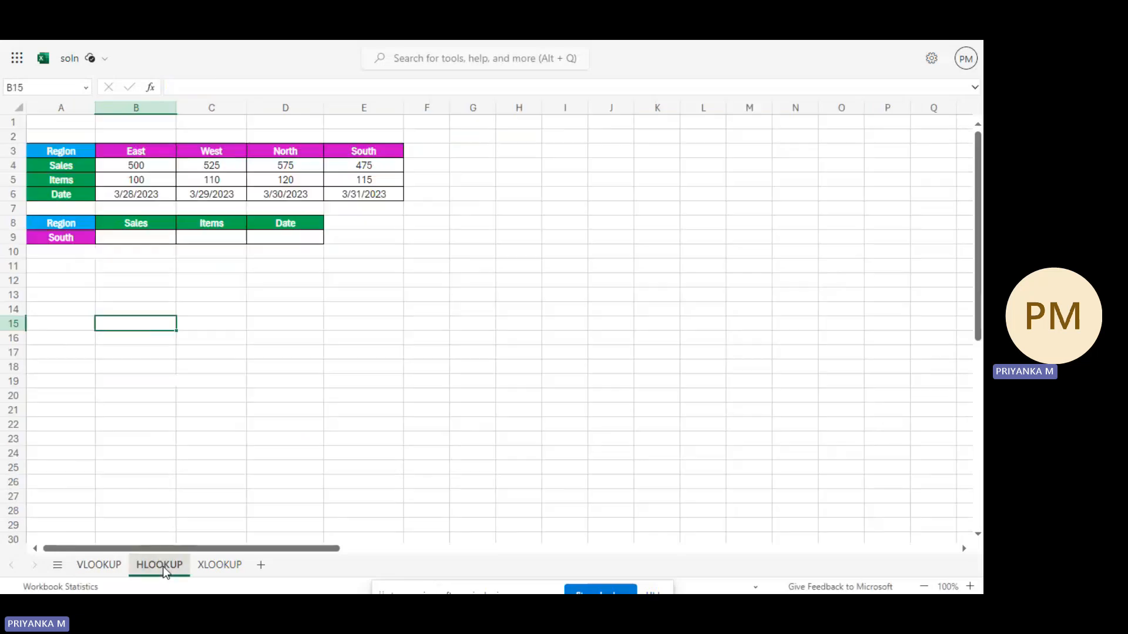
{"action": "left_click", "coordinate": [970, 587]}
{"action": "left_click", "coordinate": [970, 587]}
{"action": "left_click", "coordinate": [970, 587]}
{"action": "left_click", "coordinate": [970, 587]}
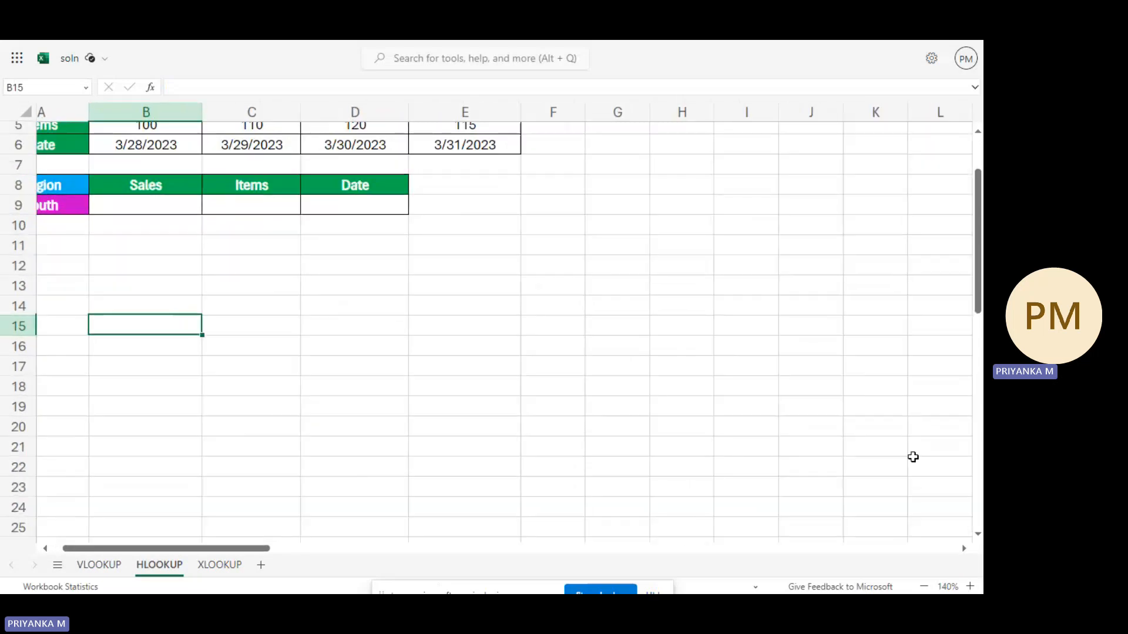
{"action": "left_click_drag", "start_coordinate": [220, 548], "coordinate": [209, 548]}
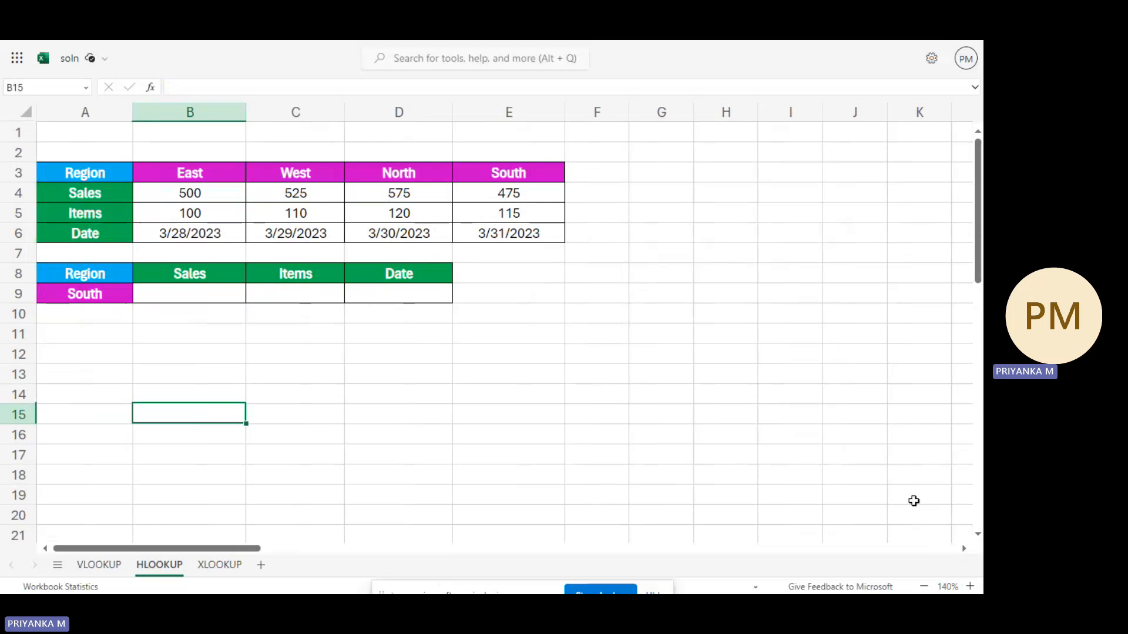
{"action": "left_click", "coordinate": [970, 587]}
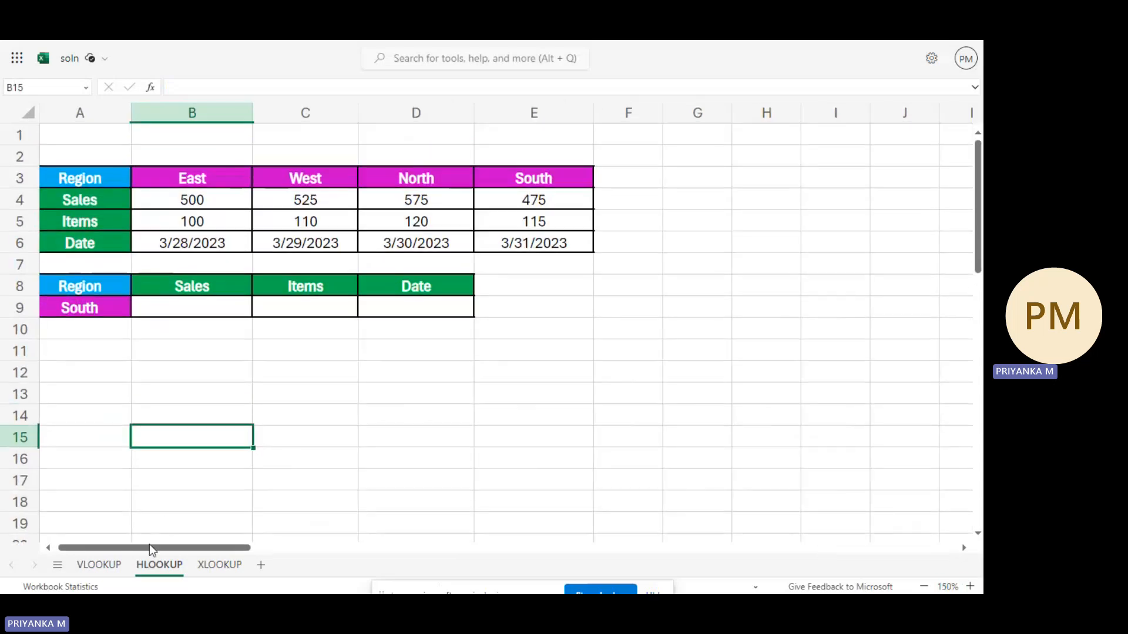
{"action": "left_click_drag", "start_coordinate": [149, 544], "coordinate": [115, 541]}
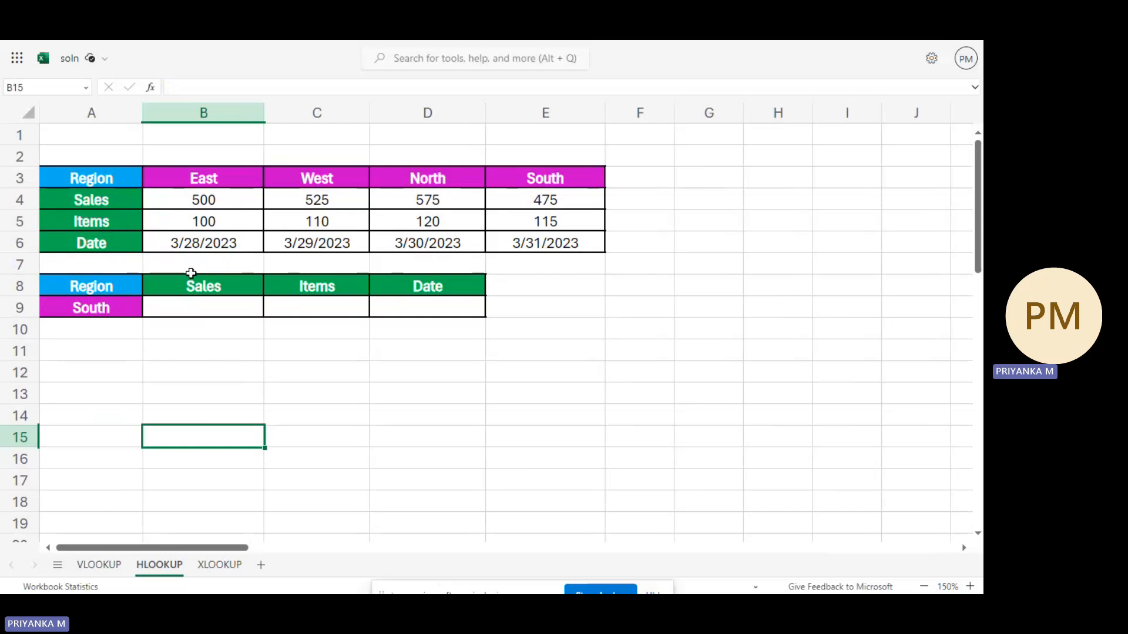
Start an HLOOKUP formula in B9 under Sales with the South region cell A9 as the lookup value
{"action": "left_click", "coordinate": [99, 311]}
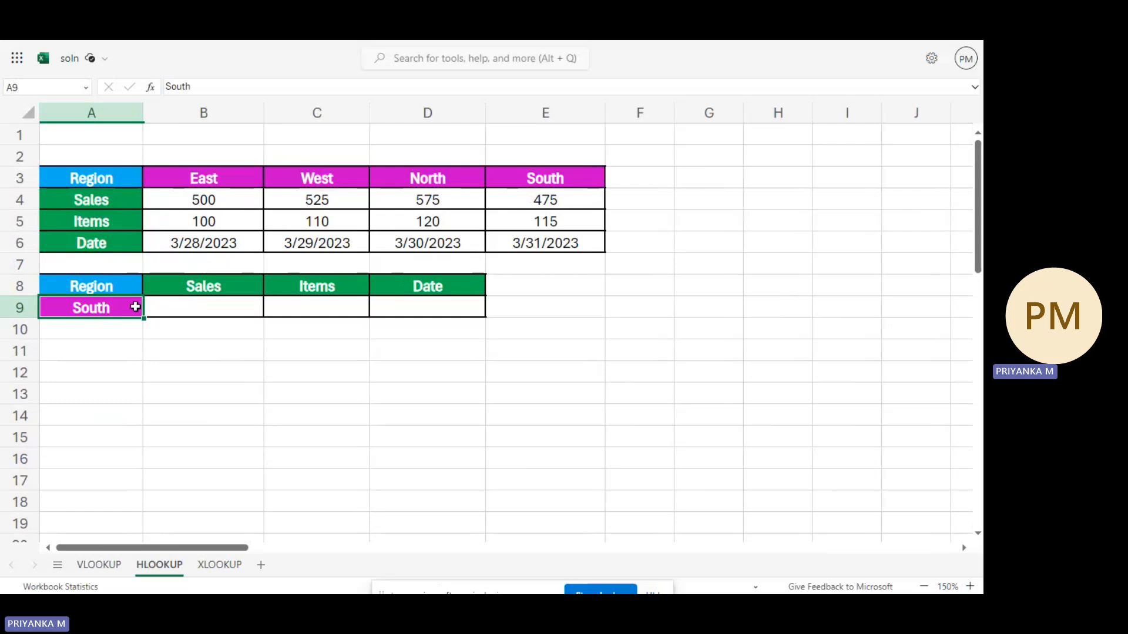
{"action": "left_click", "coordinate": [199, 304]}
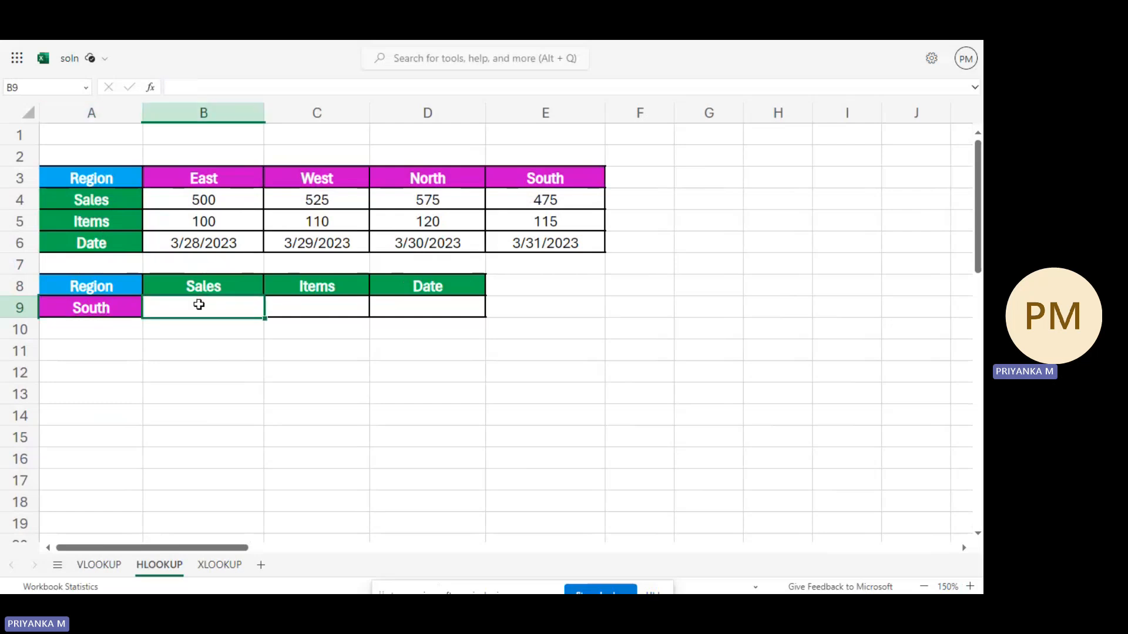
{"action": "type", "text": "="}
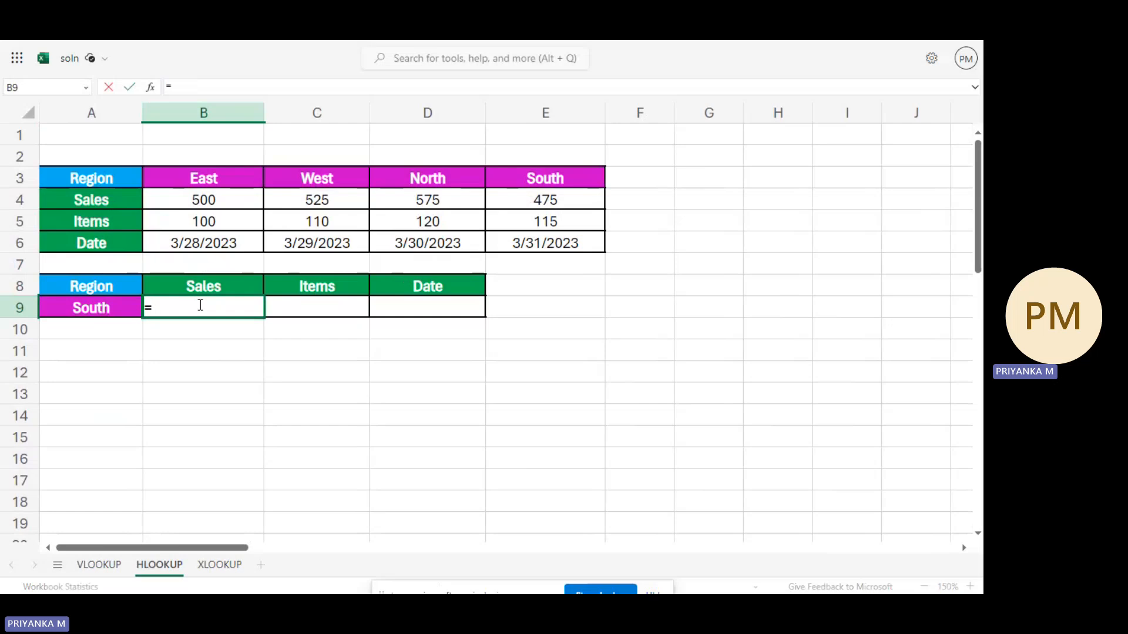
{"action": "type", "text": "hl"}
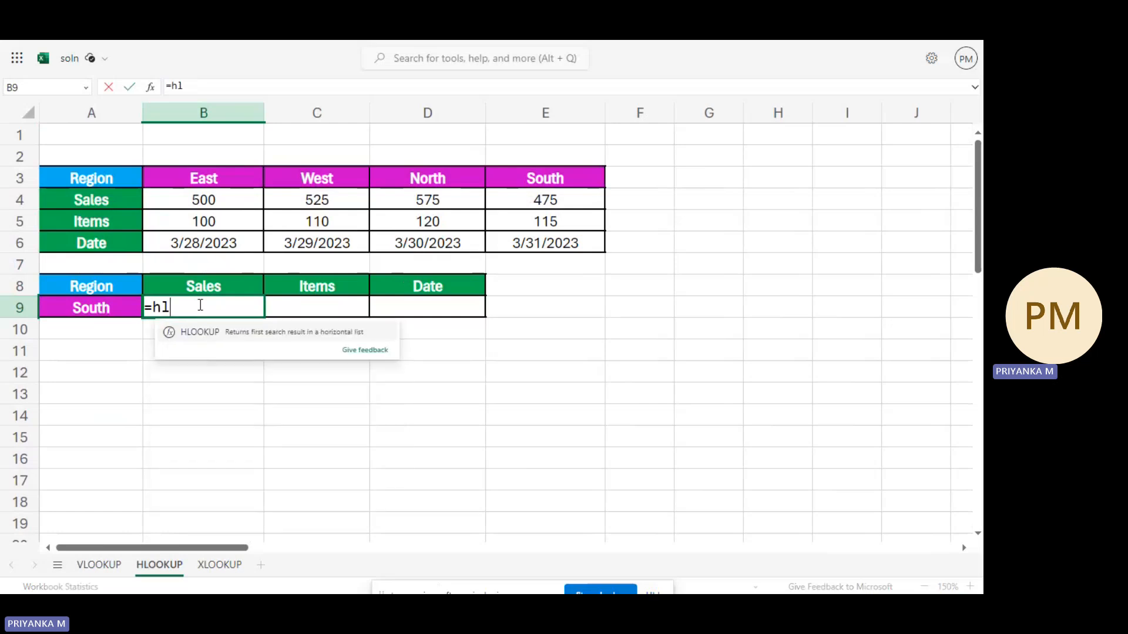
{"action": "type", "text": "oo"}
{"action": "key", "text": "Tab"}
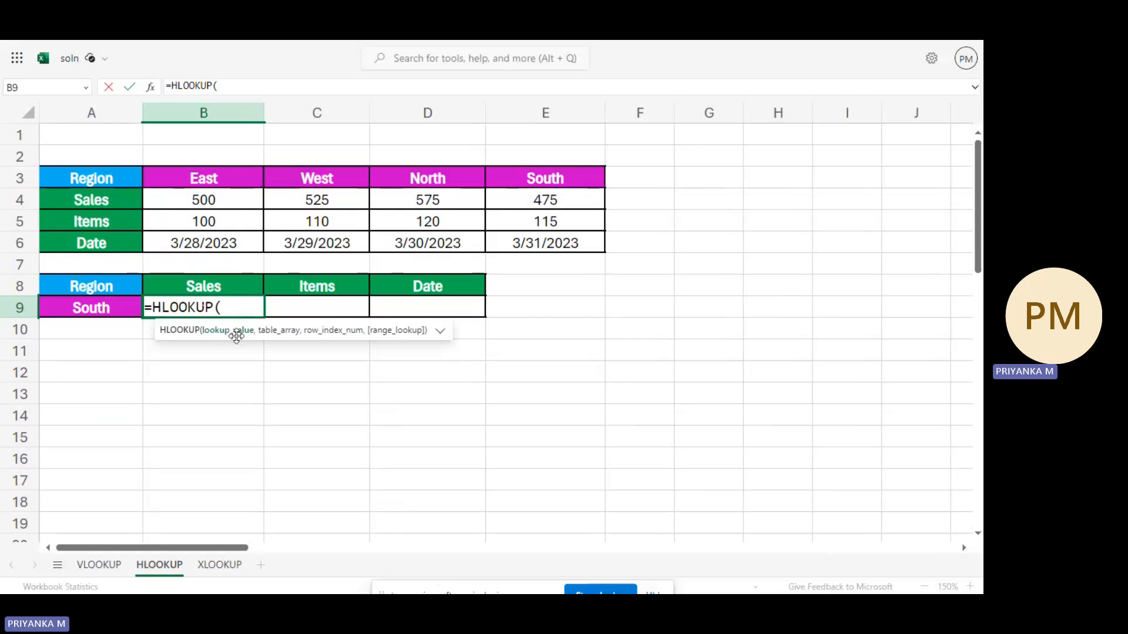
{"action": "left_click", "coordinate": [90, 309]}
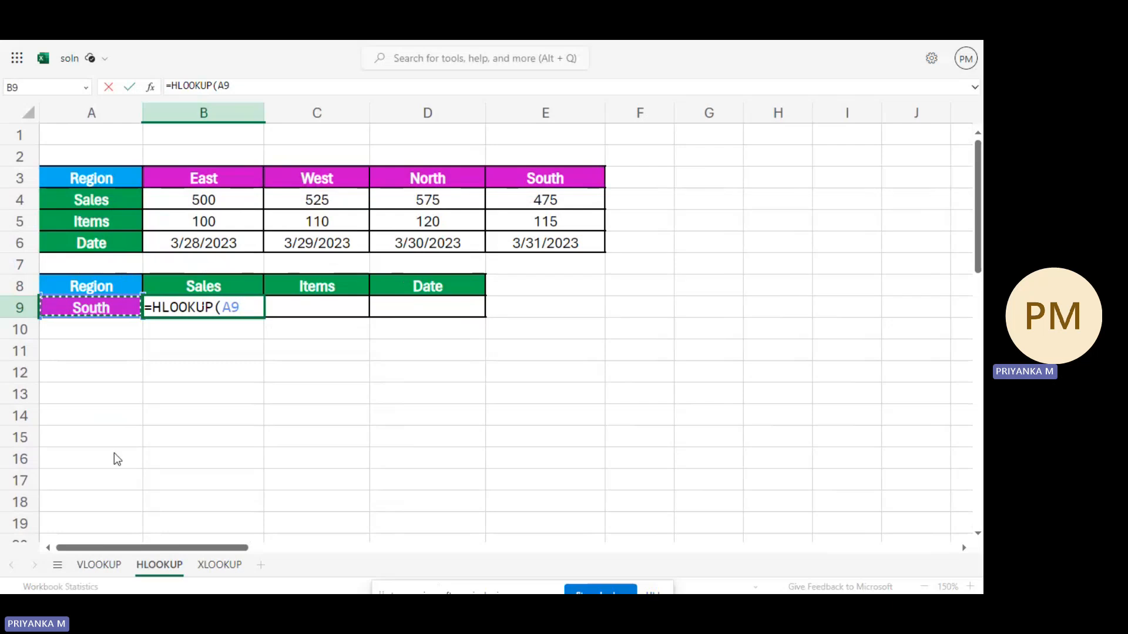
{"action": "type", "text": ","}
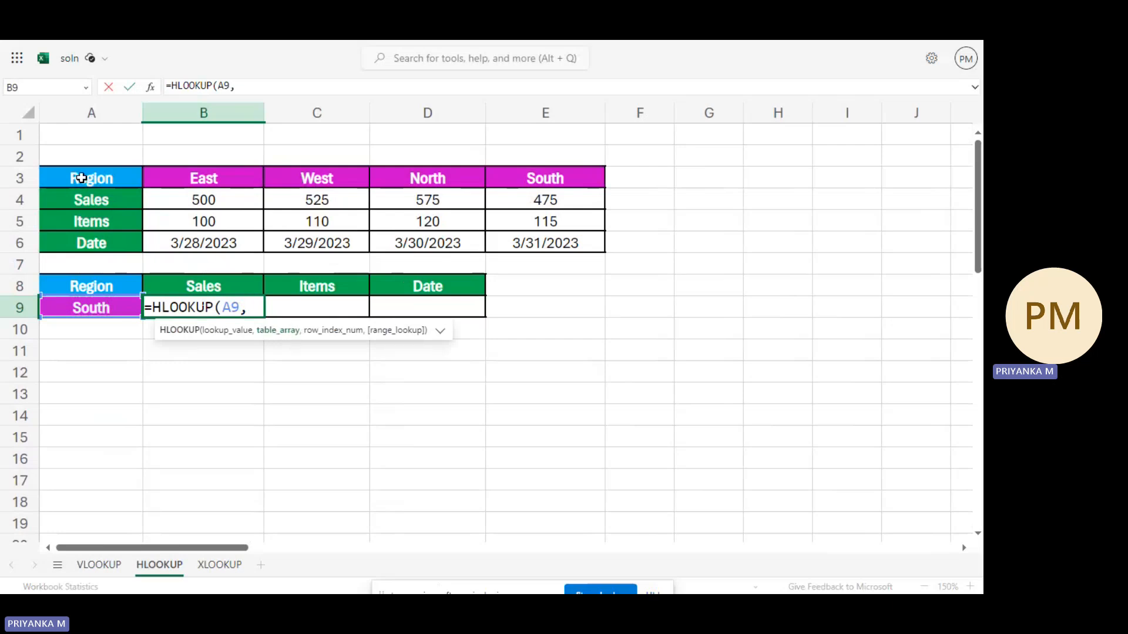
Complete the HLOOKUP in B9 with table array A3:E6, row index 2 and range lookup 0 for an exact match
{"action": "left_click_drag", "start_coordinate": [81, 178], "coordinate": [545, 243]}
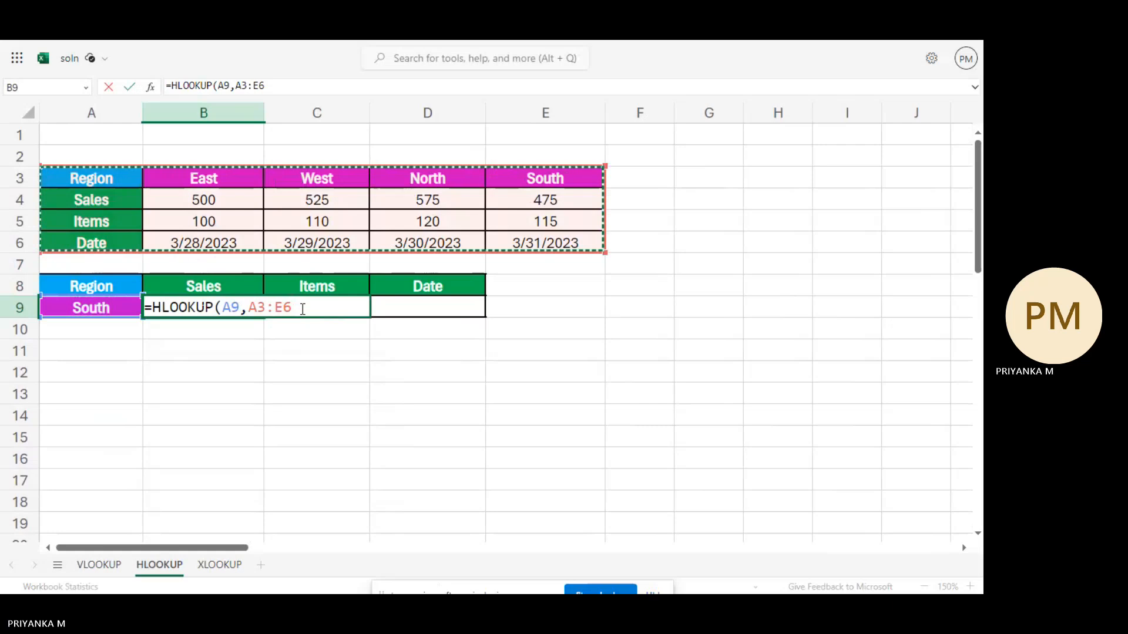
{"action": "type", "text": ","}
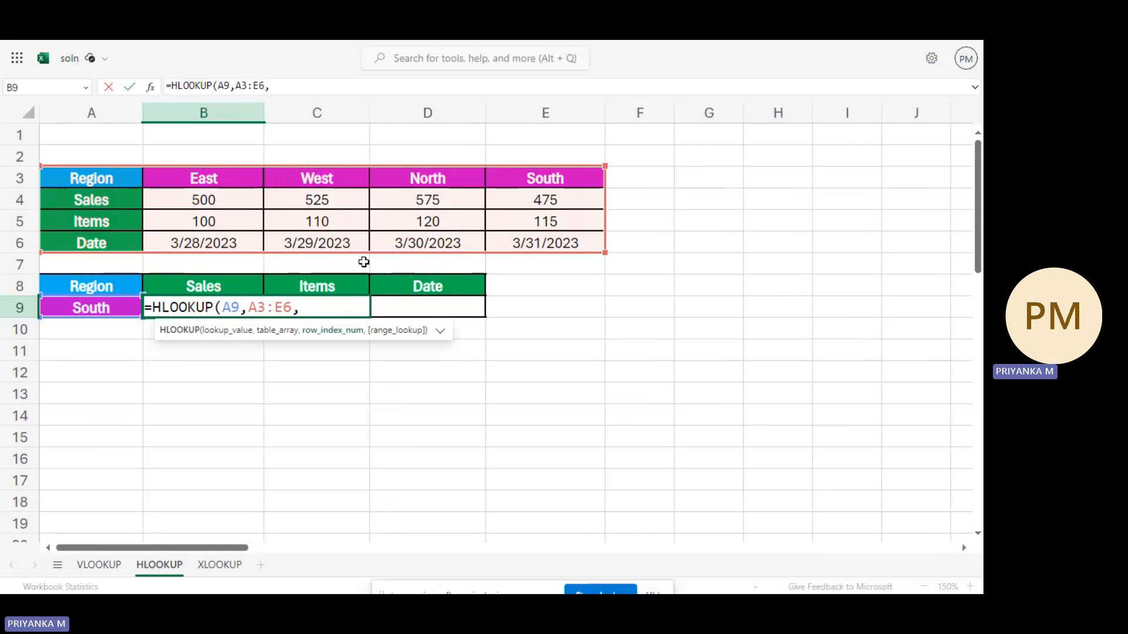
{"action": "type", "text": "2,0"}
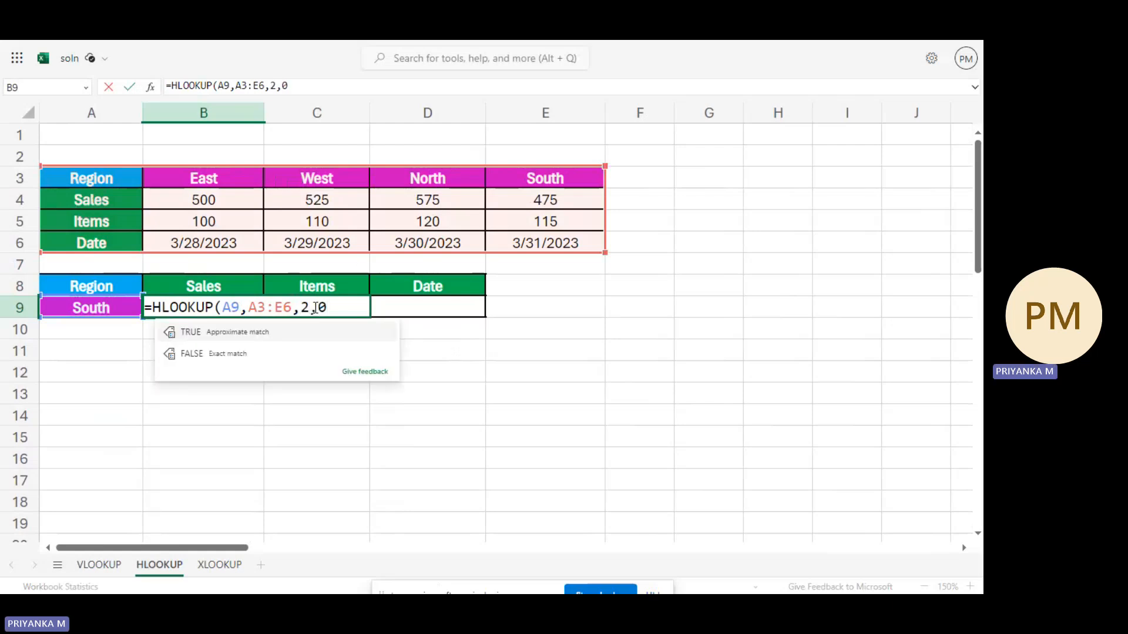
{"action": "type", "text": ")"}
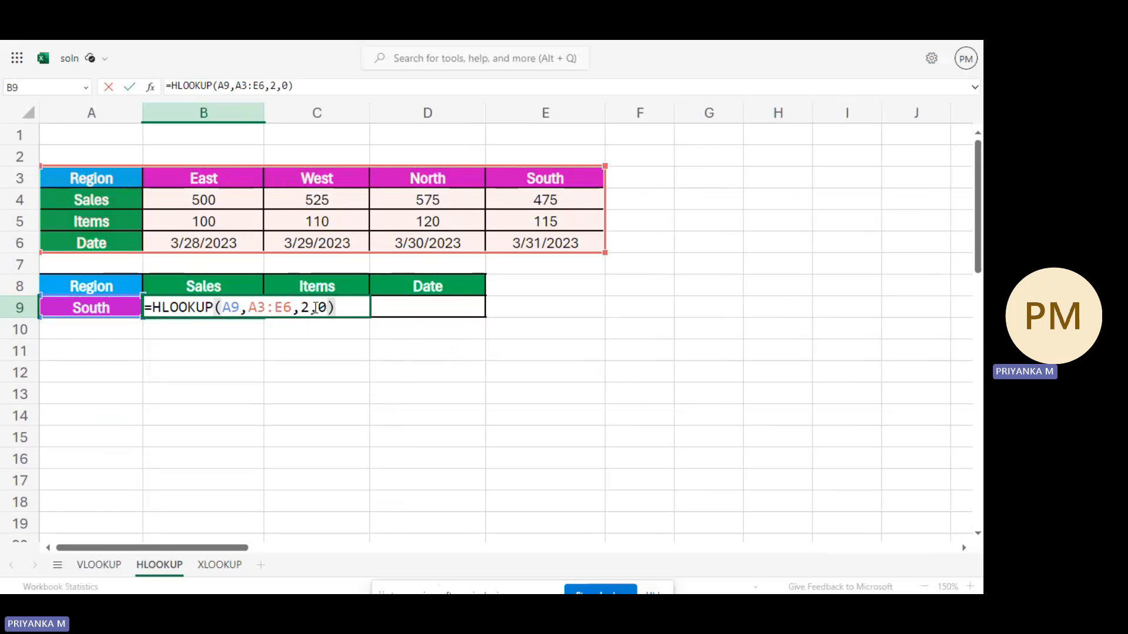
Make the table array $A$3:$E$6 and lookup value $A$9 absolute, and enter the HLOOKUP formula in B9
{"action": "left_click_drag", "start_coordinate": [249, 306], "coordinate": [292, 308]}
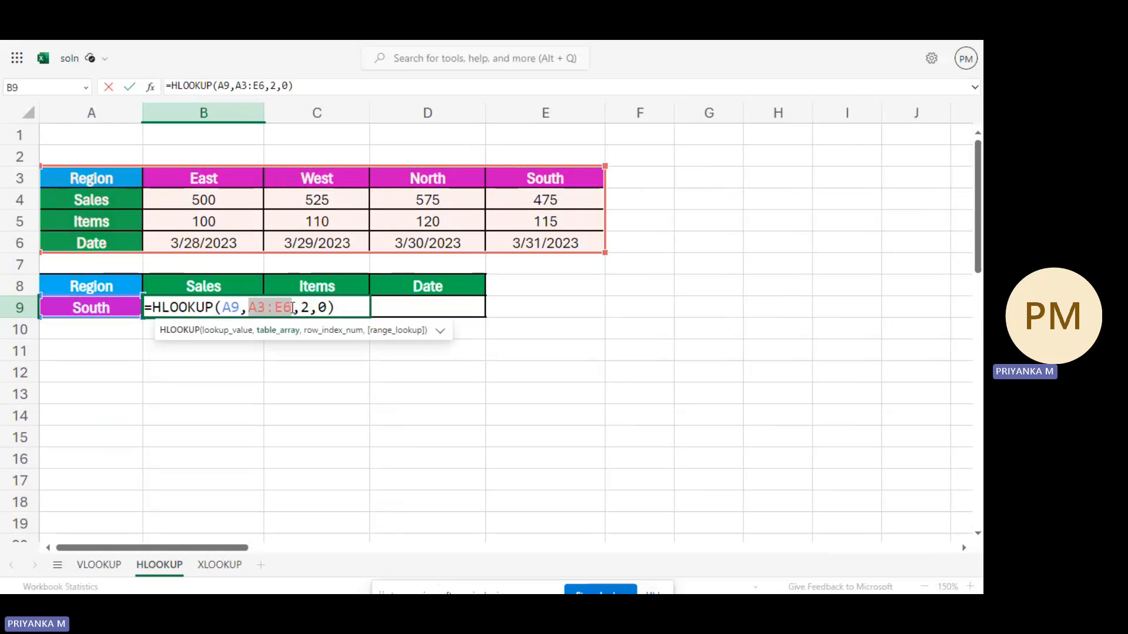
{"action": "key", "text": "F4"}
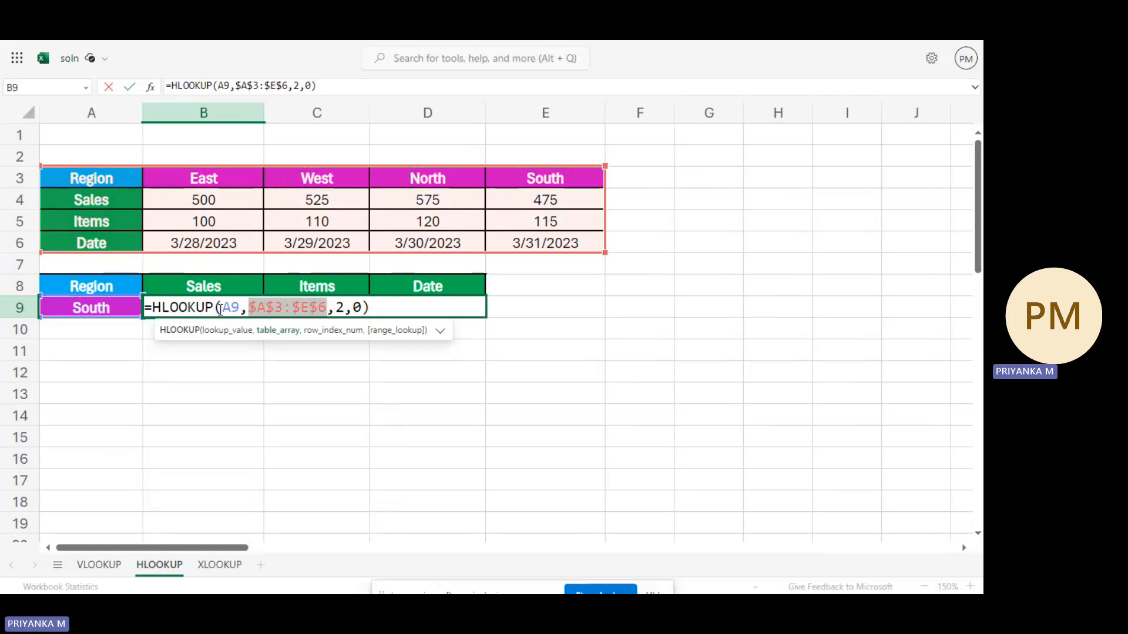
{"action": "left_click", "coordinate": [229, 309]}
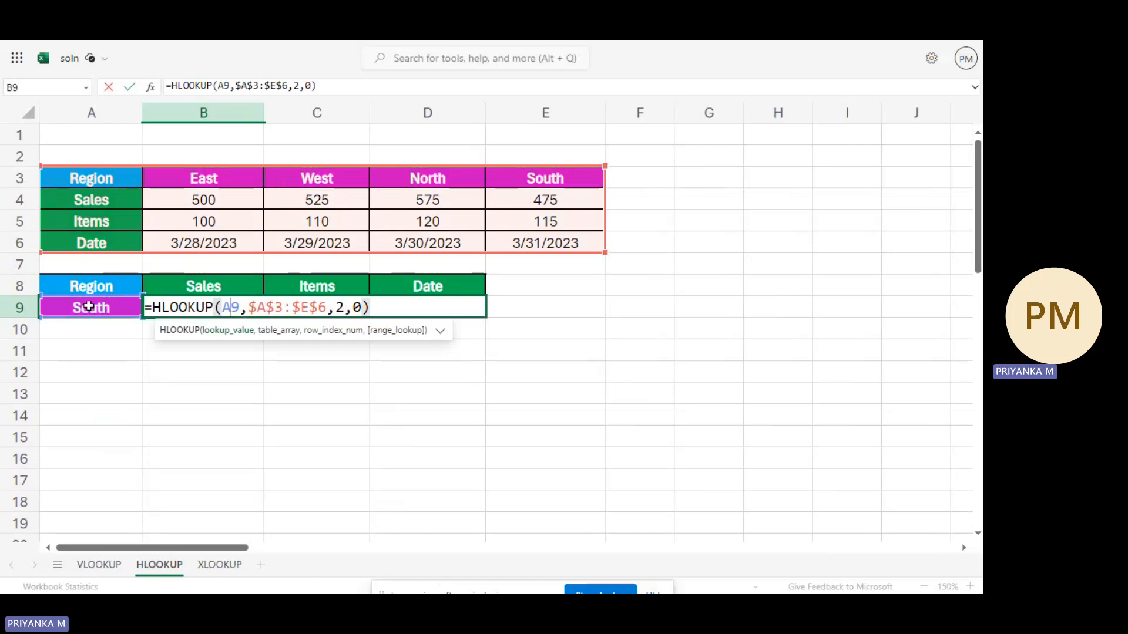
{"action": "key", "text": "F4"}
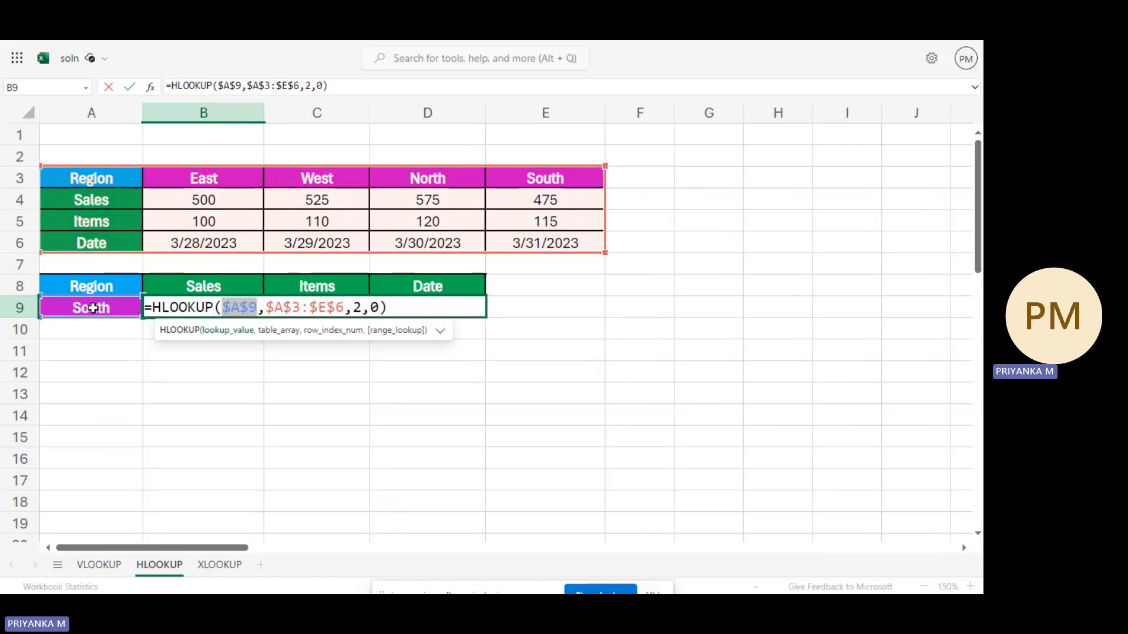
{"action": "left_click", "coordinate": [408, 303]}
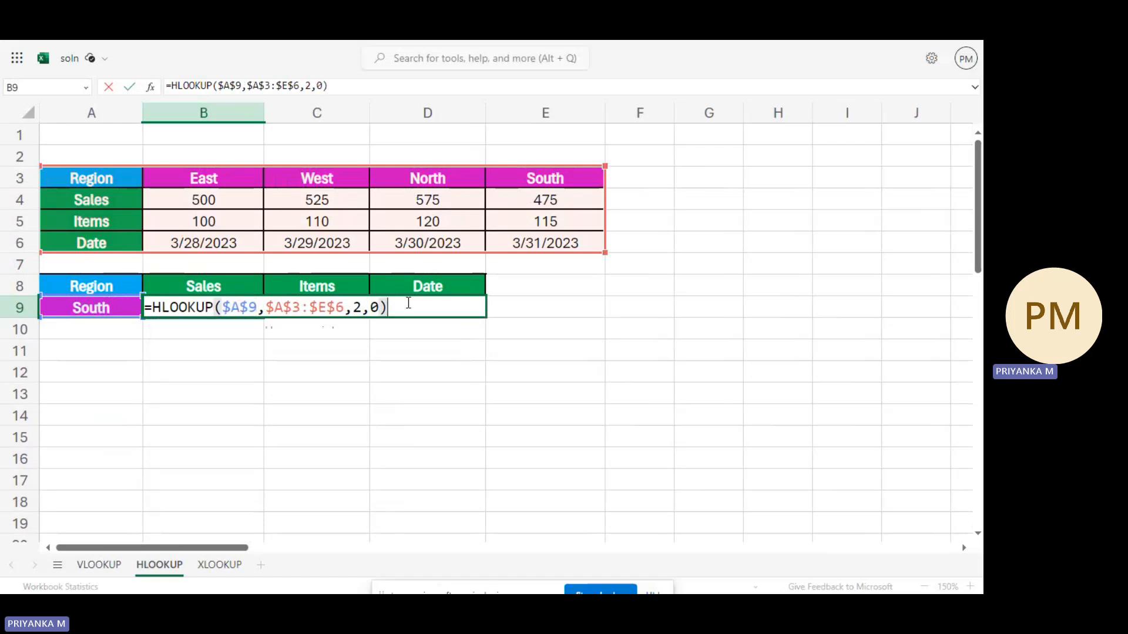
{"action": "key", "text": "Return"}
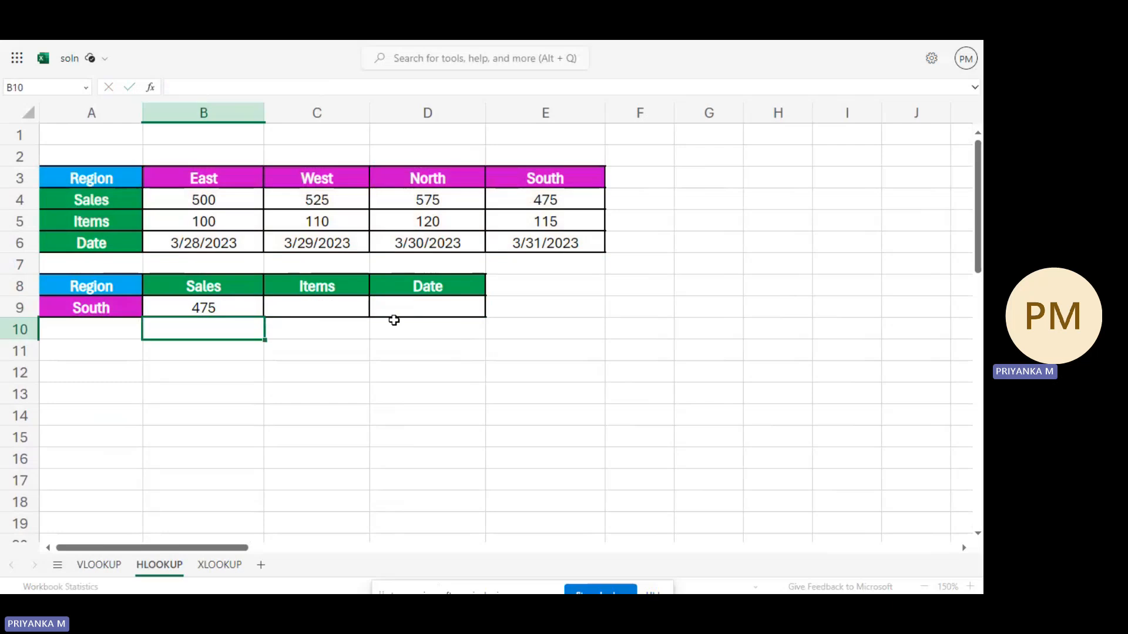
{"action": "left_click", "coordinate": [189, 313]}
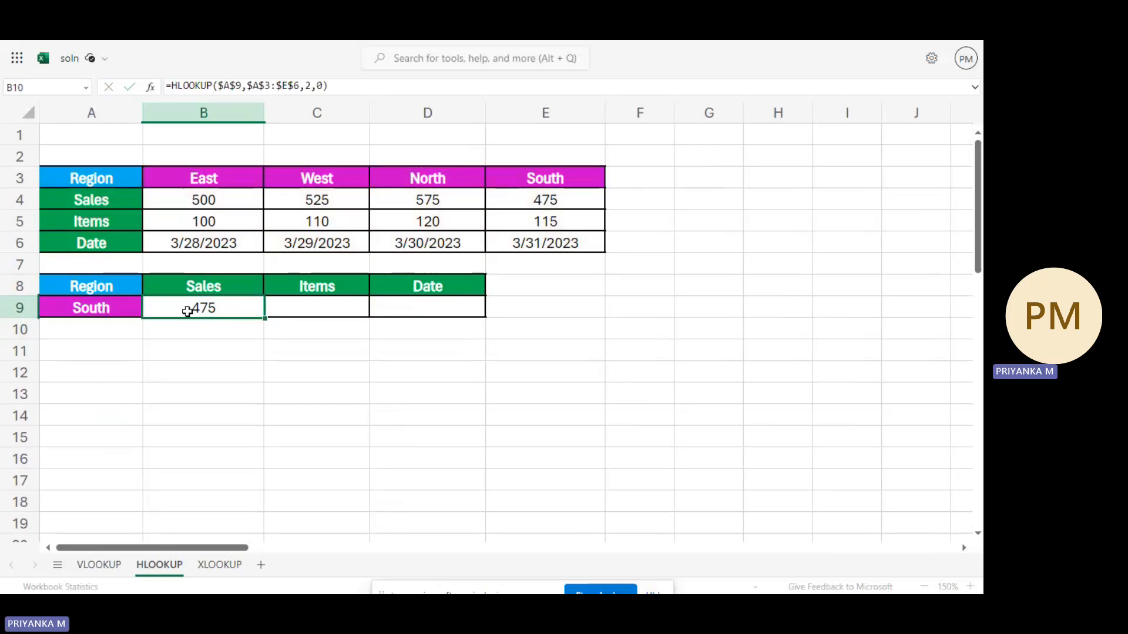
Start an HLOOKUP formula in C9 under Items with the region cell A9 as the lookup value
{"action": "double_click", "coordinate": [189, 311]}
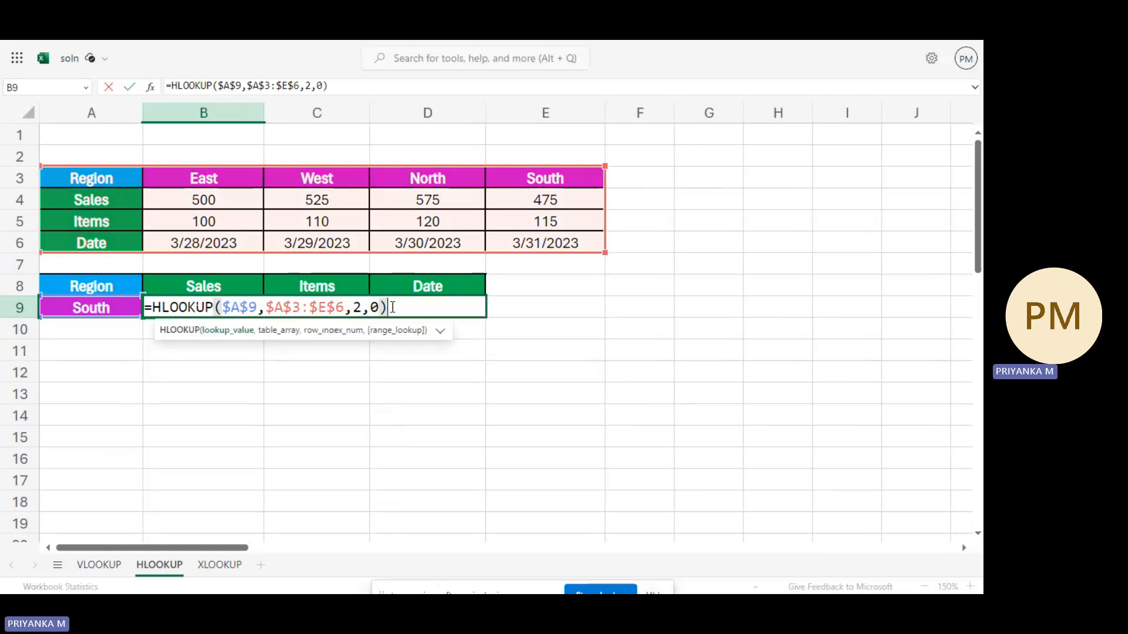
{"action": "key", "text": "Return"}
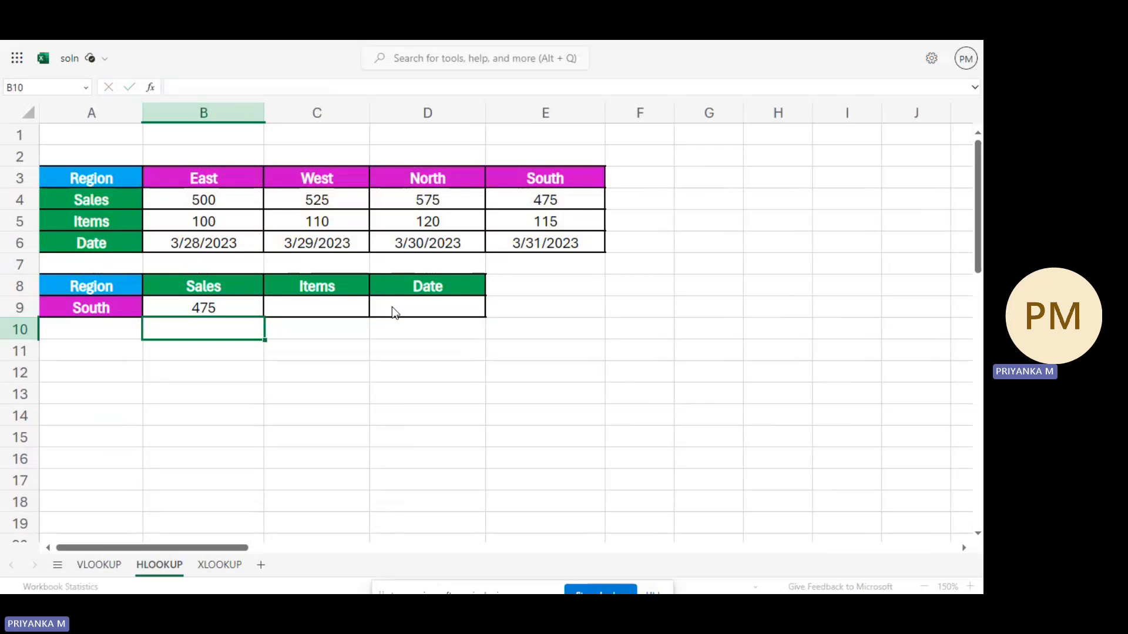
{"action": "left_click", "coordinate": [329, 311]}
{"action": "double_click", "coordinate": [329, 312]}
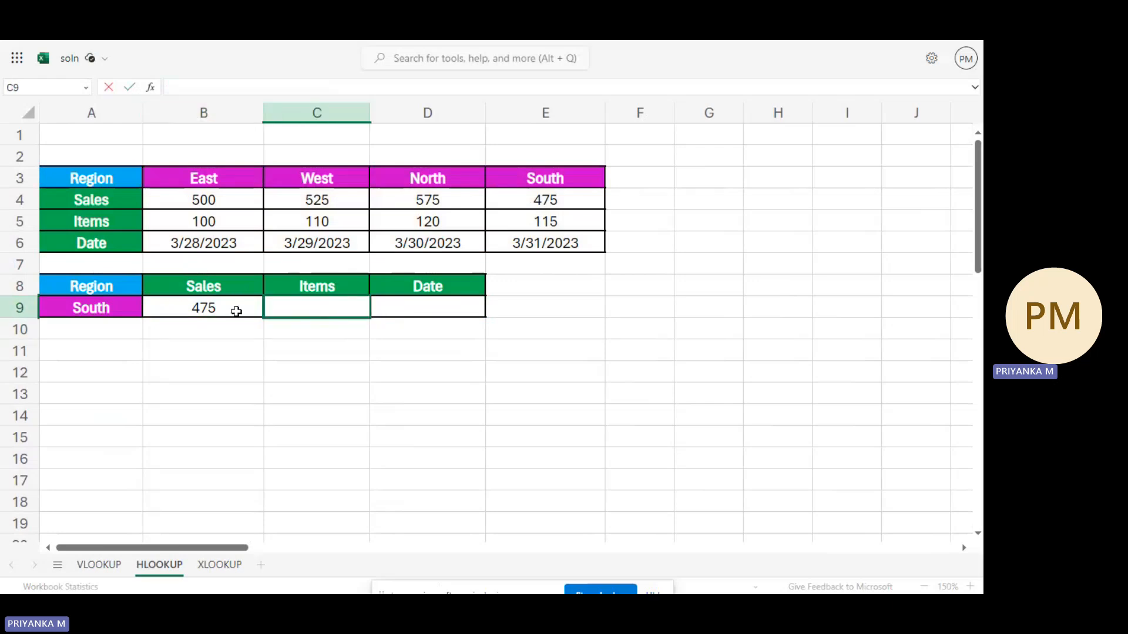
{"action": "left_click", "coordinate": [236, 311]}
{"action": "key", "text": "Left"}
{"action": "left_click", "coordinate": [345, 305]}
{"action": "type", "text": "=hlook"}
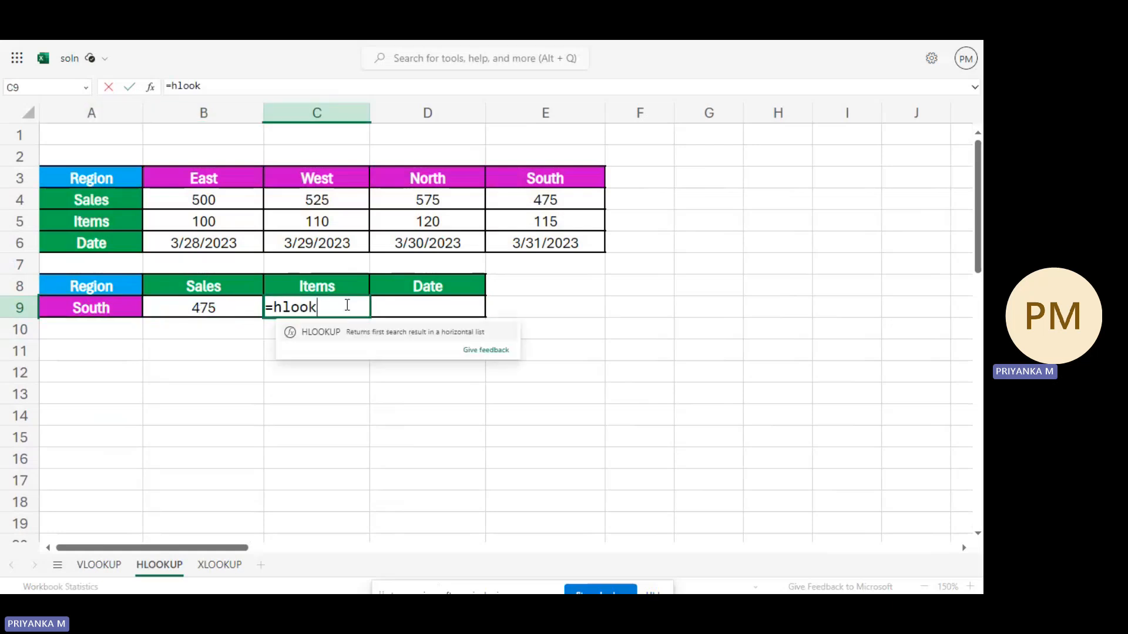
{"action": "key", "text": "Tab"}
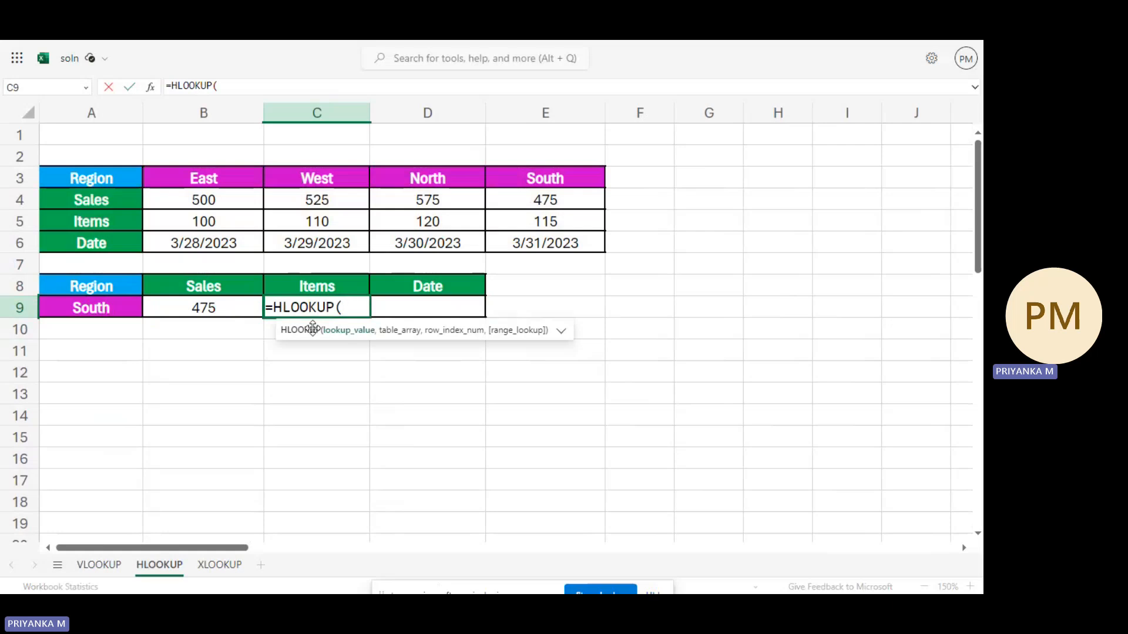
{"action": "left_click", "coordinate": [106, 308]}
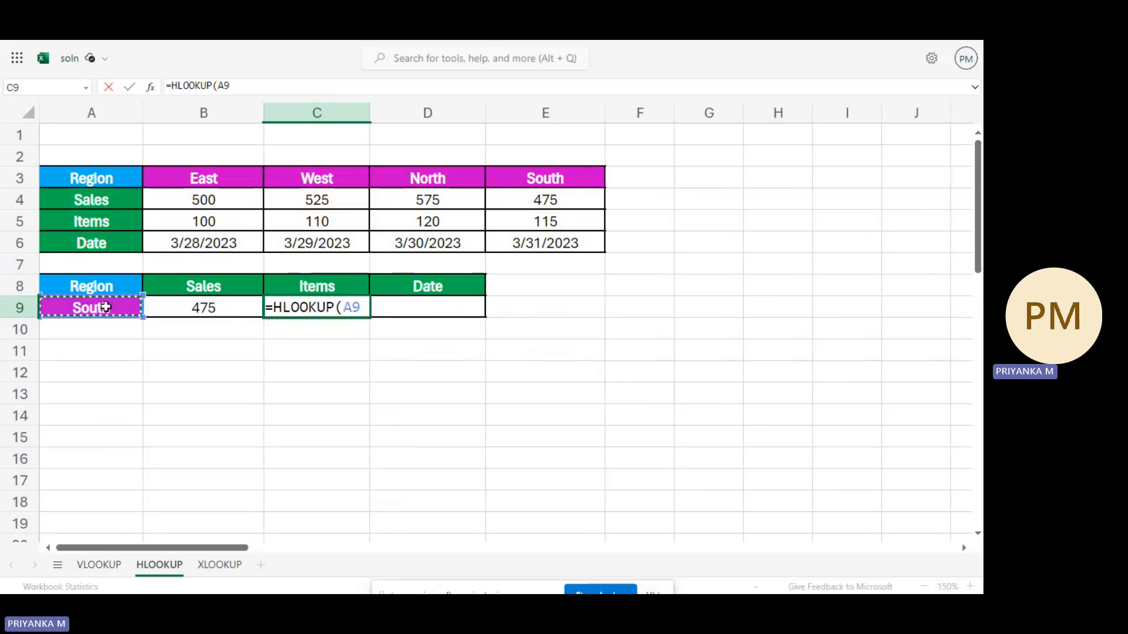
{"action": "type", "text": ","}
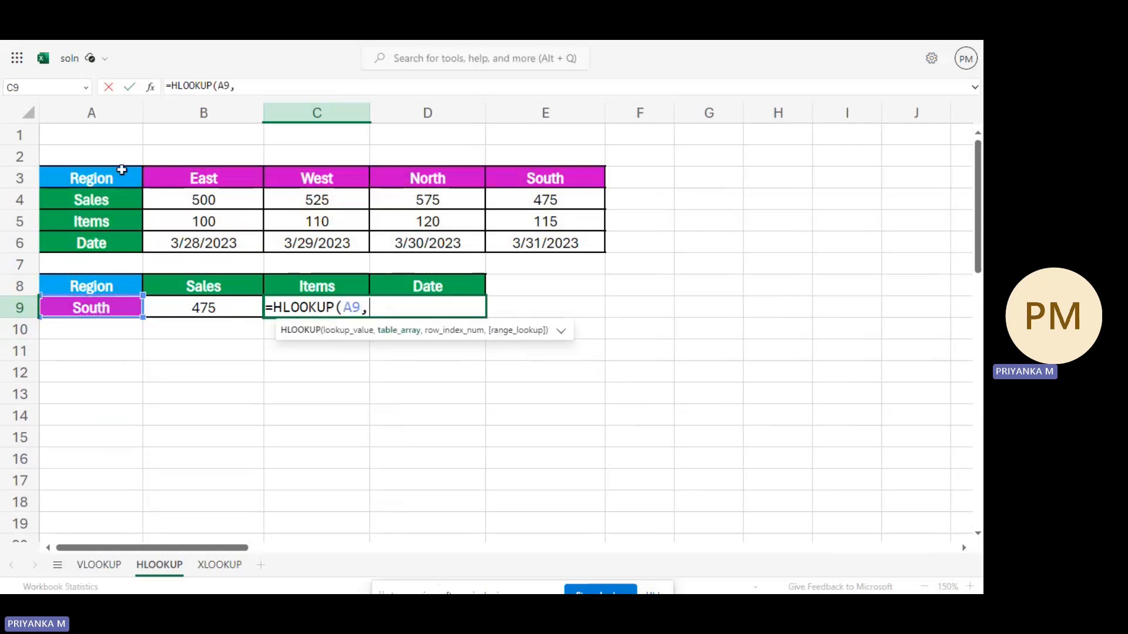
Give the HLOOKUP in C9 the table array A3:E6, row index 3 and range lookup 0 for an exact match
{"action": "left_click_drag", "start_coordinate": [121, 170], "coordinate": [541, 245]}
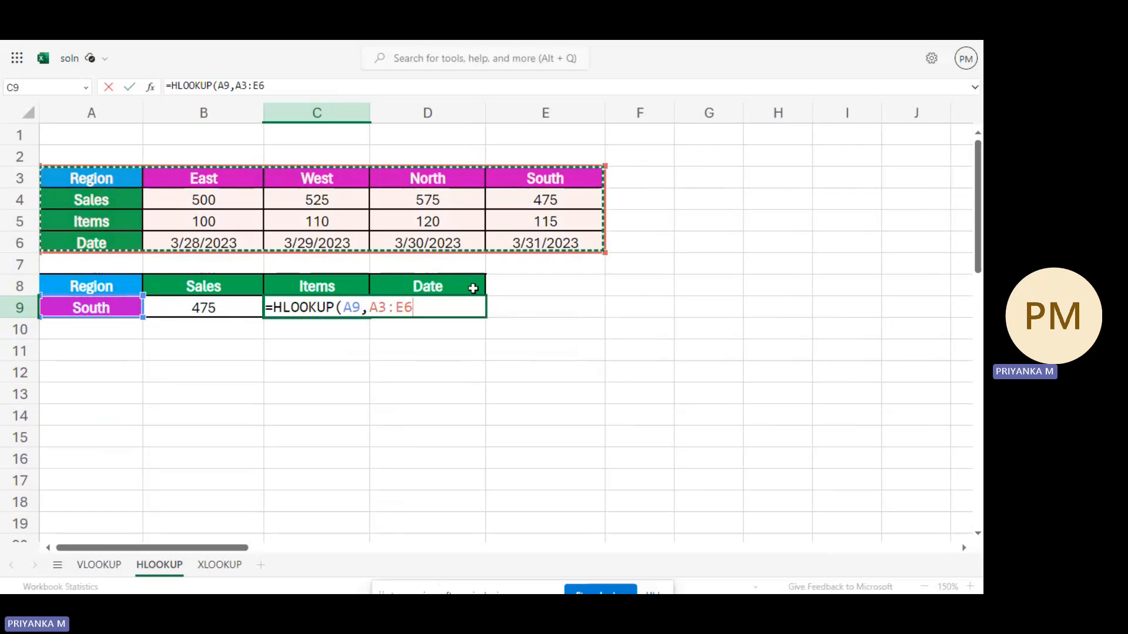
{"action": "type", "text": ","}
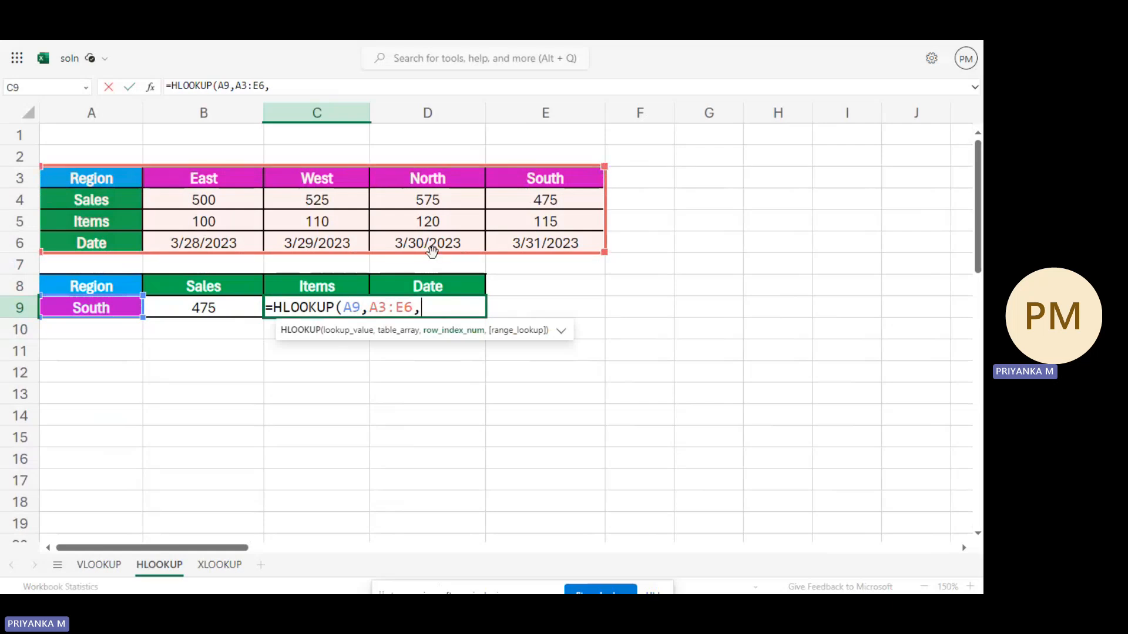
{"action": "type", "text": "3"}
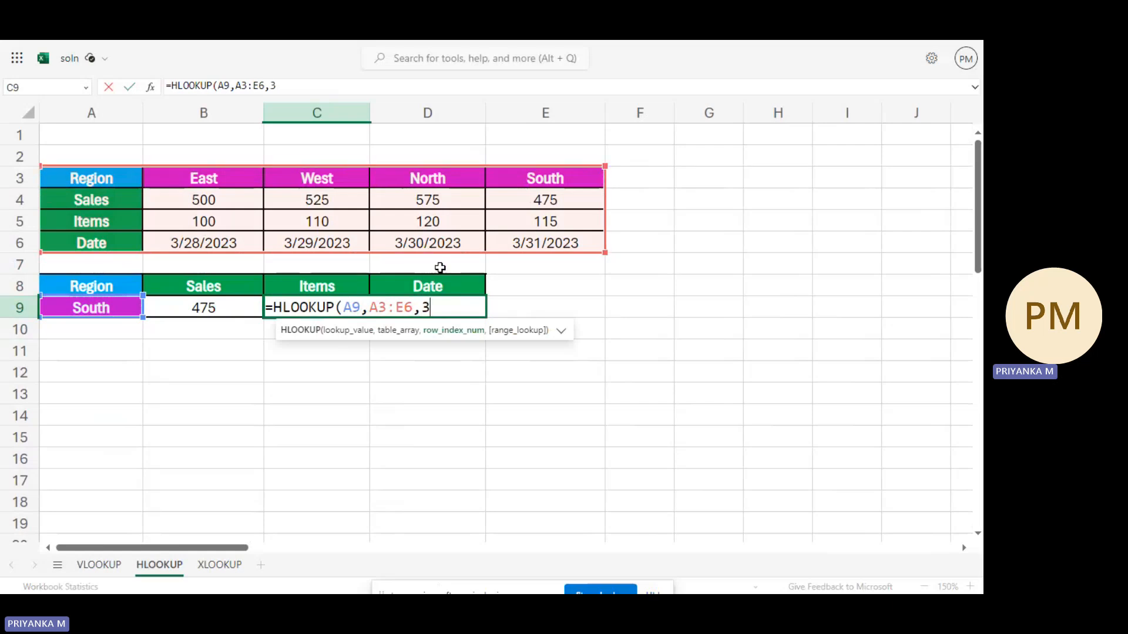
{"action": "type", "text": ",0"}
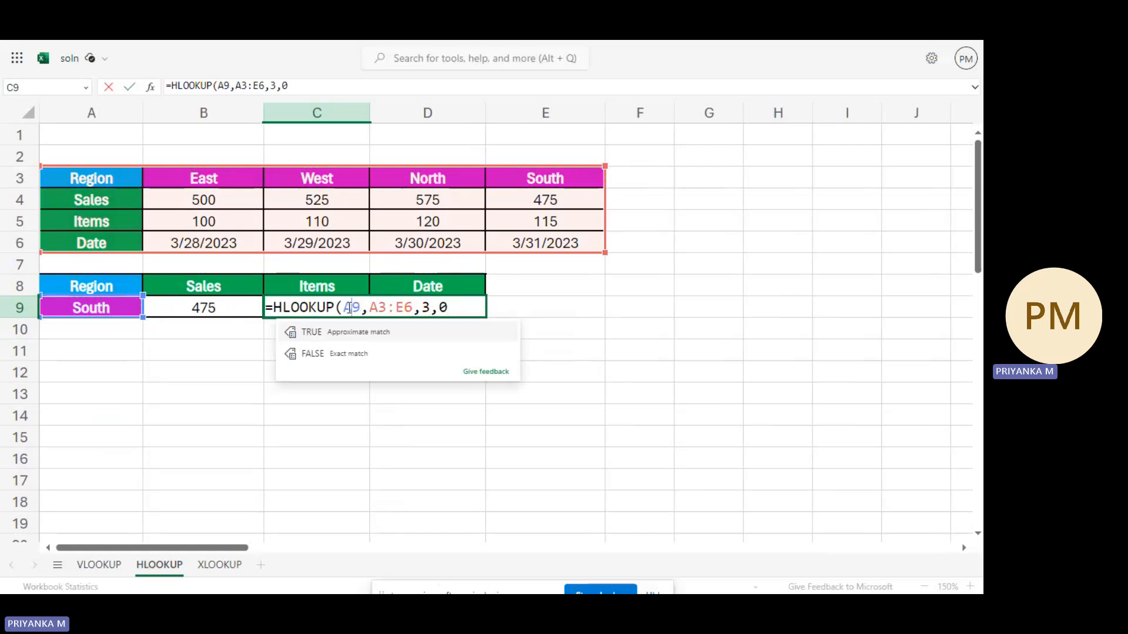
Make the lookup value $A$9 and table array $A$3:$E$6 absolute in C9, and enter the HLOOKUP formula
{"action": "double_click", "coordinate": [350, 308]}
{"action": "key", "text": "F4"}
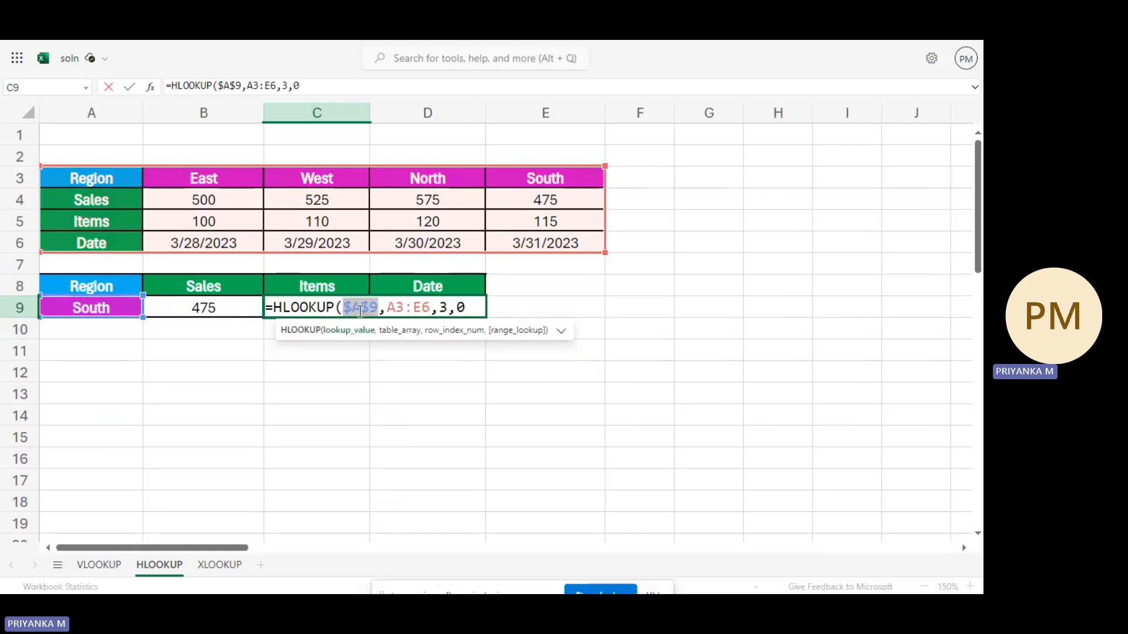
{"action": "triple_click", "coordinate": [392, 309]}
{"action": "left_click", "coordinate": [393, 309]}
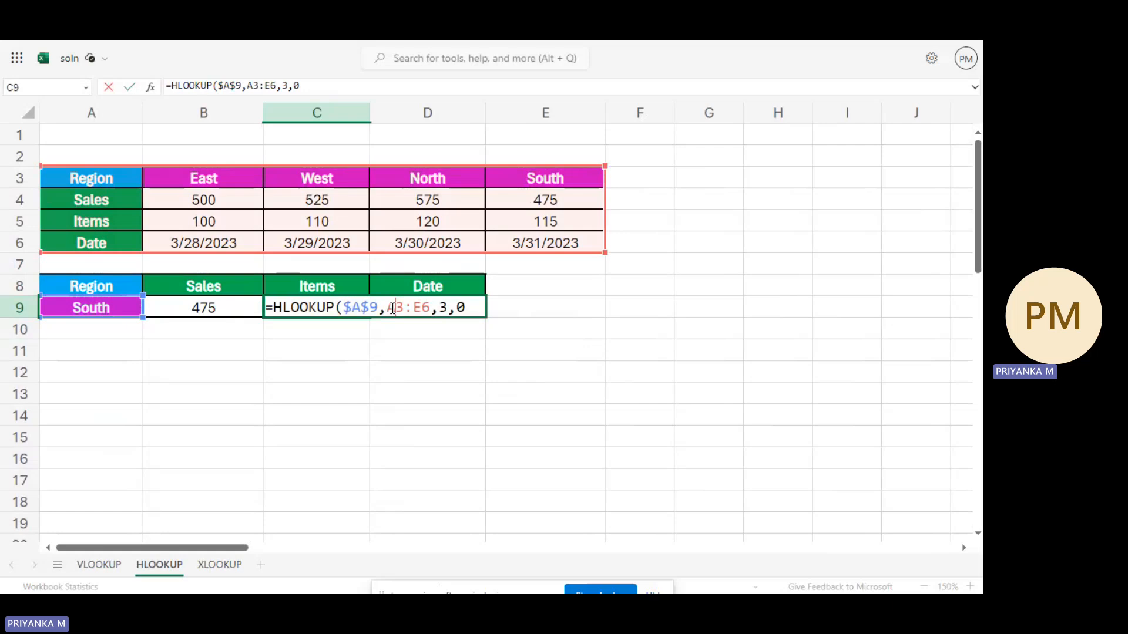
{"action": "left_click_drag", "start_coordinate": [387, 308], "coordinate": [433, 309]}
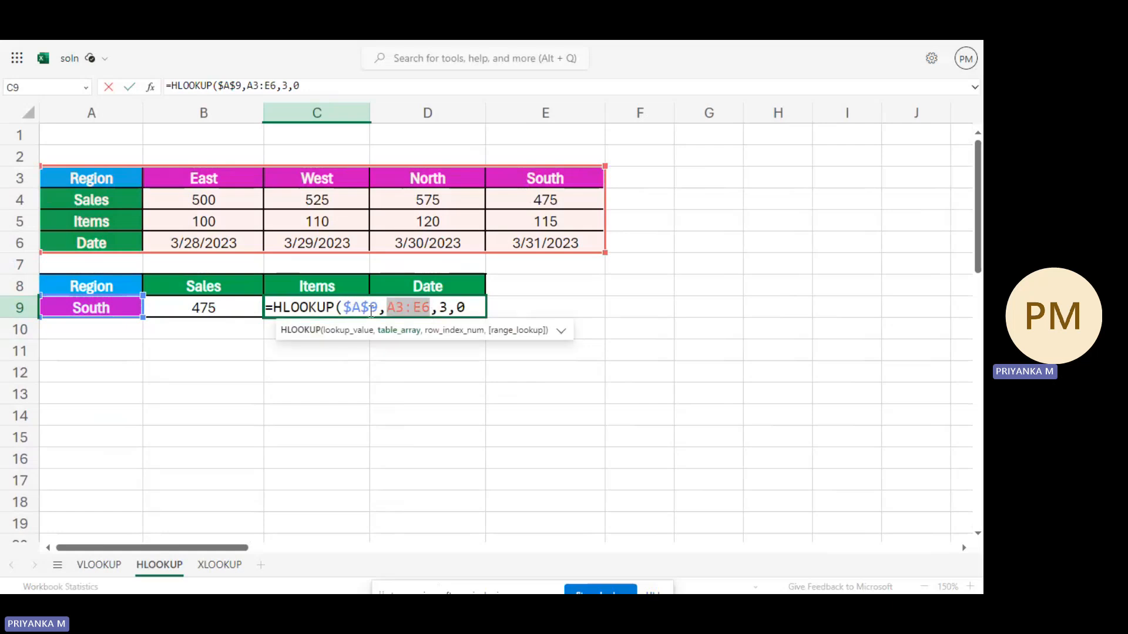
{"action": "key", "text": "F4"}
{"action": "left_click", "coordinate": [514, 311]}
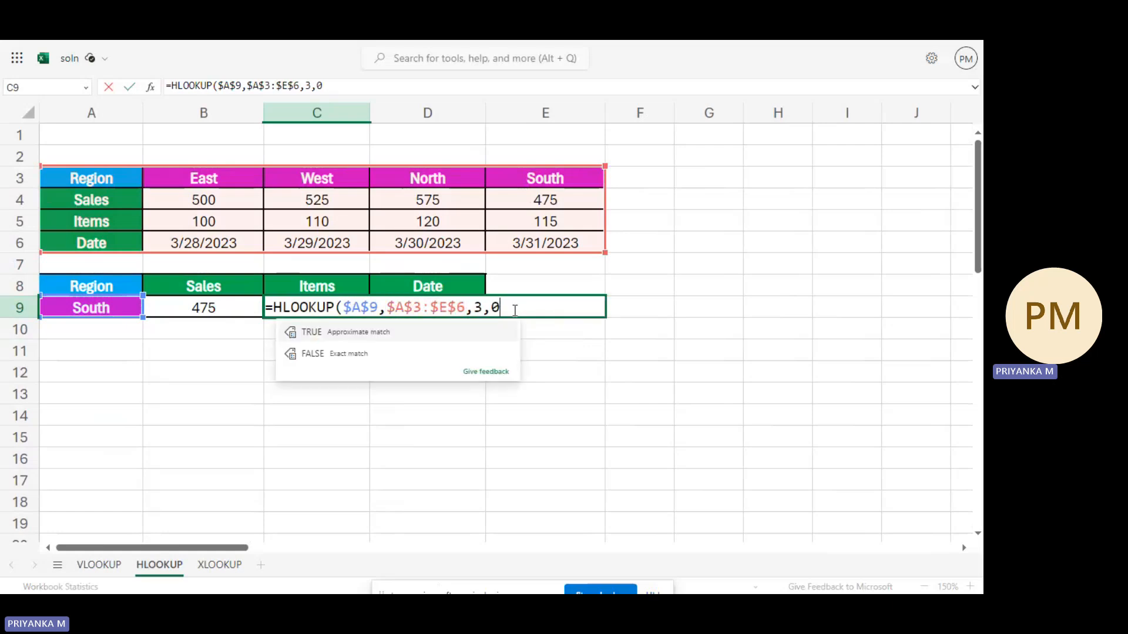
{"action": "type", "text": ")"}
{"action": "key", "text": "Return"}
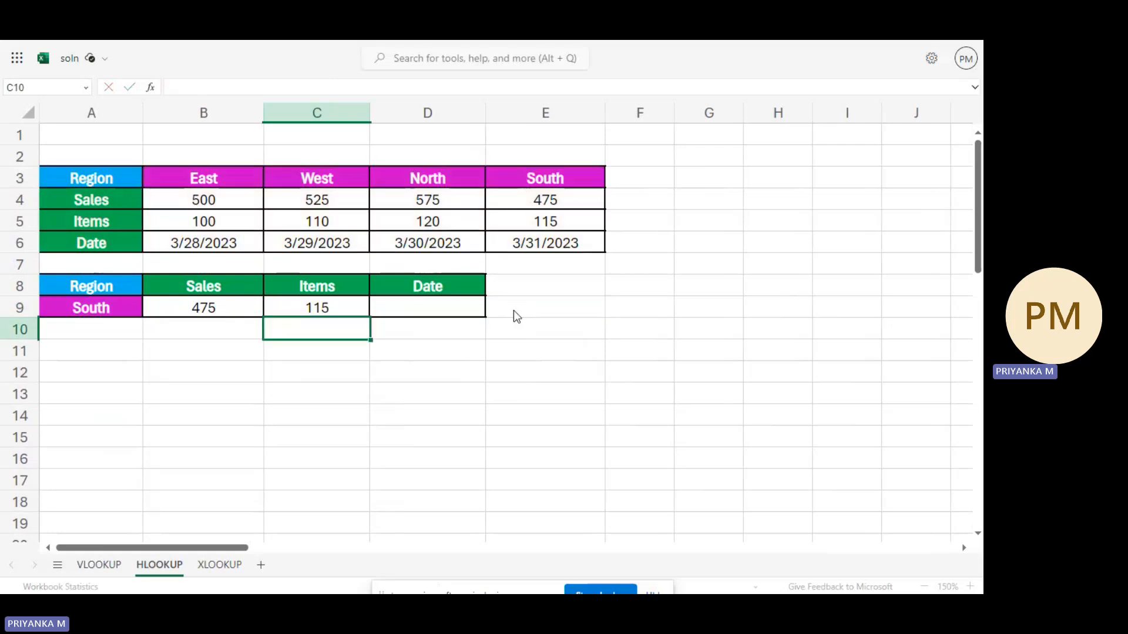
{"action": "left_click", "coordinate": [347, 308]}
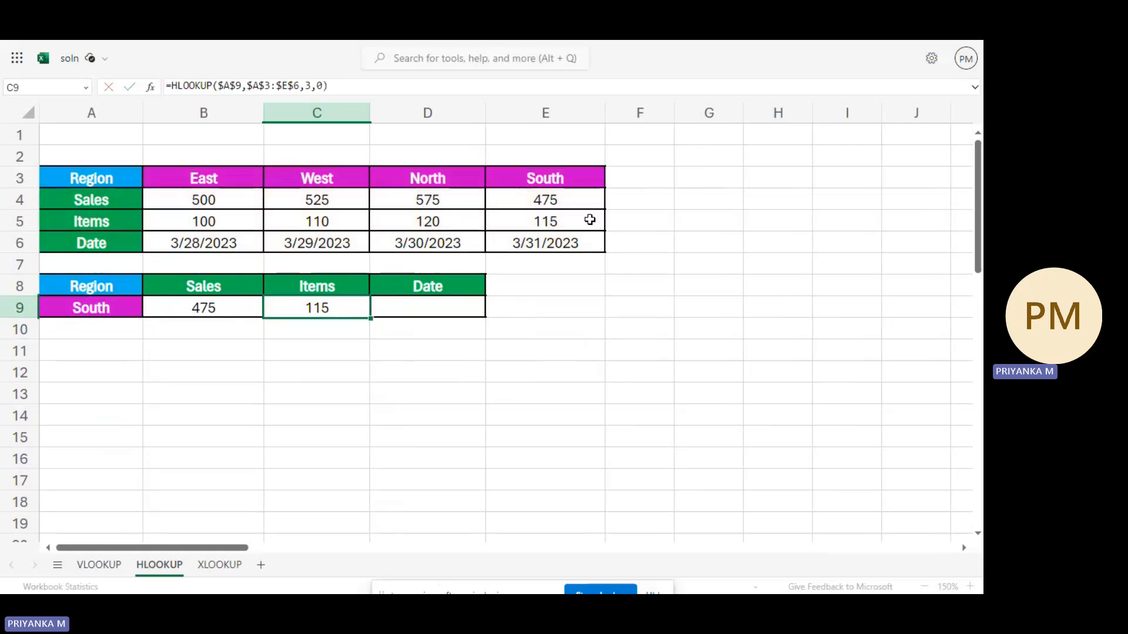
Write an HLOOKUP formula in D9 under Date with lookup value A9, table array A3:E6, row index 4 and range lookup 0
{"action": "left_click", "coordinate": [432, 306]}
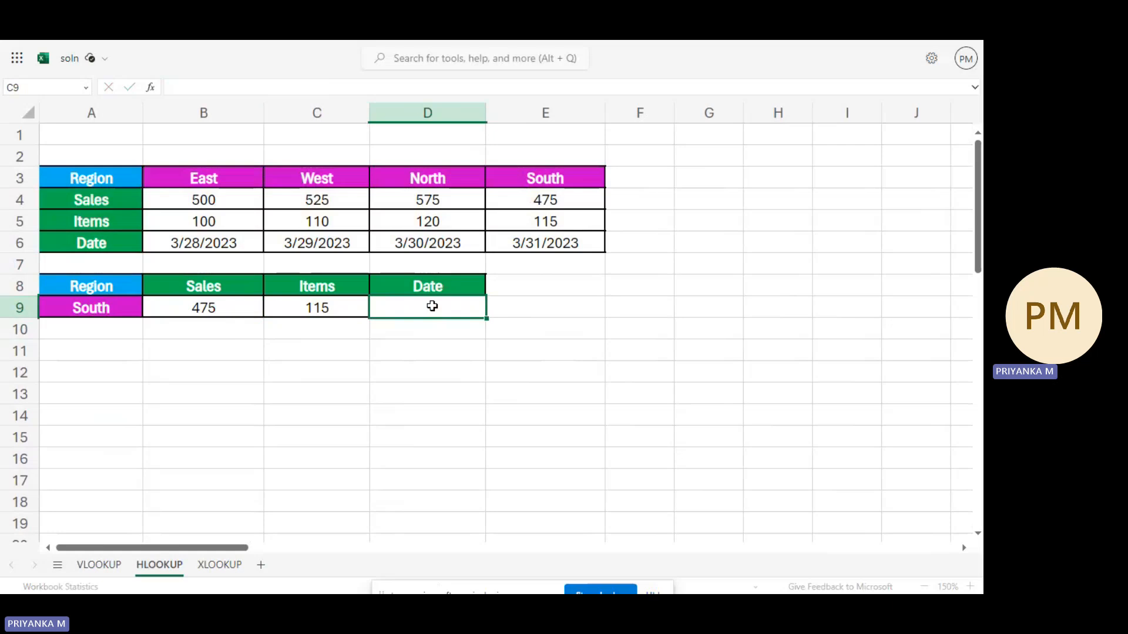
{"action": "type", "text": "=hlook"}
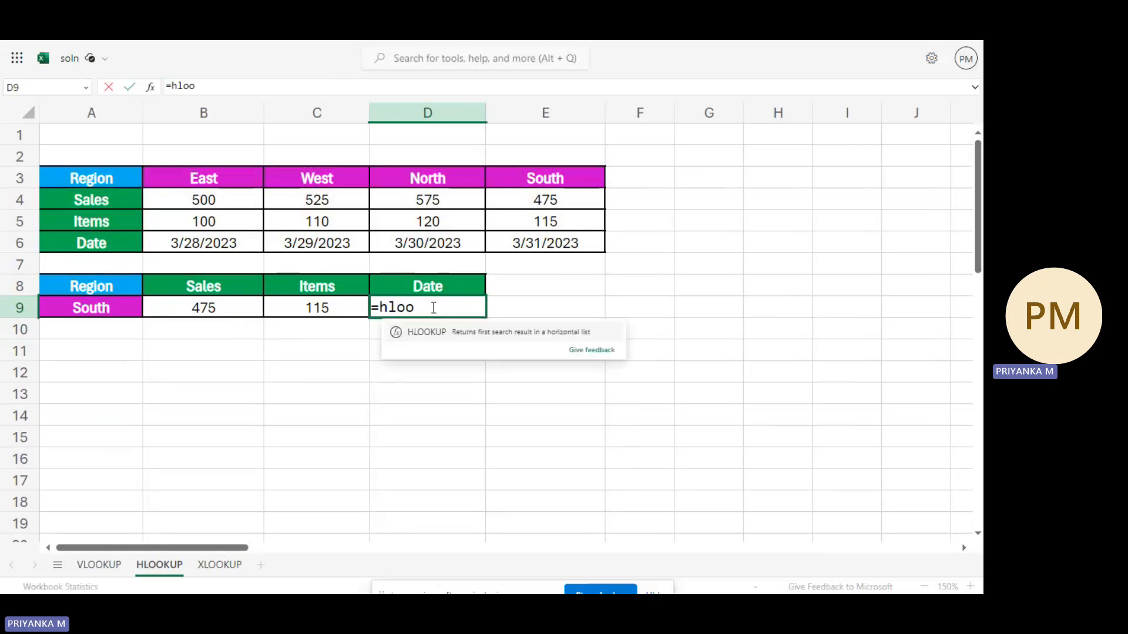
{"action": "key", "text": "Tab"}
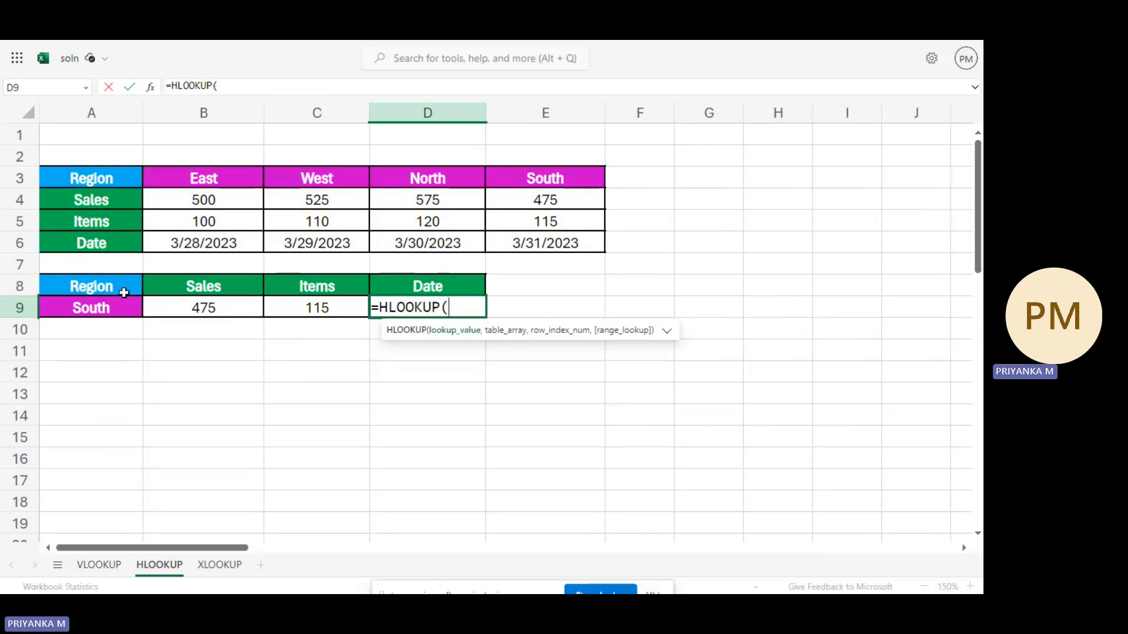
{"action": "left_click", "coordinate": [116, 312]}
{"action": "type", "text": ","}
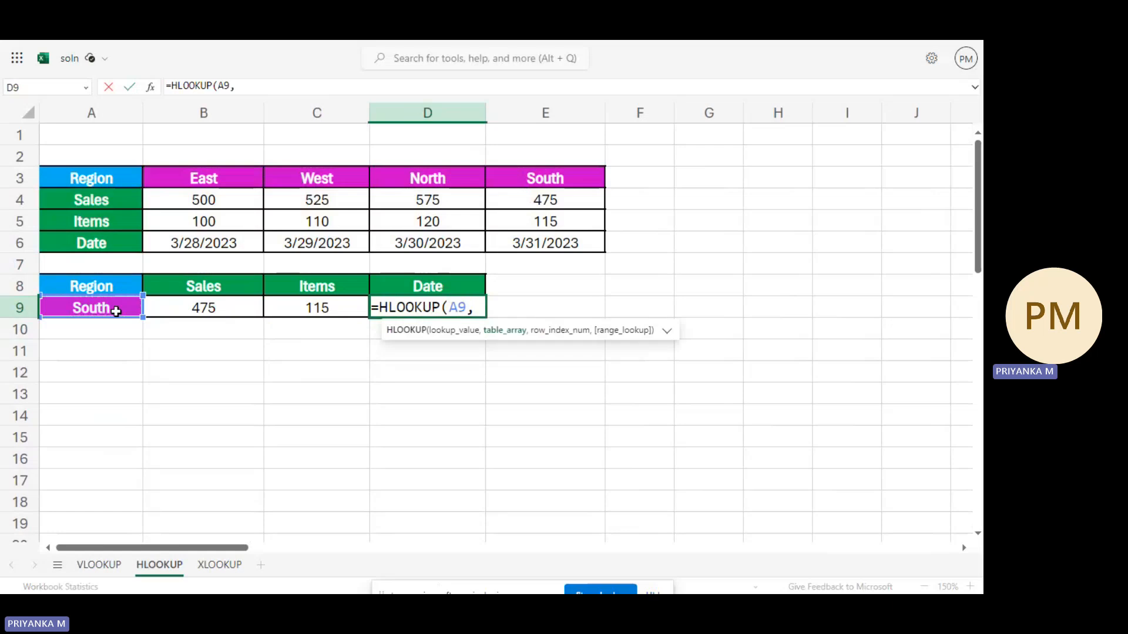
{"action": "left_click_drag", "start_coordinate": [111, 188], "coordinate": [528, 242]}
{"action": "type", "text": ","}
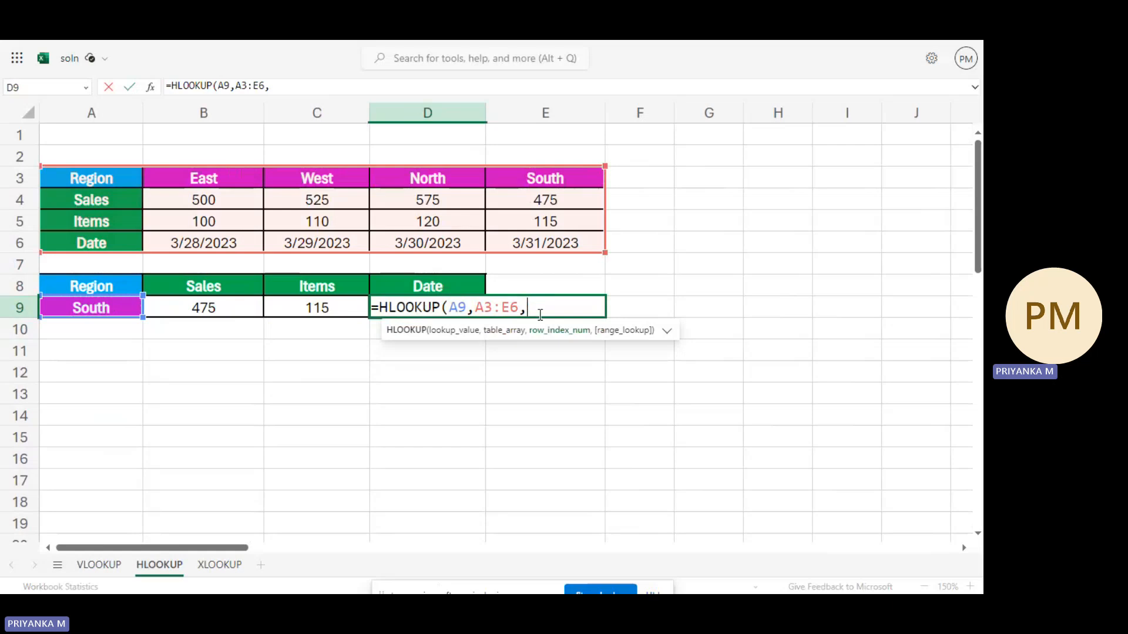
{"action": "type", "text": "4,0)"}
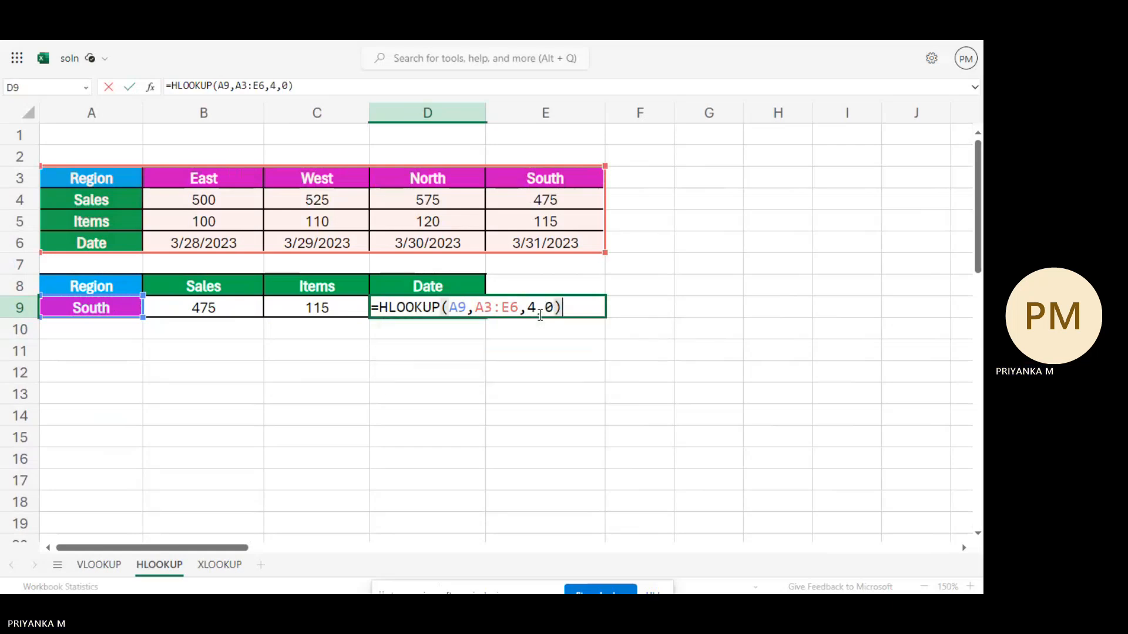
Make the D9 references absolute as $A$9 and $A$3:$E$6, and enter the HLOOKUP formula
{"action": "double_click", "coordinate": [458, 307]}
{"action": "key", "text": "F4"}
{"action": "left_click_drag", "start_coordinate": [492, 308], "coordinate": [536, 316]}
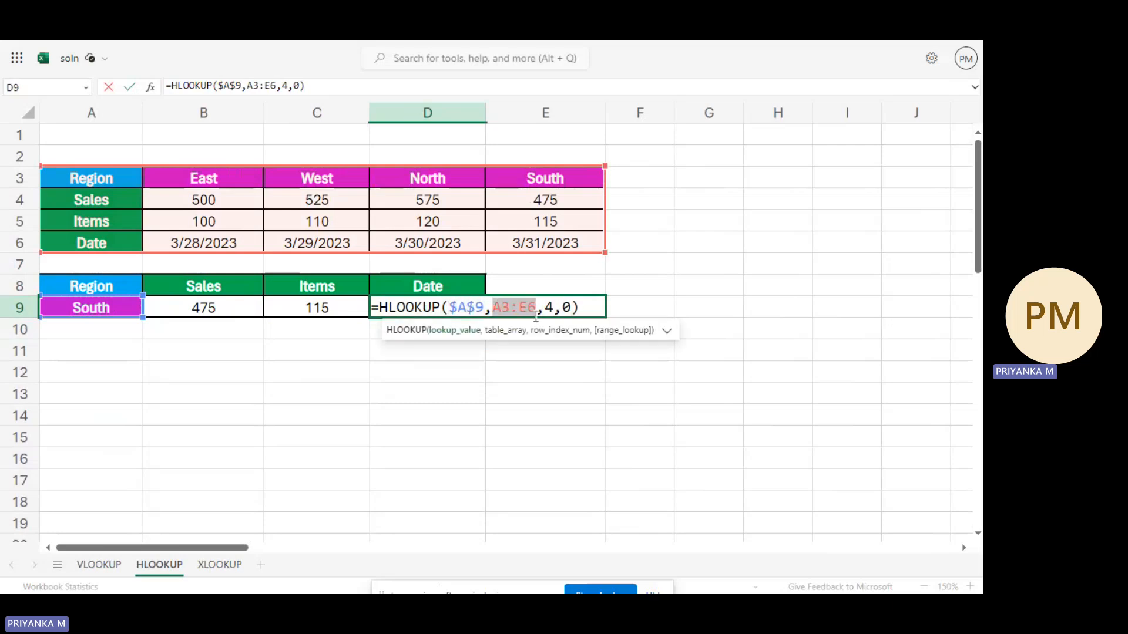
{"action": "key", "text": "F4"}
{"action": "left_click", "coordinate": [624, 309]}
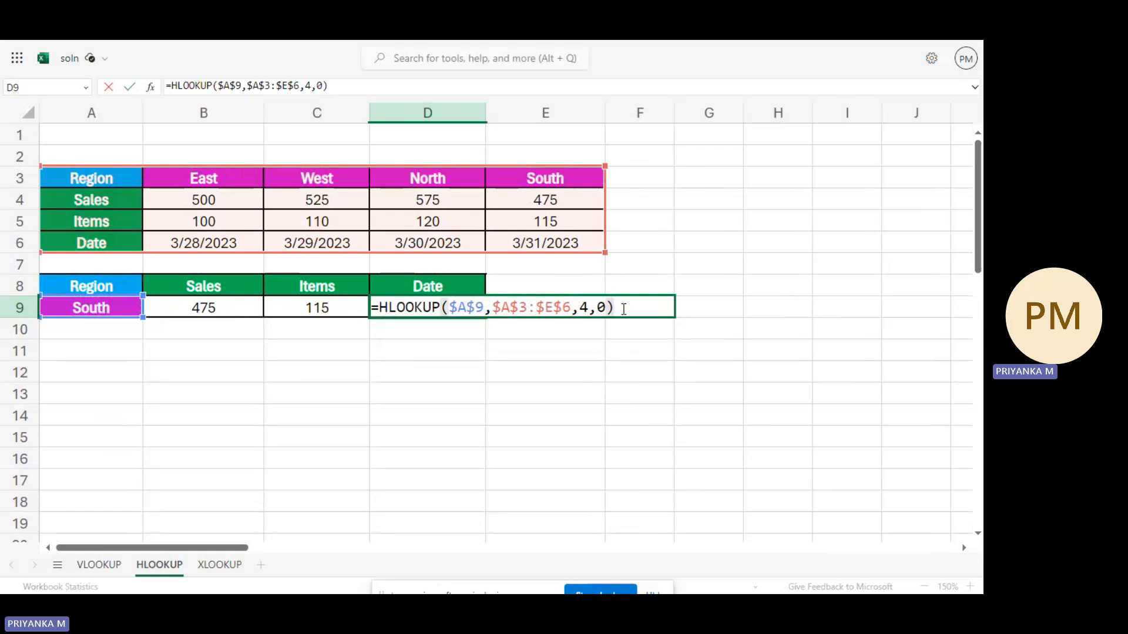
{"action": "key", "text": "Return"}
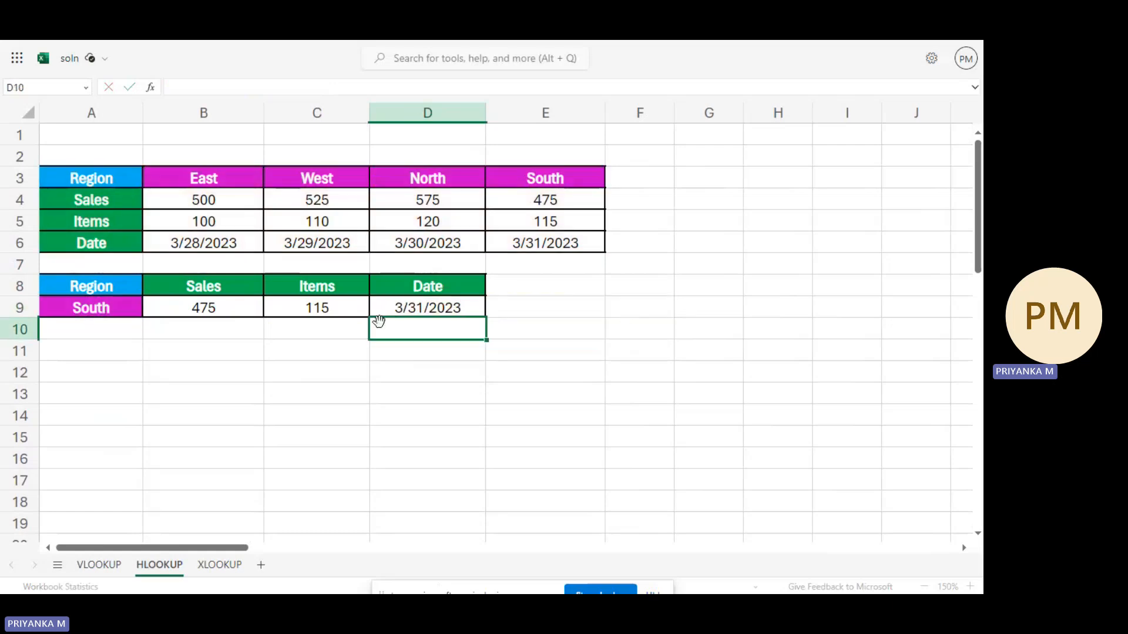
Change the lookup region in A9 to West to test the HLOOKUP formulas
{"action": "double_click", "coordinate": [102, 308]}
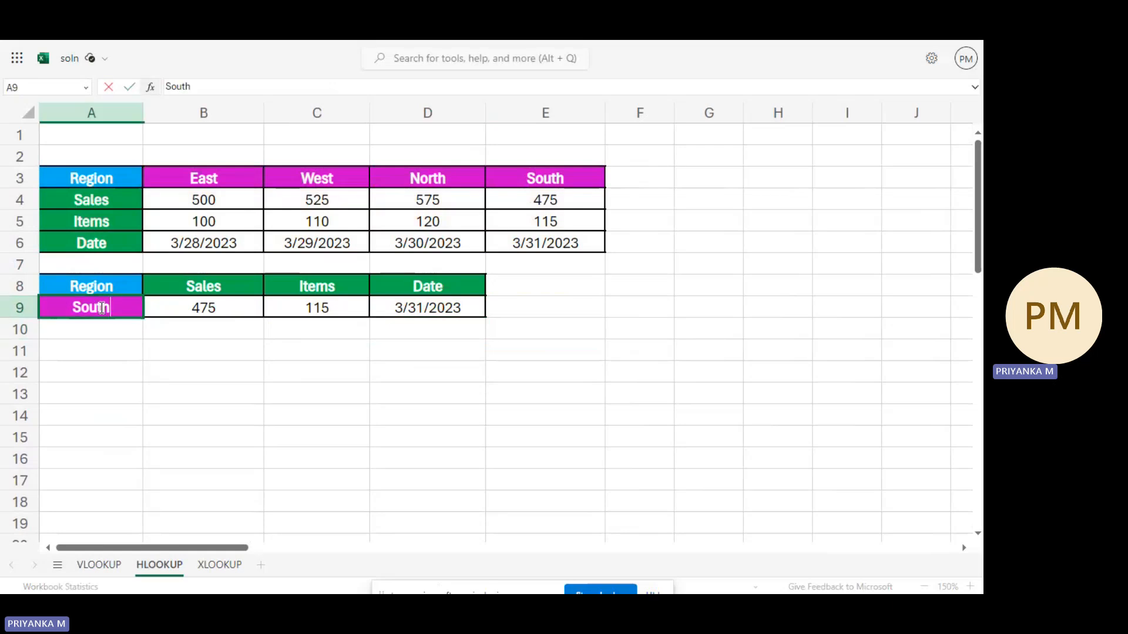
{"action": "double_click", "coordinate": [102, 308]}
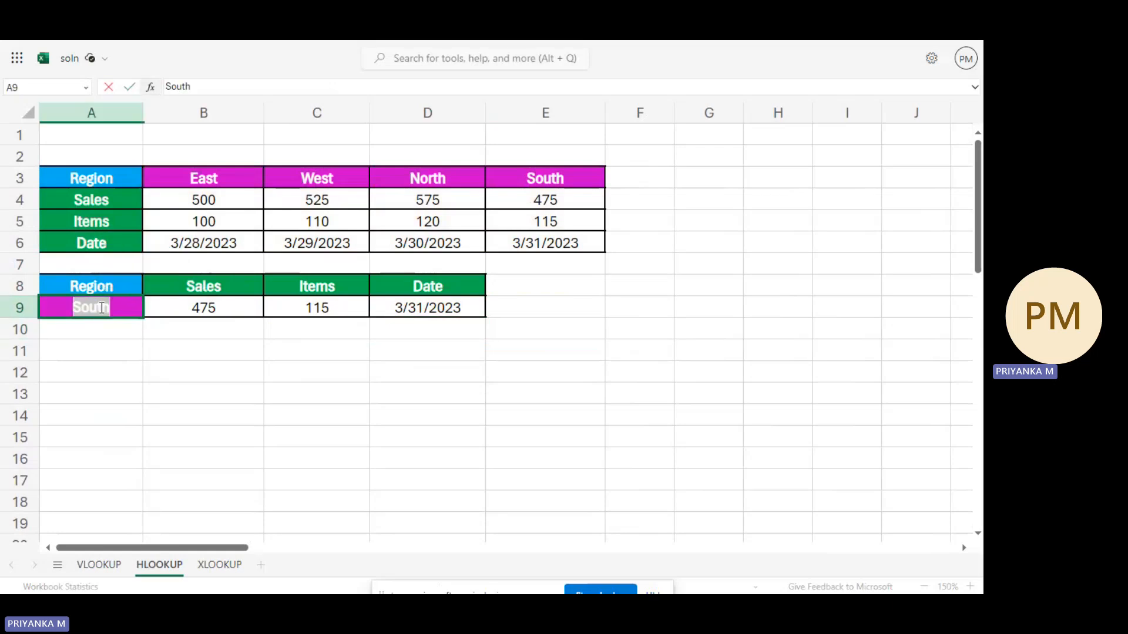
{"action": "type", "text": "West"}
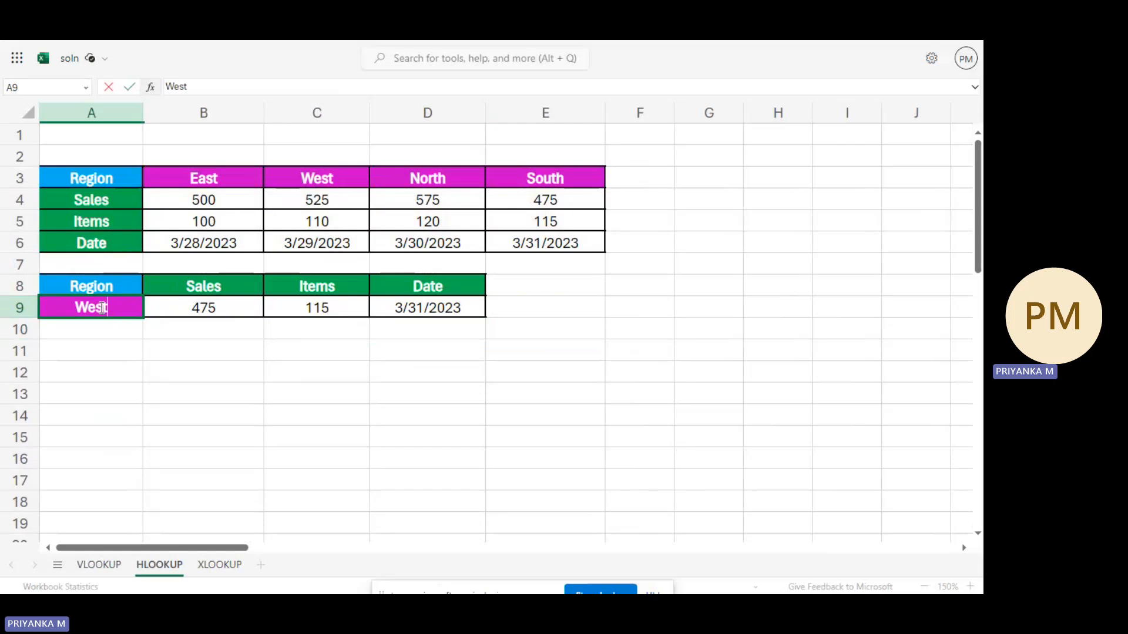
{"action": "key", "text": "Return"}
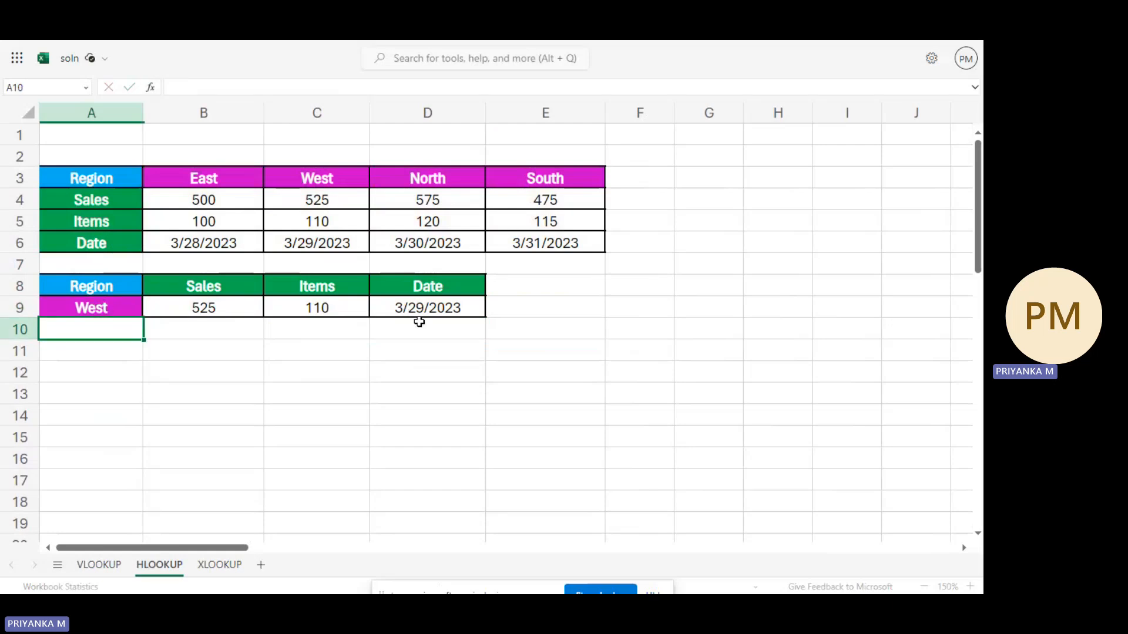
Replace the lookup region in A9 with North
{"action": "left_click", "coordinate": [96, 306]}
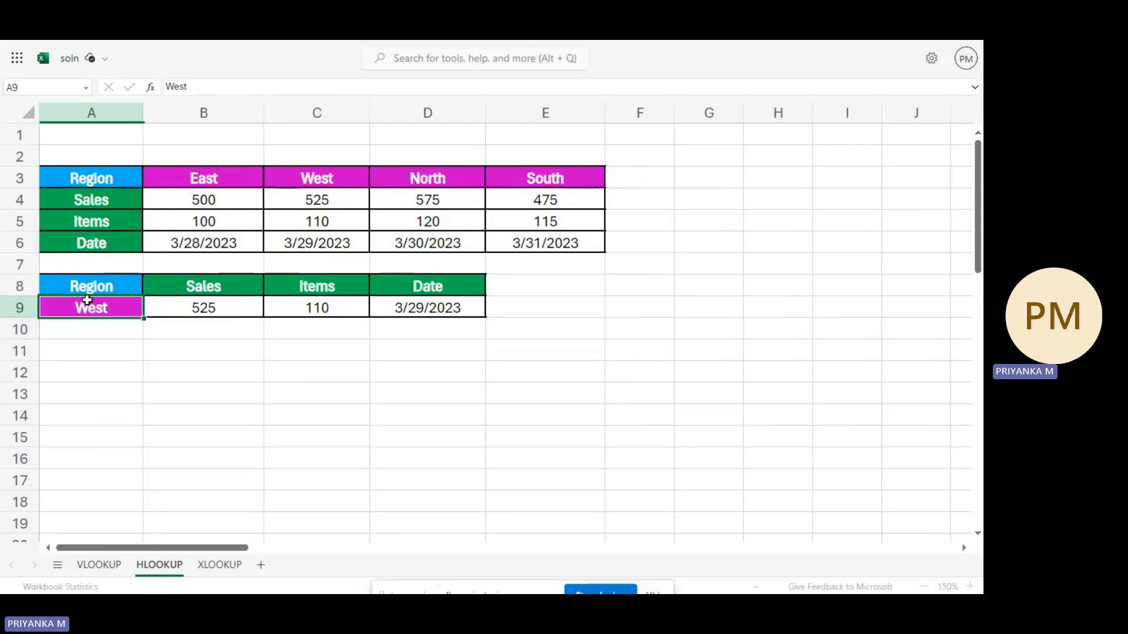
{"action": "double_click", "coordinate": [89, 300]}
{"action": "type", "text": "N"}
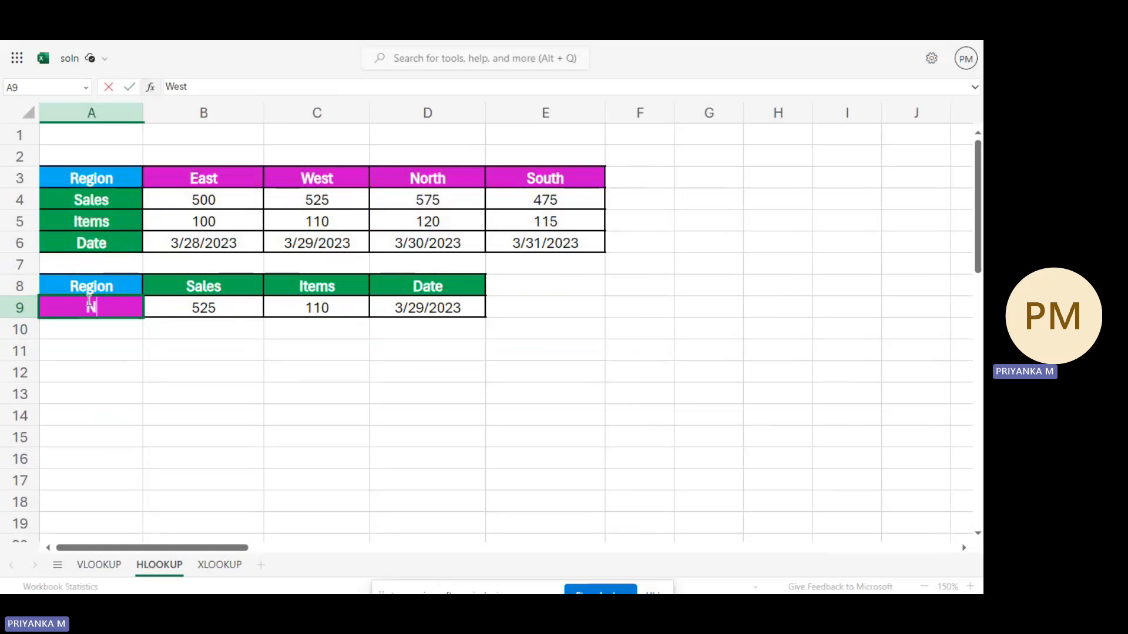
{"action": "type", "text": "orth"}
{"action": "key", "text": "Return"}
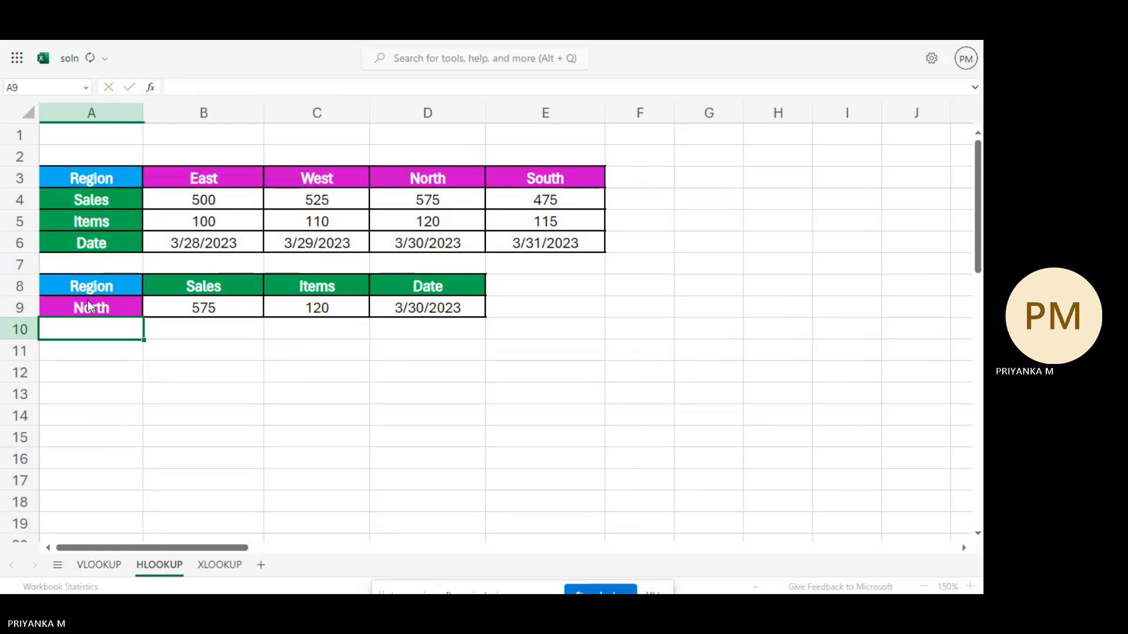
Replace the lookup region in A9 with East to test the HLOOKUP formulas
{"action": "left_click", "coordinate": [91, 307]}
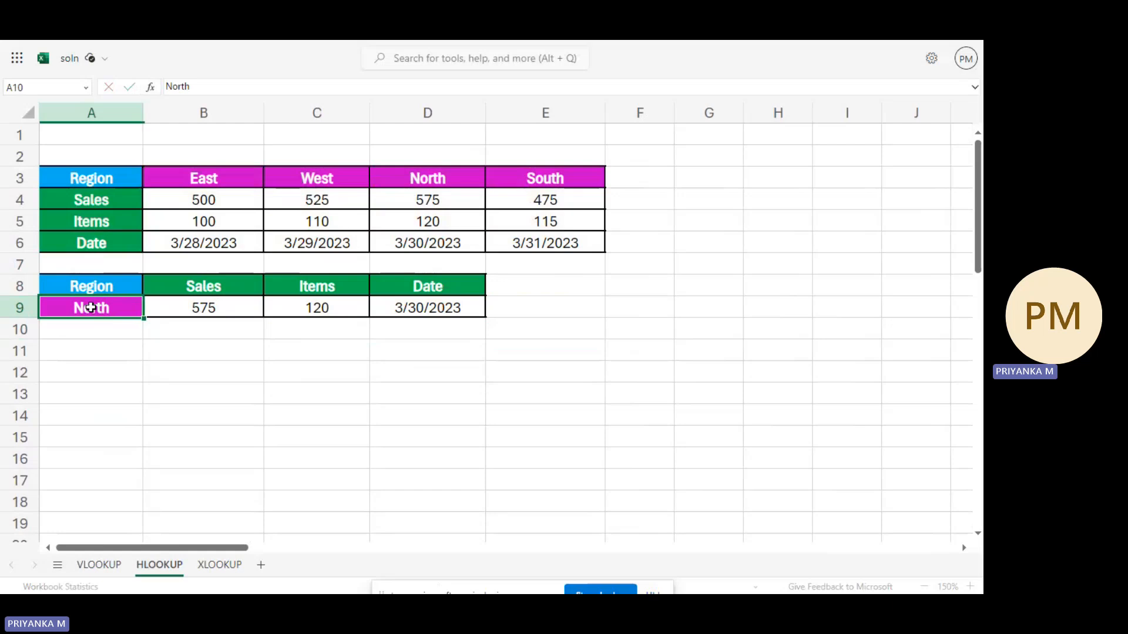
{"action": "double_click", "coordinate": [91, 307]}
{"action": "double_click", "coordinate": [92, 307]}
{"action": "key", "text": "BackSpace"}
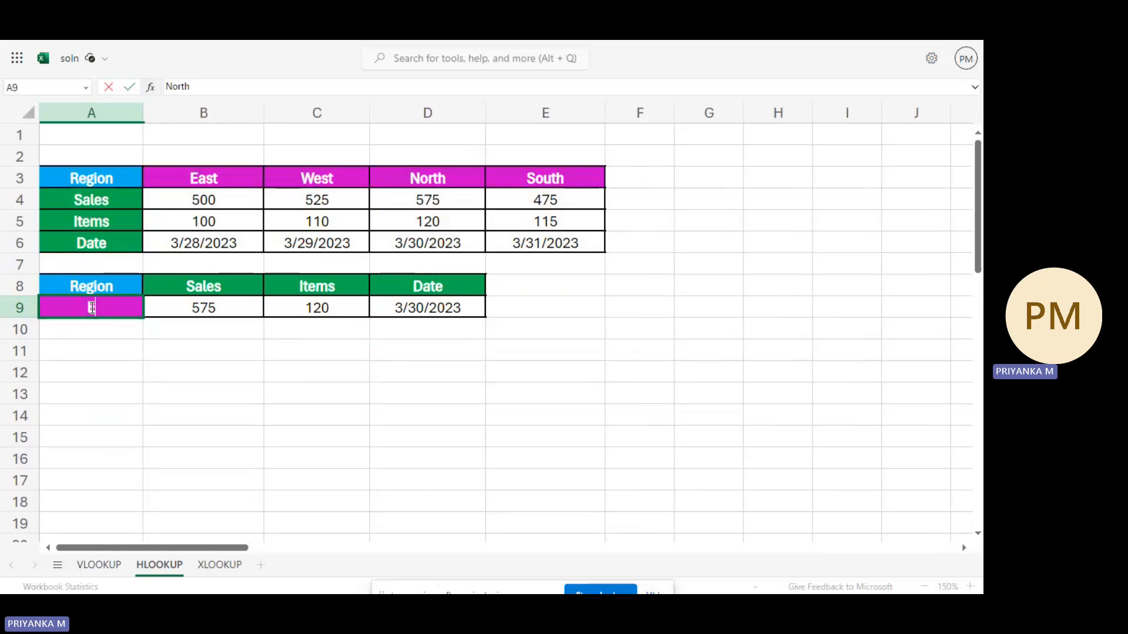
{"action": "type", "text": "East"}
{"action": "key", "text": "Return"}
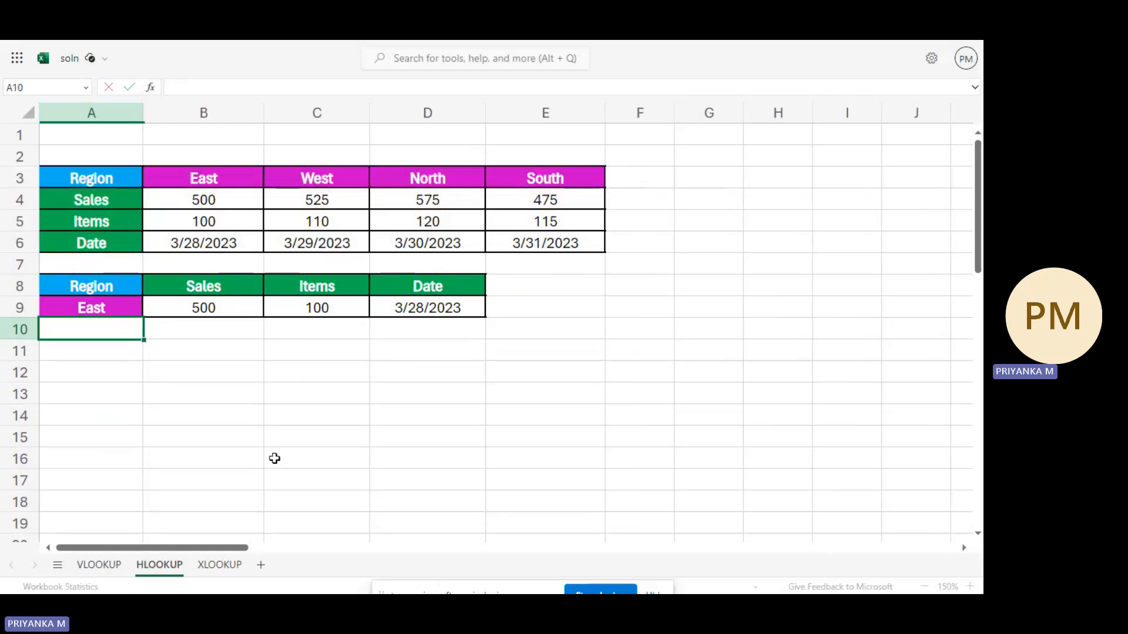
Enter the note "vlookup" in C12 and "column" beside it in D12
{"action": "left_click", "coordinate": [314, 364]}
{"action": "type", "text": "v"}
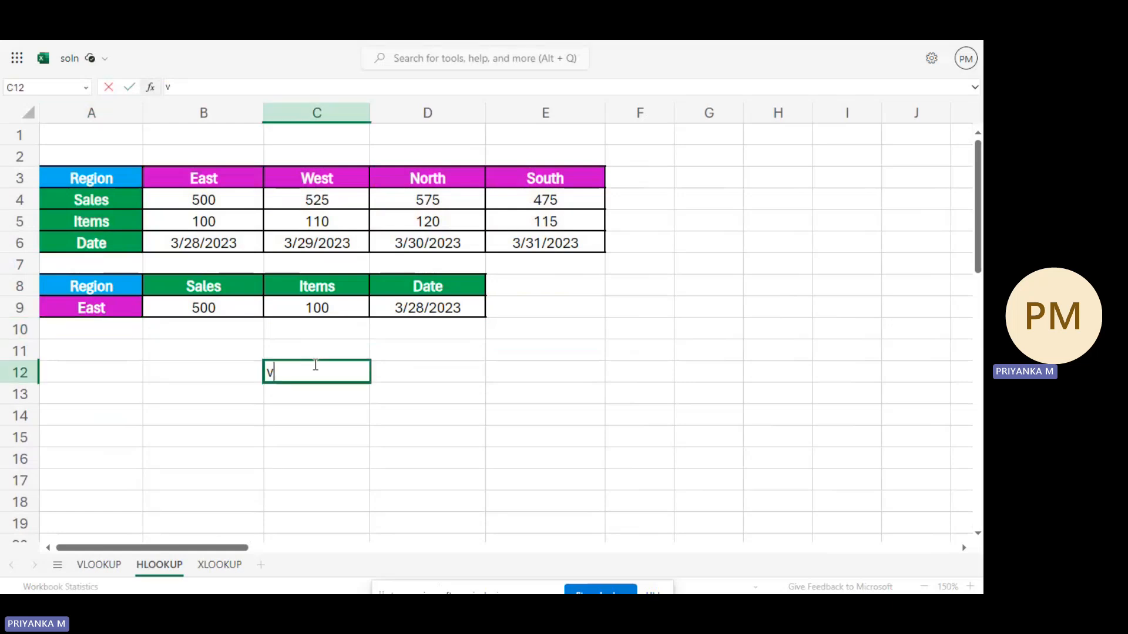
{"action": "type", "text": "lookuo"}
{"action": "key", "text": "BackSpace"}
{"action": "type", "text": "p"}
{"action": "key", "text": "Tab"}
{"action": "type", "text": "colum"}
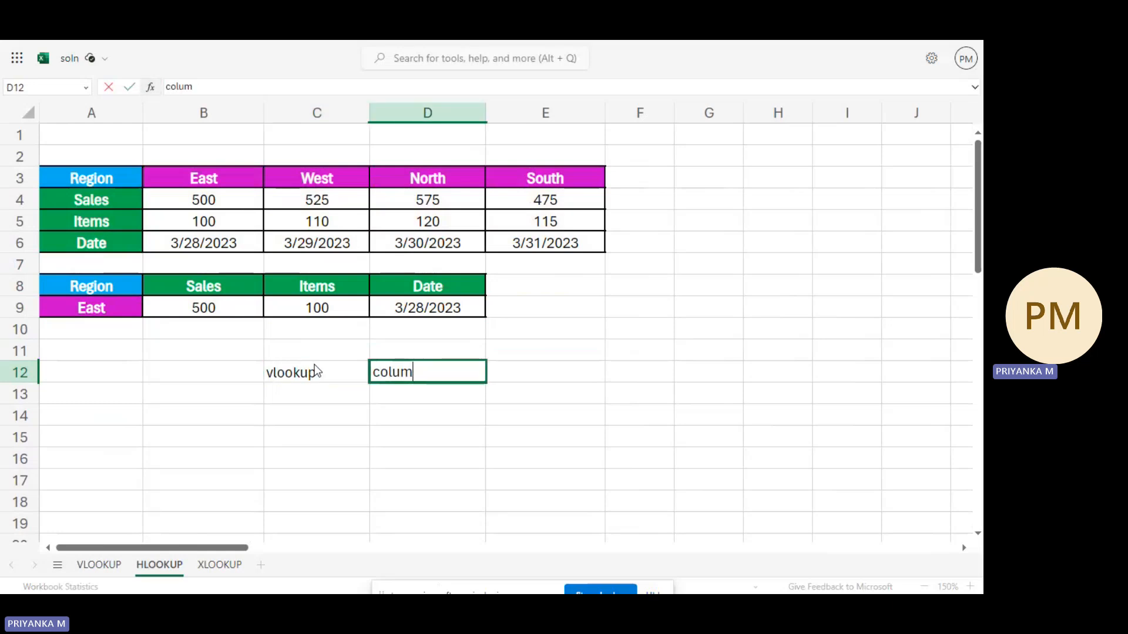
{"action": "type", "text": "n"}
{"action": "key", "text": "Return"}
Enter the note "hlookup" in C13 and "row" beside it in D13
{"action": "left_click", "coordinate": [302, 401]}
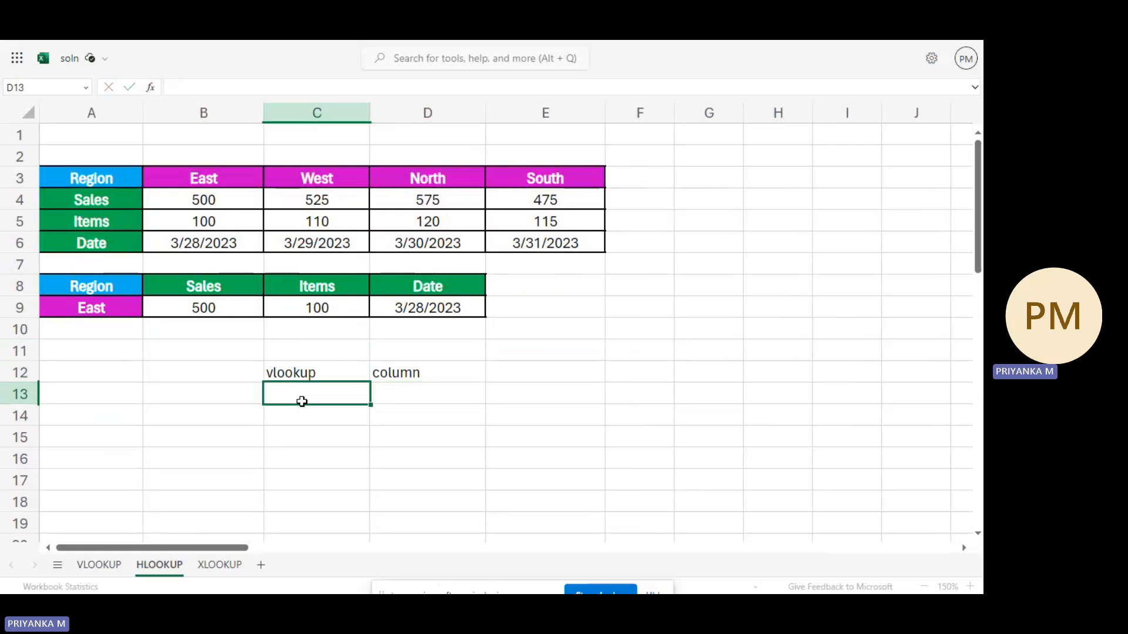
{"action": "type", "text": "hloo"}
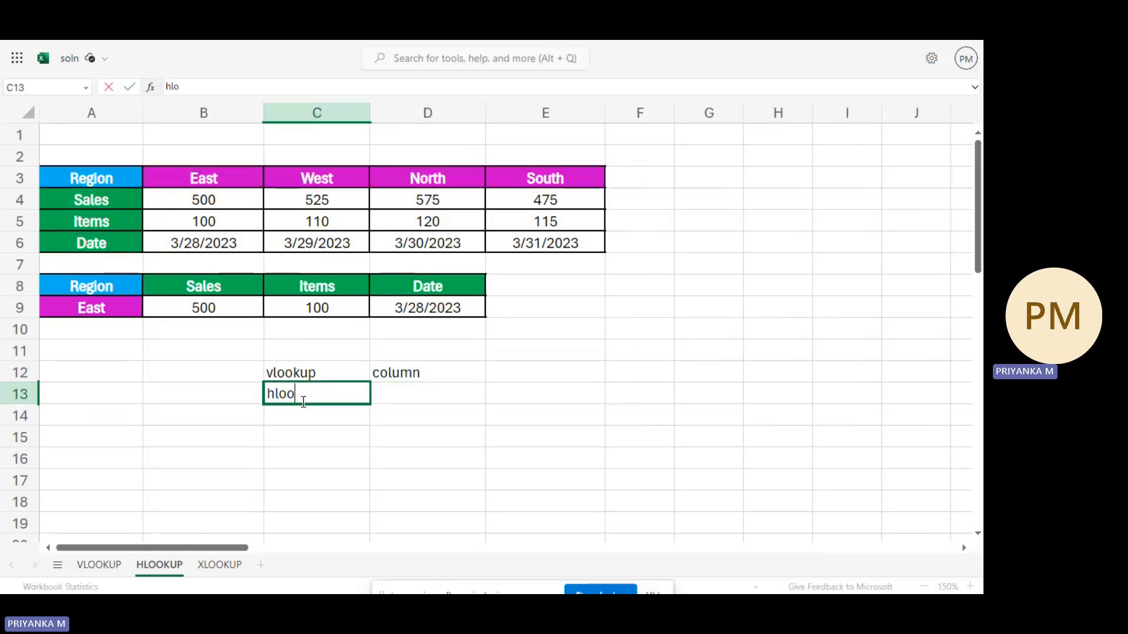
{"action": "type", "text": "kup"}
{"action": "left_click", "coordinate": [403, 385]}
{"action": "type", "text": "row"}
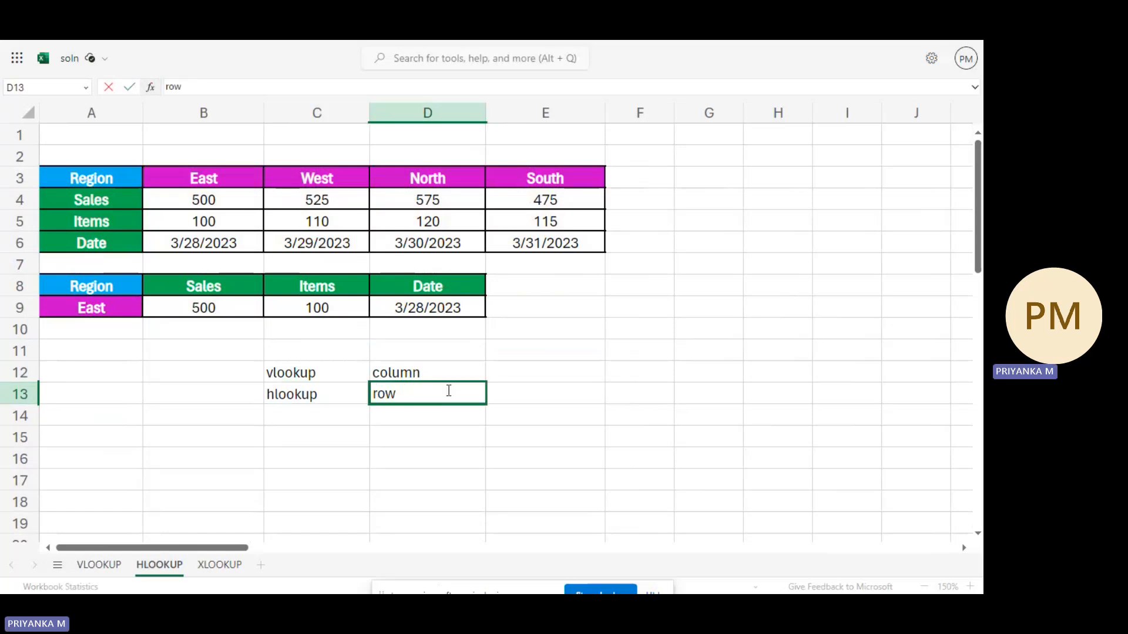
{"action": "left_click", "coordinate": [386, 458]}
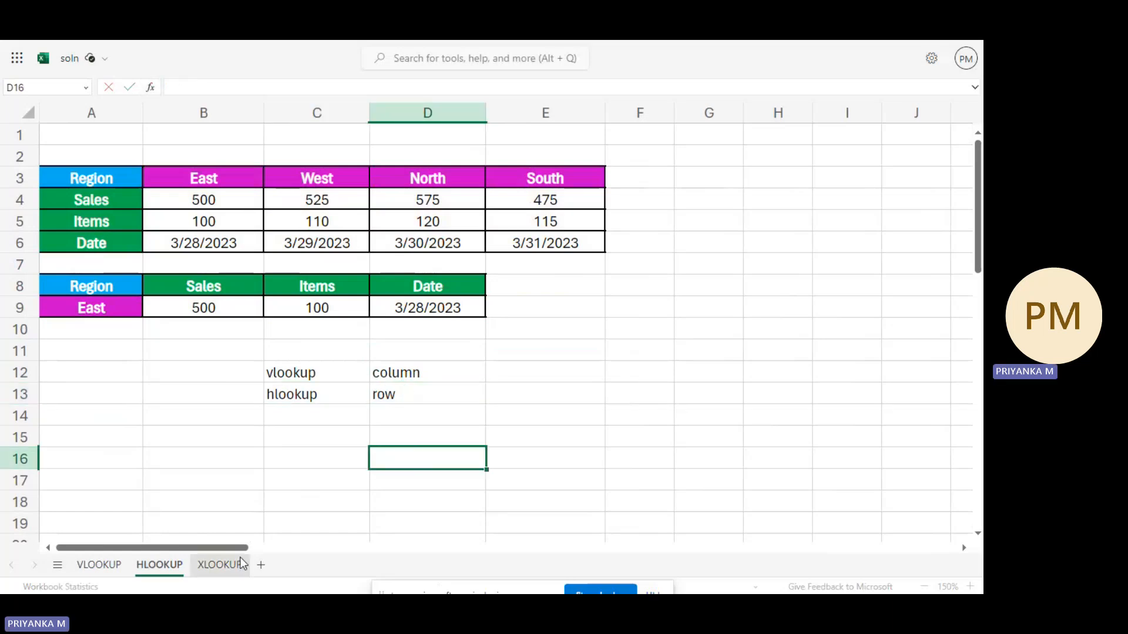
Compare the XLOOKUP sheet's layout with the HLOOKUP formula in C9 and the VLOOKUP formula in I5 on their own sheets
{"action": "left_click", "coordinate": [220, 564]}
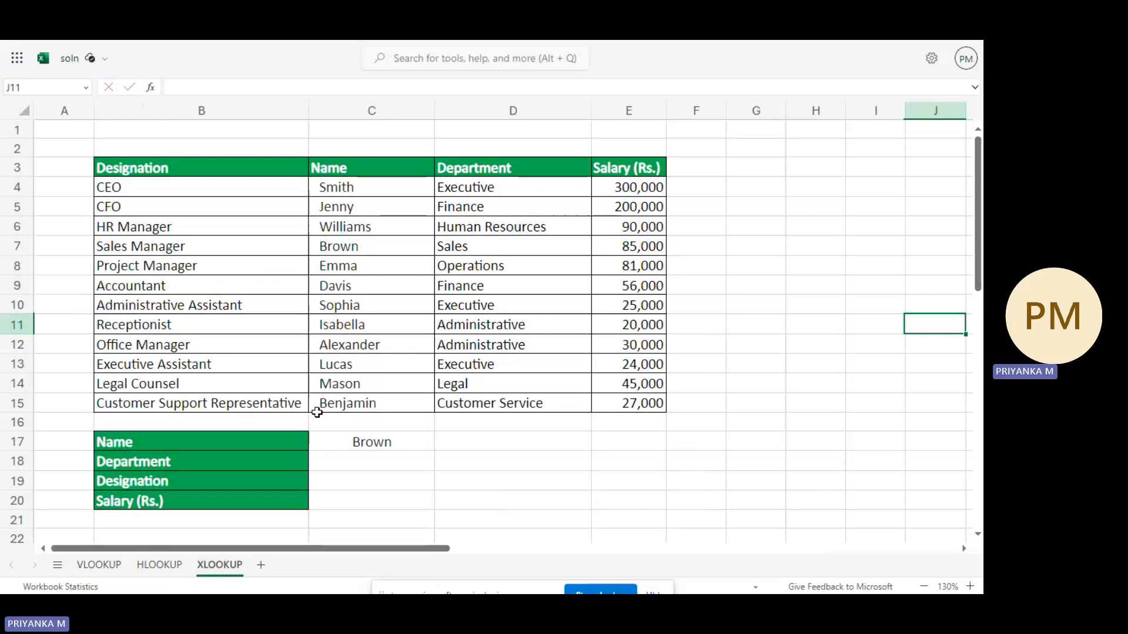
{"action": "double_click", "coordinate": [176, 557]}
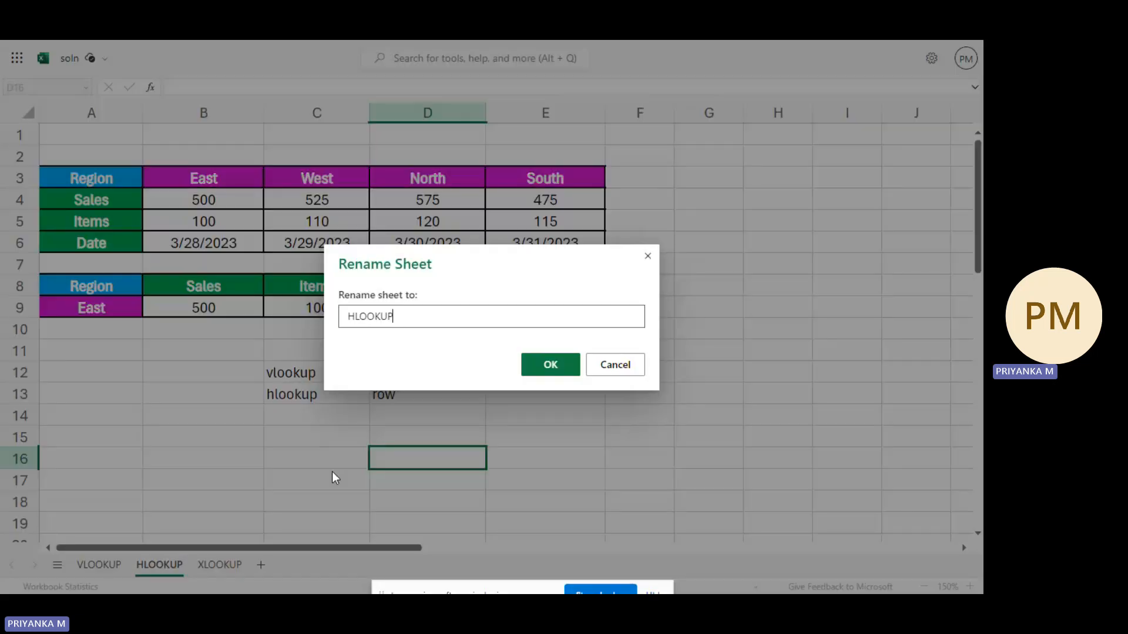
{"action": "left_click", "coordinate": [627, 365]}
{"action": "left_click", "coordinate": [352, 304]}
{"action": "double_click", "coordinate": [351, 304]}
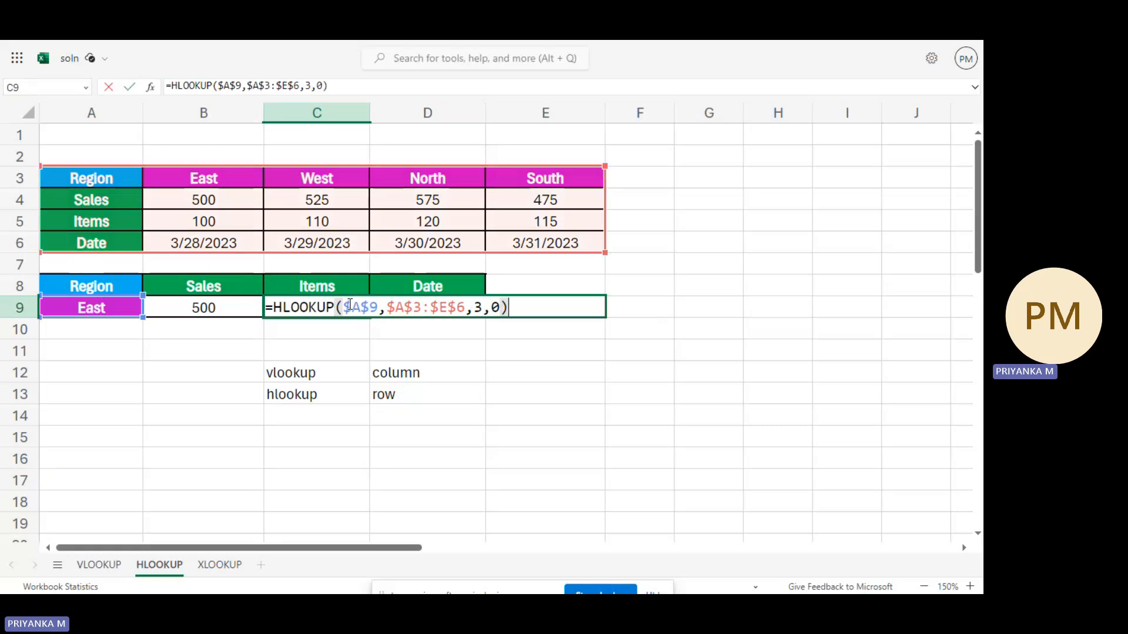
{"action": "left_click", "coordinate": [222, 565]}
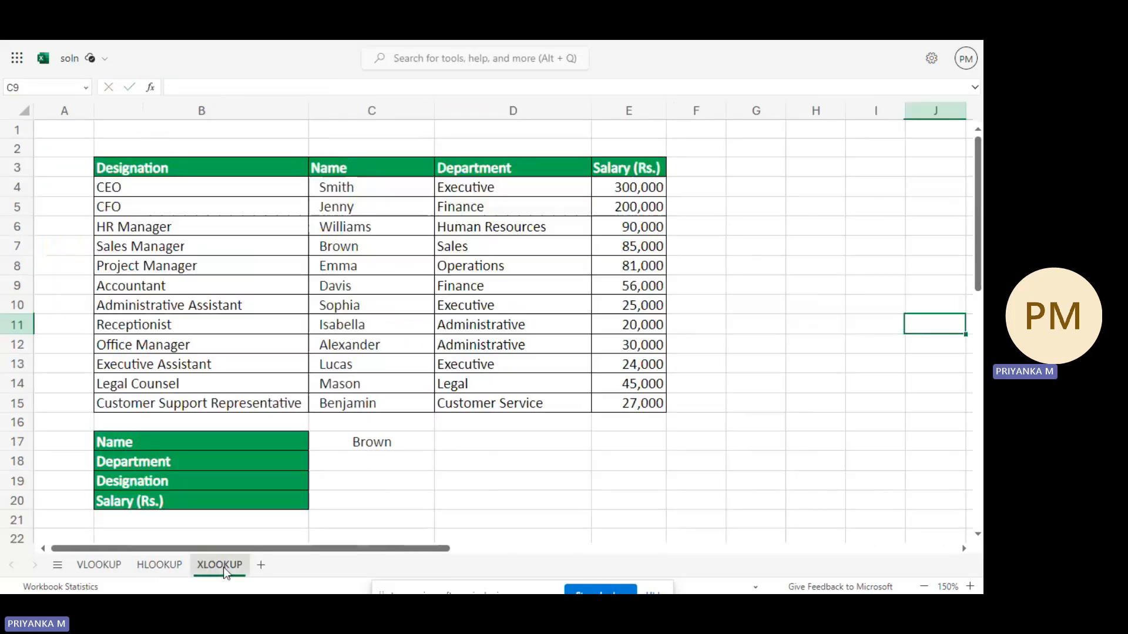
{"action": "left_click", "coordinate": [106, 565]}
{"action": "left_click", "coordinate": [723, 214]}
{"action": "double_click", "coordinate": [723, 213]}
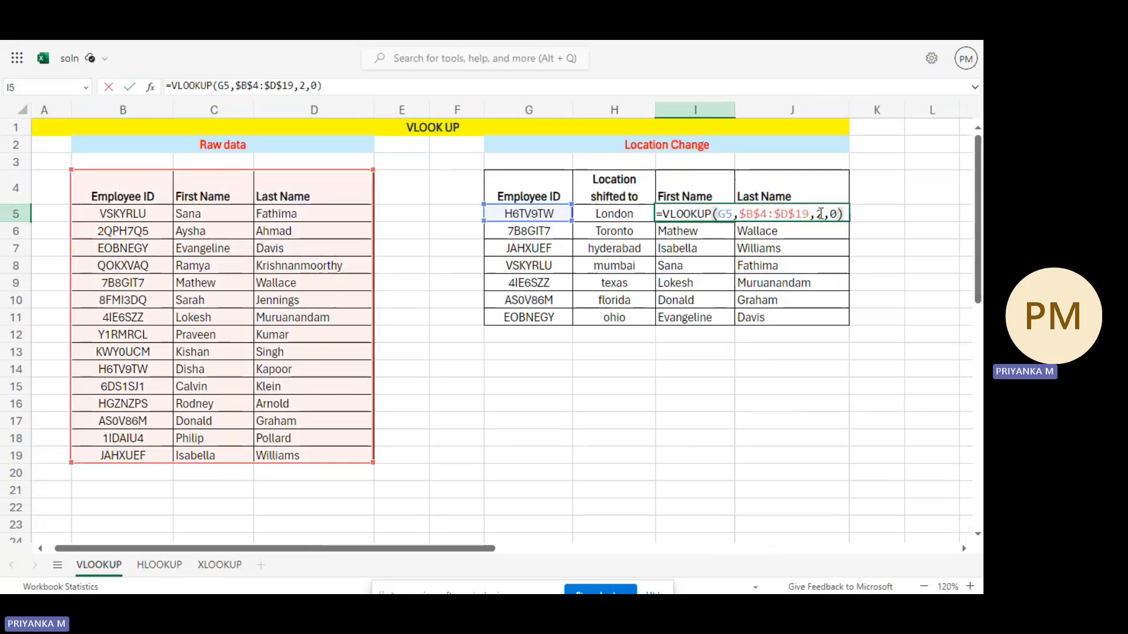
On the XLOOKUP sheet, start an XLOOKUP formula in C18 for Department with C17 as the lookup value
{"action": "left_click", "coordinate": [220, 565]}
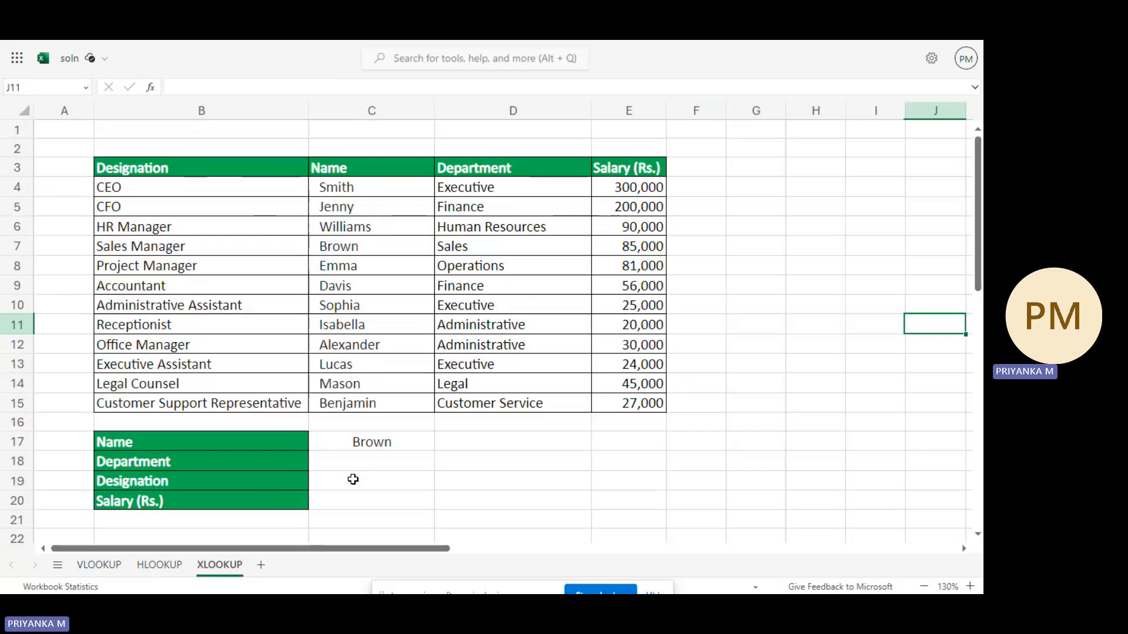
{"action": "left_click", "coordinate": [369, 461]}
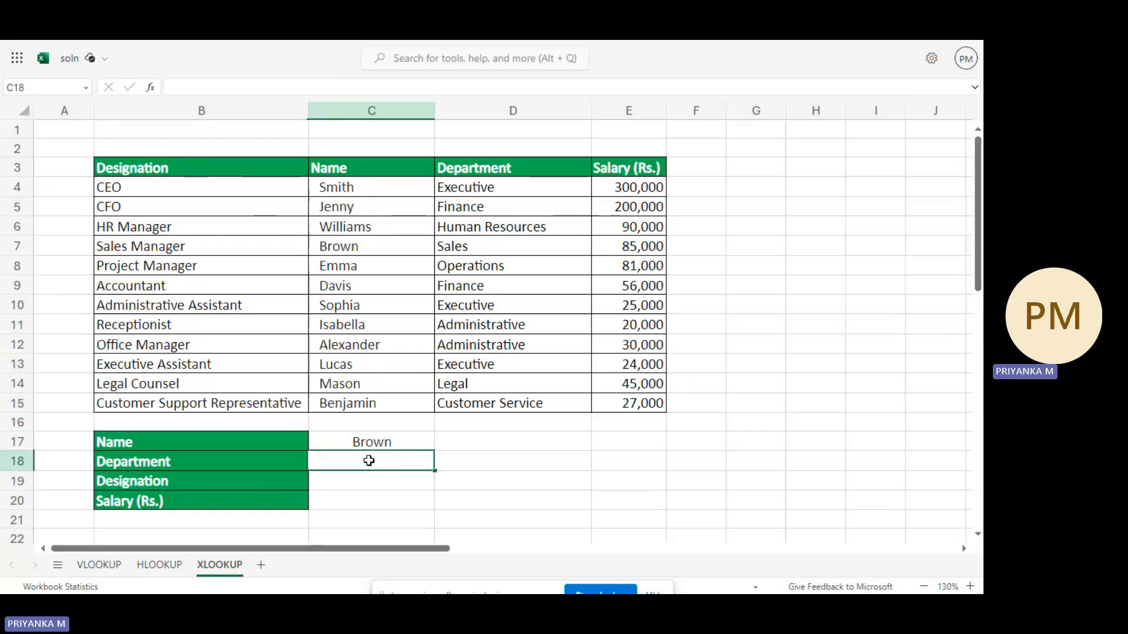
{"action": "type", "text": "=x"}
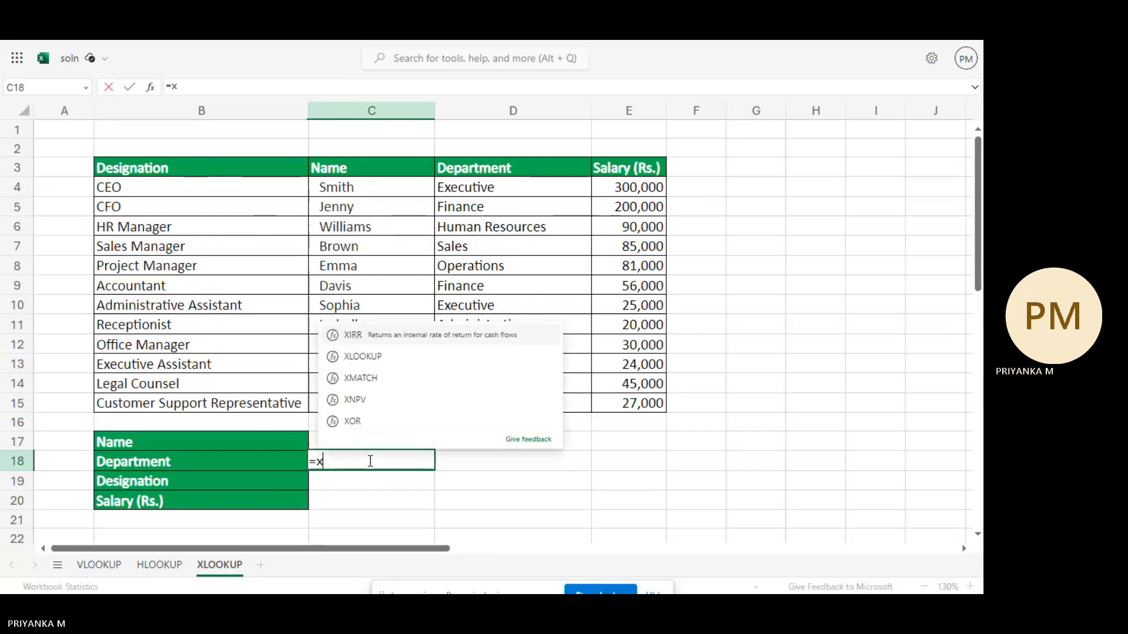
{"action": "type", "text": "loo"}
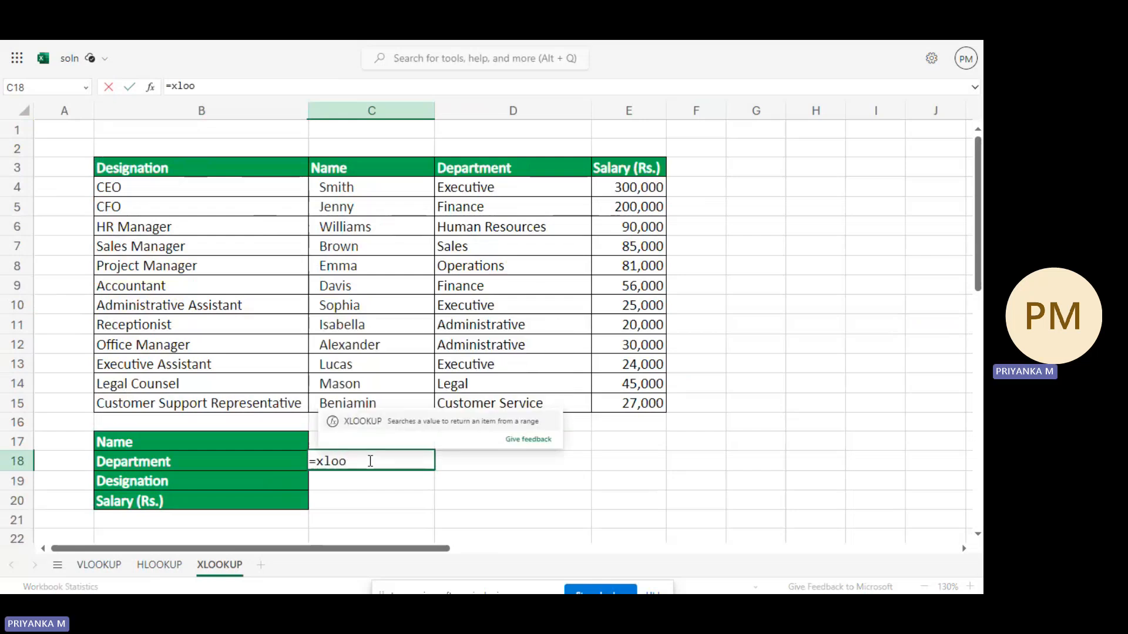
{"action": "left_click", "coordinate": [525, 427]}
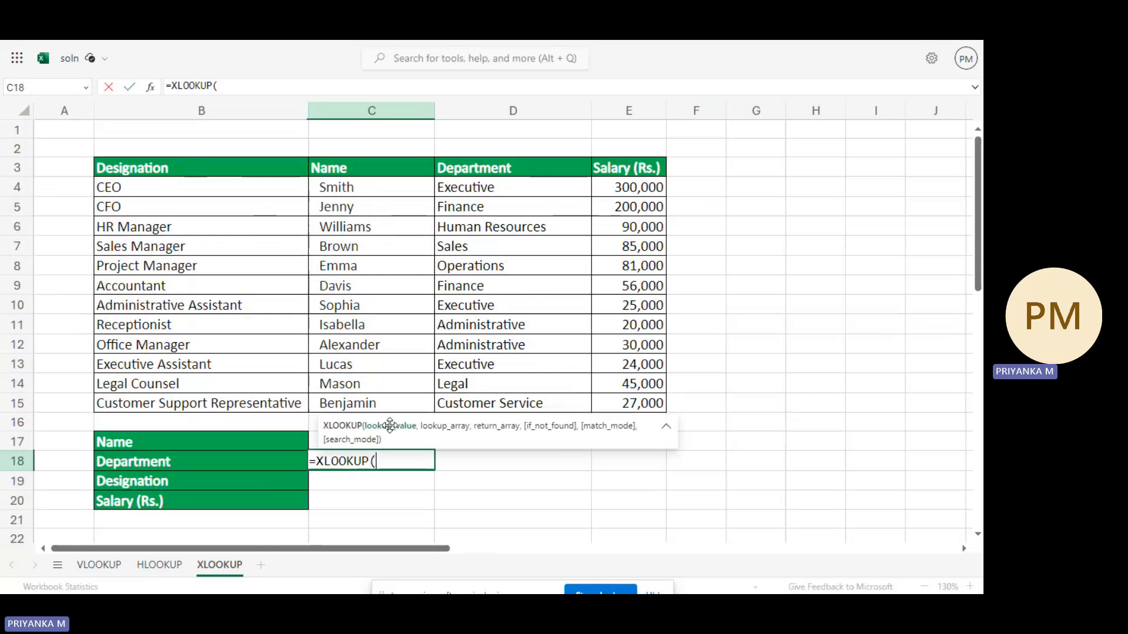
{"action": "left_click", "coordinate": [316, 440]}
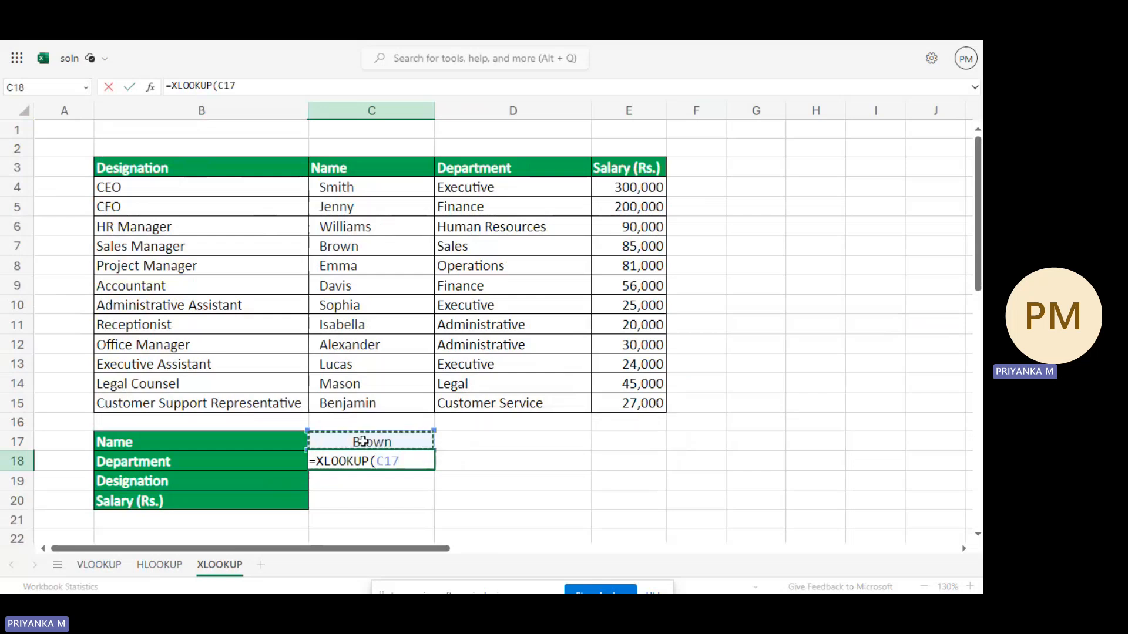
{"action": "type", "text": ","}
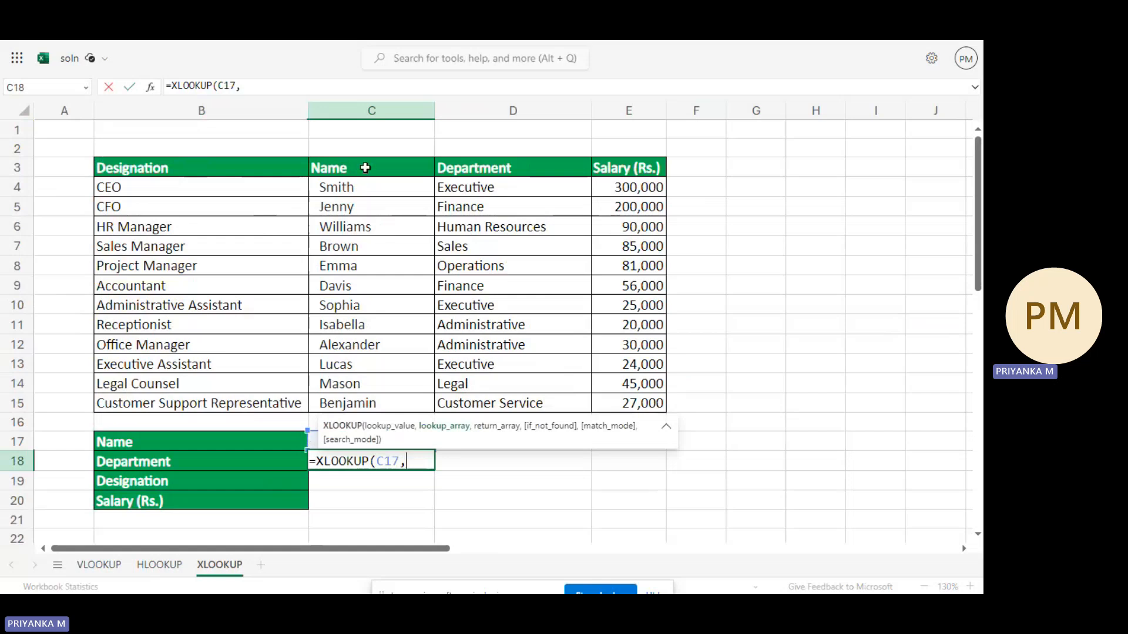
Add the Name column C3:C15 as lookup array and the Department column D3:D15 as return array
{"action": "left_click_drag", "start_coordinate": [365, 168], "coordinate": [334, 402]}
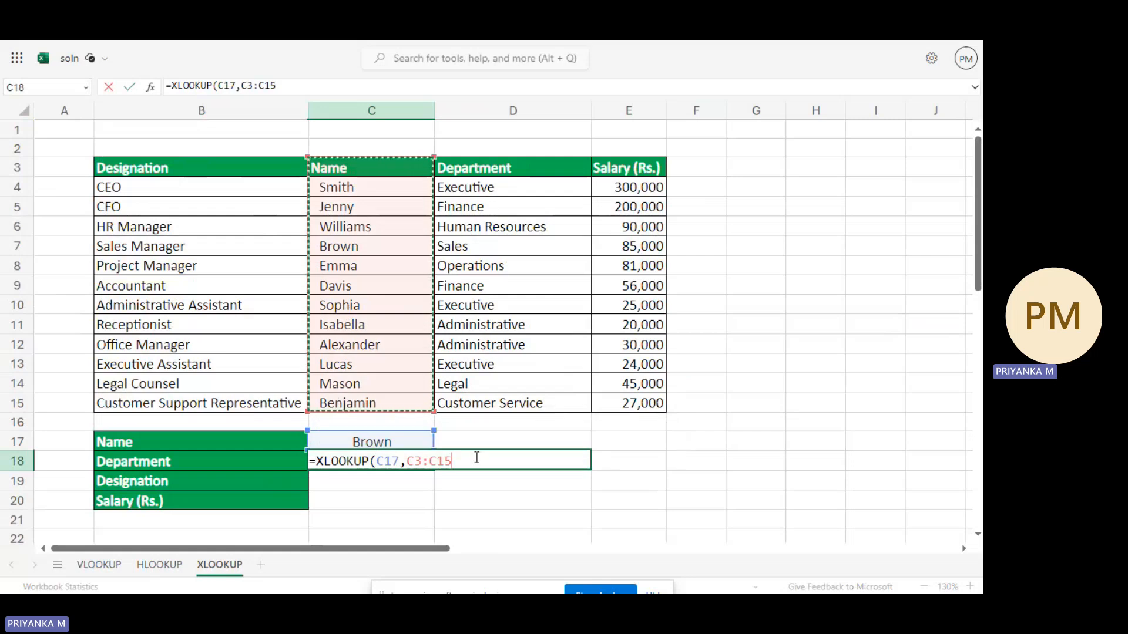
{"action": "type", "text": ","}
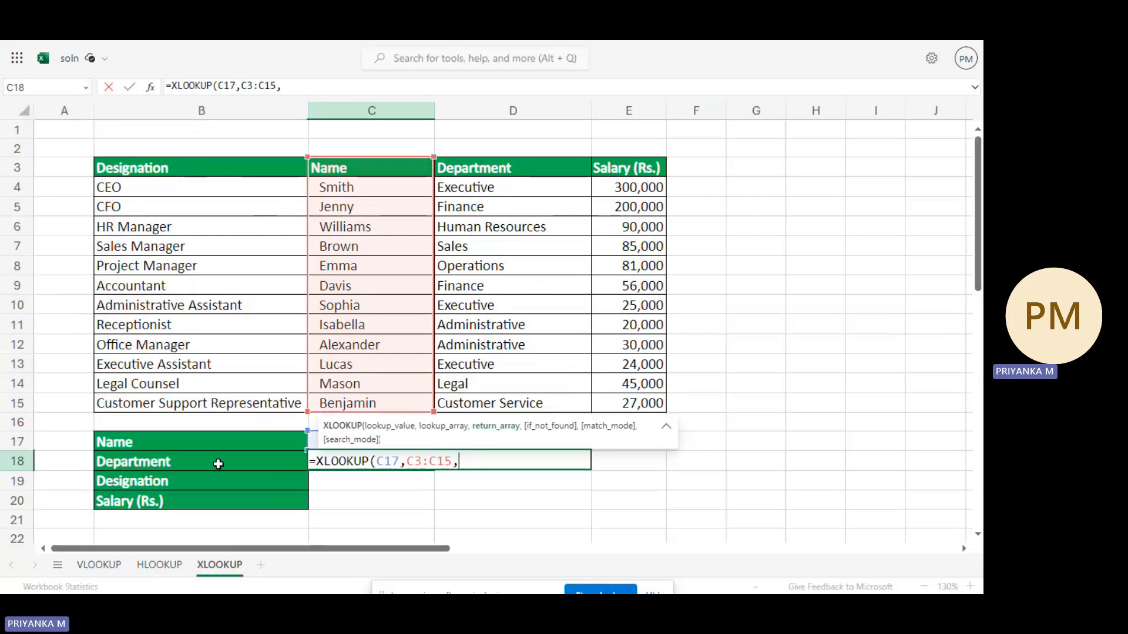
{"action": "left_click", "coordinate": [513, 168]}
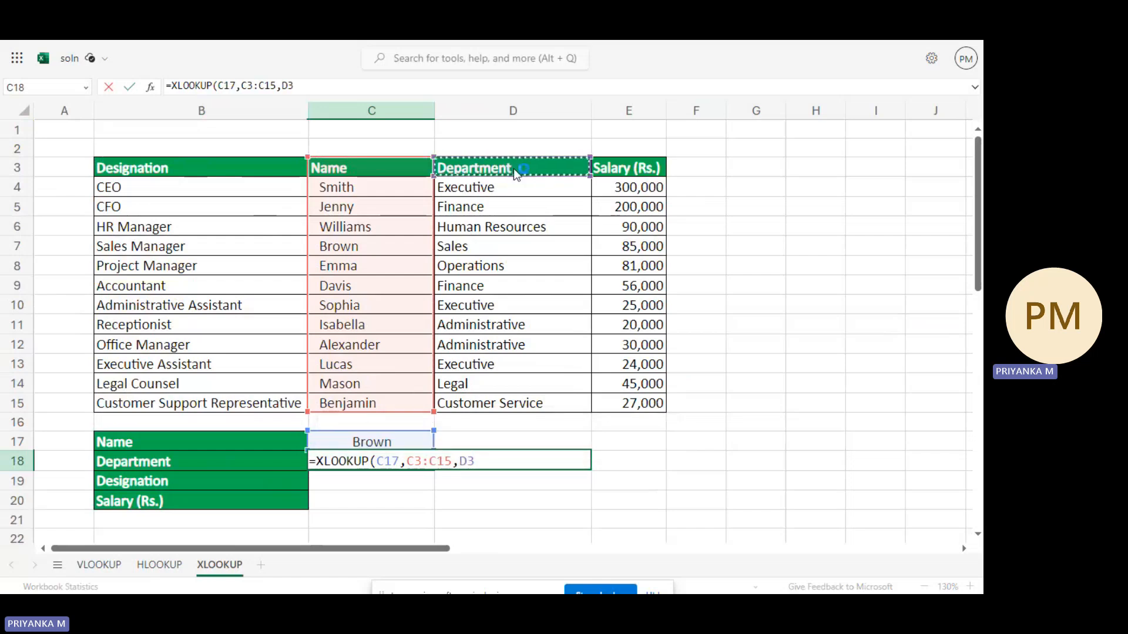
{"action": "key", "text": "ctrl+shift+Down"}
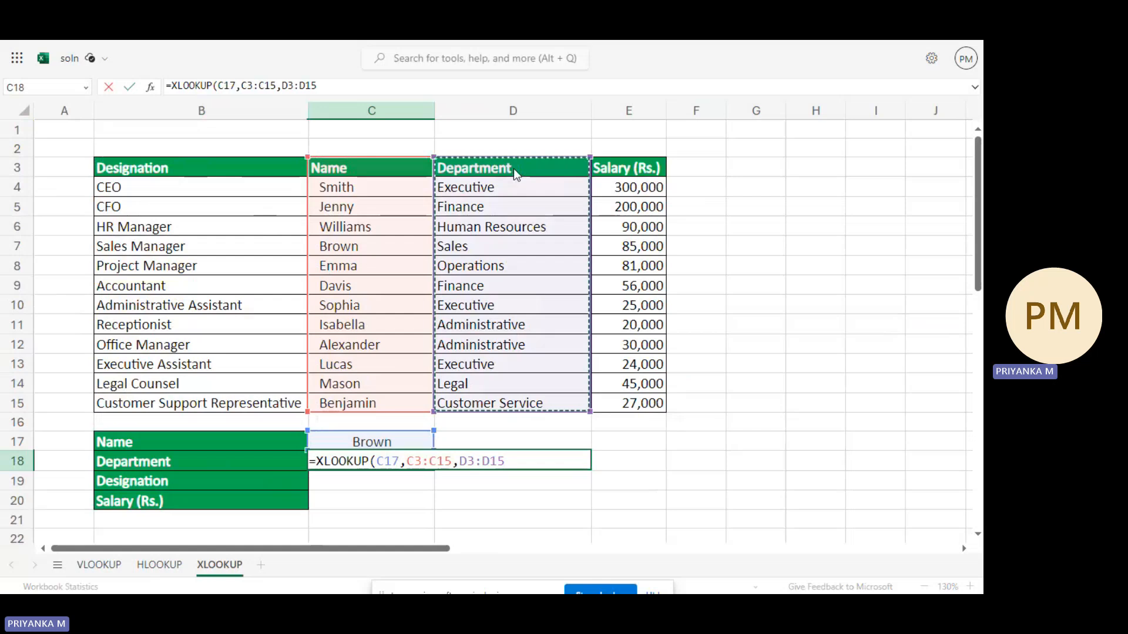
{"action": "type", "text": ","}
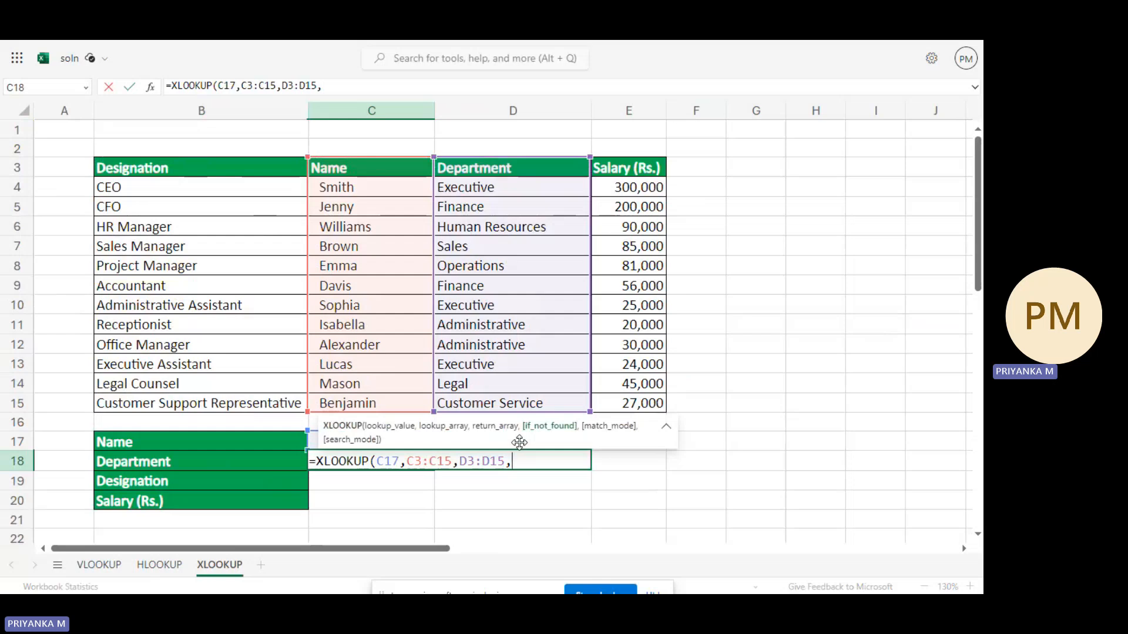
Set the XLOOKUP formula's if_not_found argument to "not found"
{"action": "type", "text": "\"not availb"}
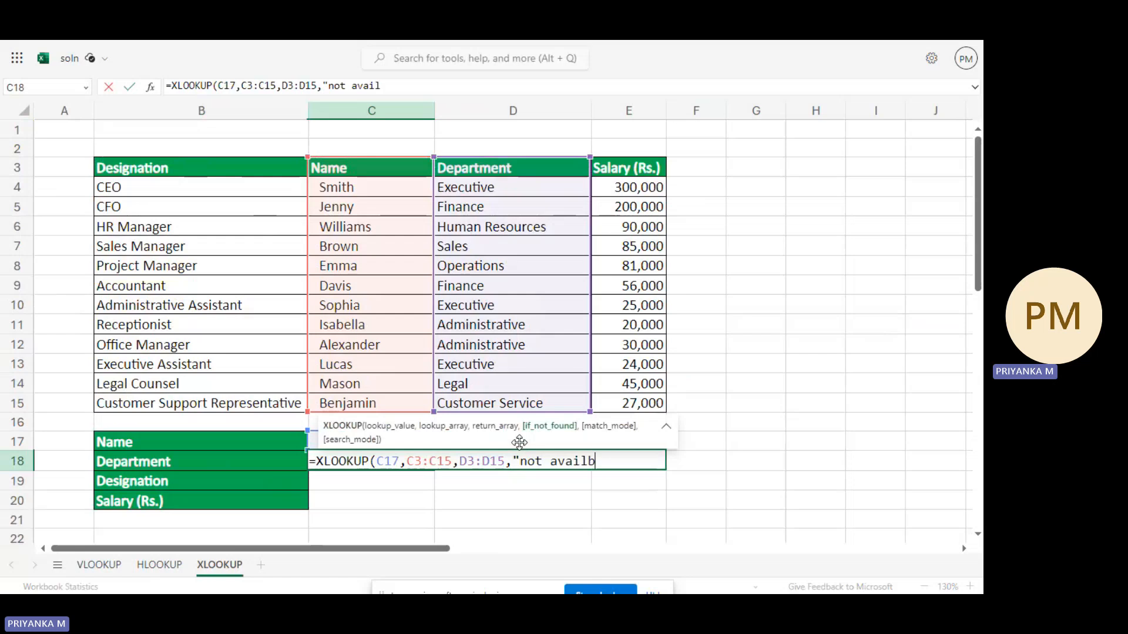
{"action": "type", "text": "ale"}
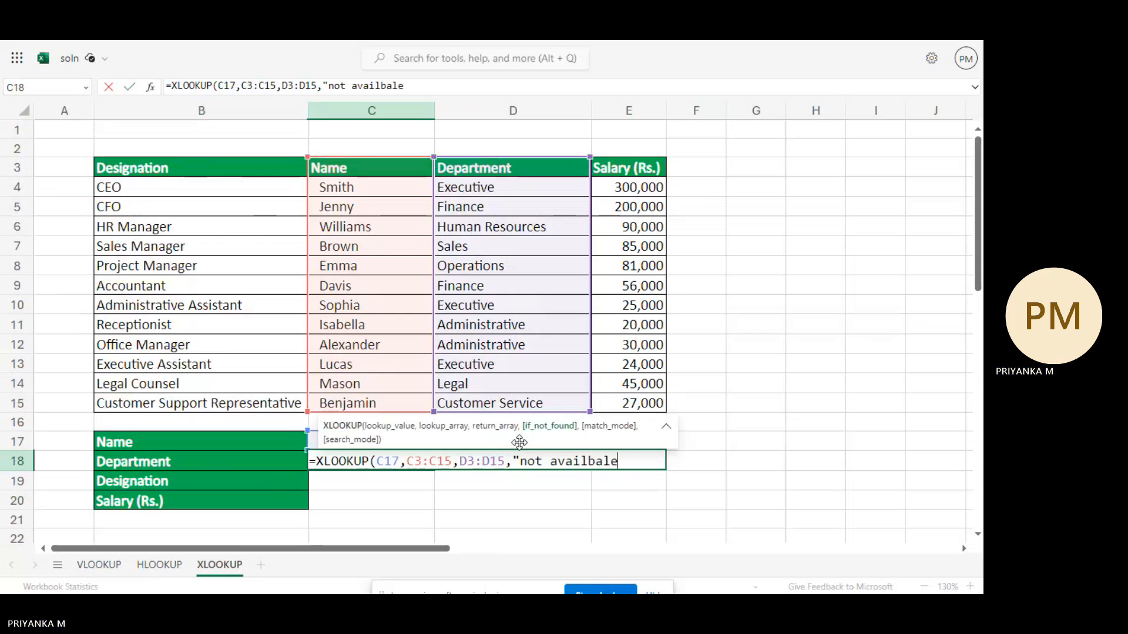
{"action": "key", "text": "BackSpace"}
{"action": "key", "text": "BackSpace"}
{"action": "key", "text": "BackSpace"}
{"action": "key", "text": "BackSpace"}
{"action": "key", "text": "BackSpace"}
{"action": "key", "text": "BackSpace"}
{"action": "key", "text": "BackSpace"}
{"action": "key", "text": "BackSpace"}
{"action": "key", "text": "BackSpace"}
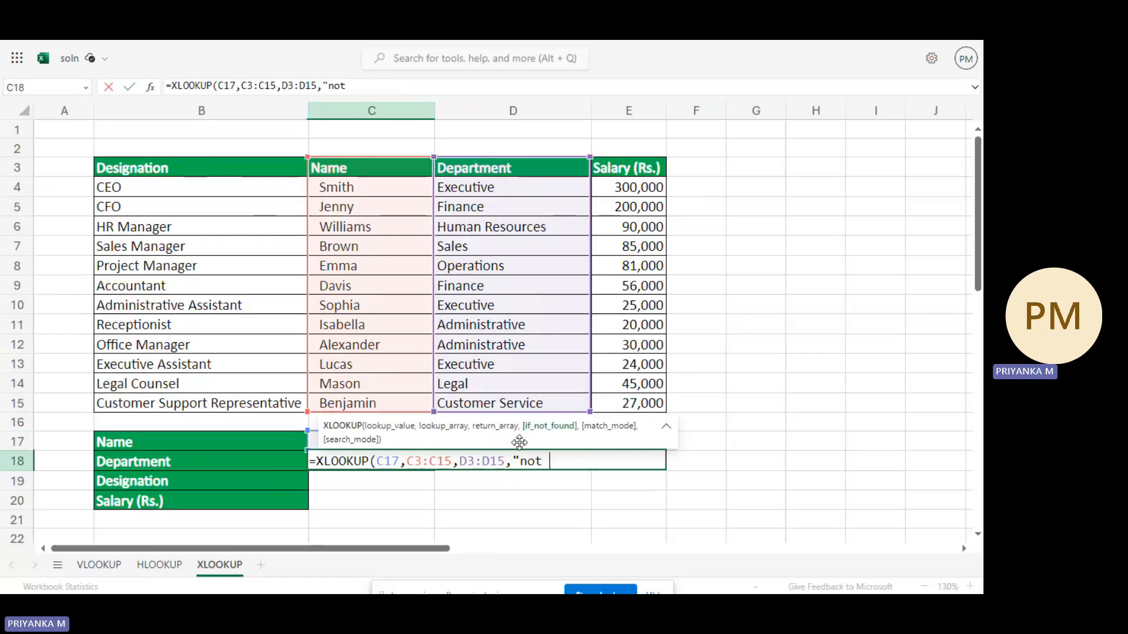
{"action": "type", "text": "found\","}
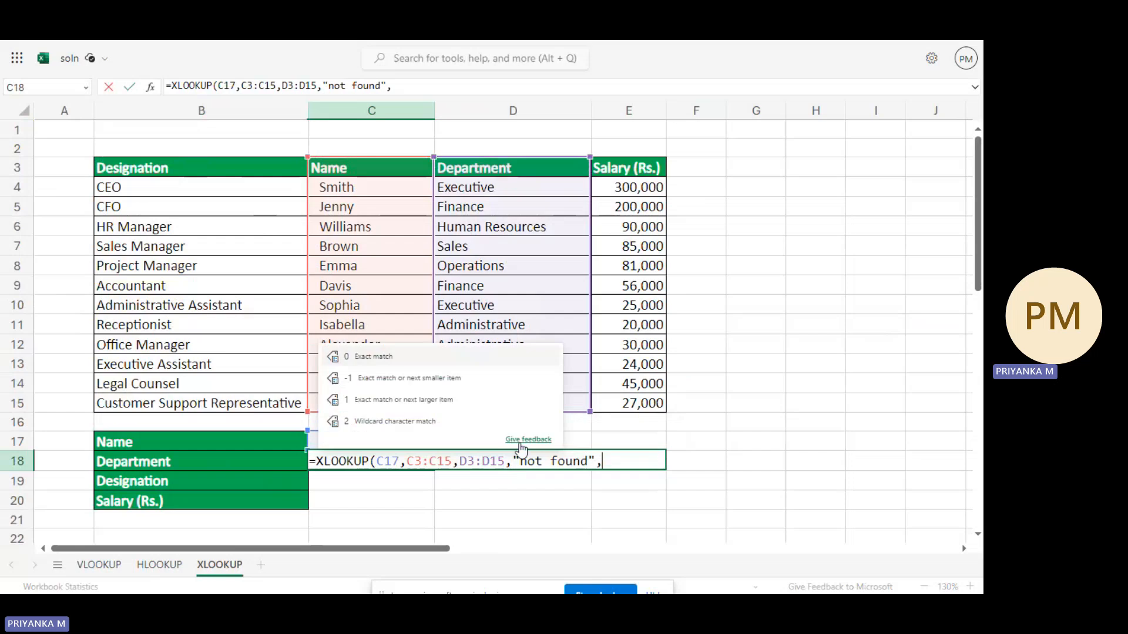
Try match mode 0 and search mode 1 in the C18 formula, and remove both optional arguments after "not found"
{"action": "type", "text": "0"}
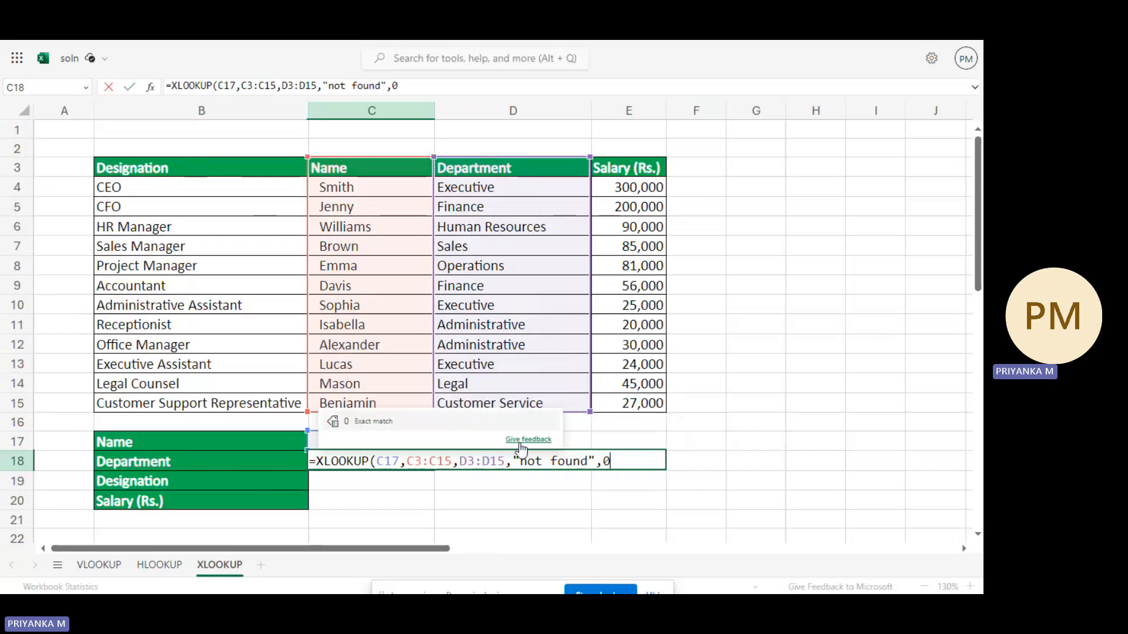
{"action": "type", "text": ","}
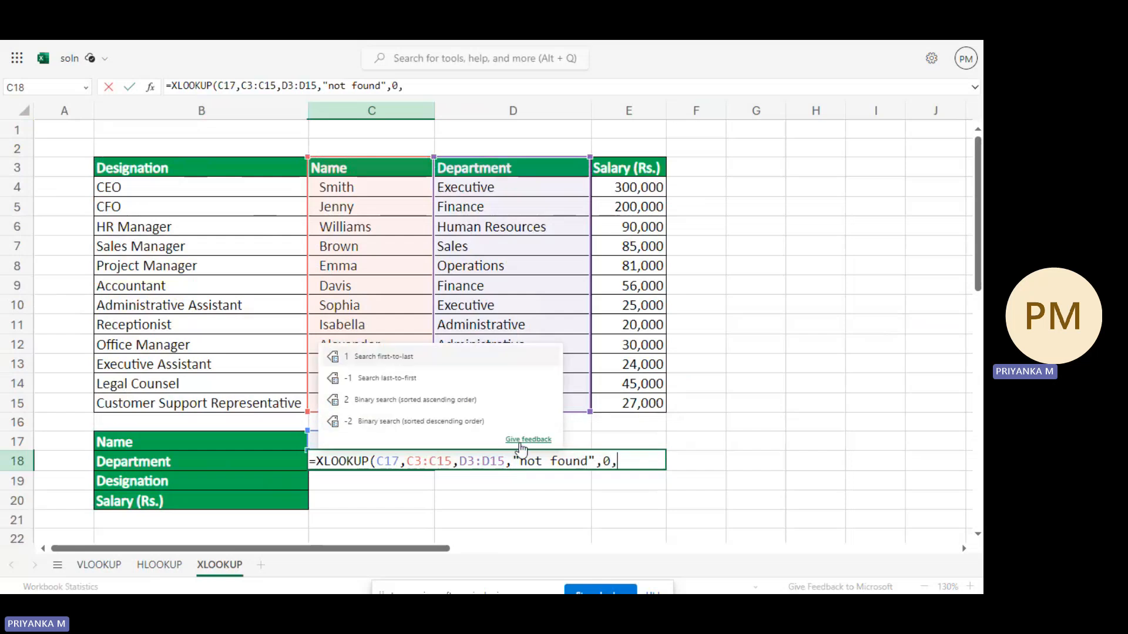
{"action": "type", "text": "1"}
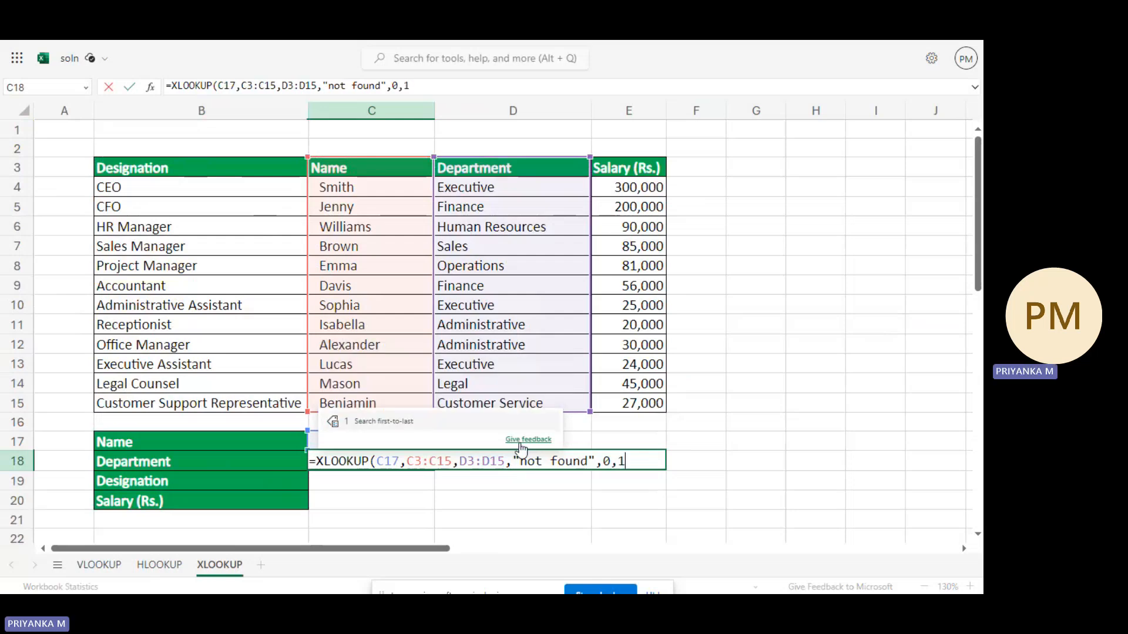
{"action": "key", "text": "BackSpace"}
{"action": "key", "text": "BackSpace"}
{"action": "key", "text": "BackSpace"}
{"action": "key", "text": "BackSpace"}
{"action": "key", "text": "BackSpace"}
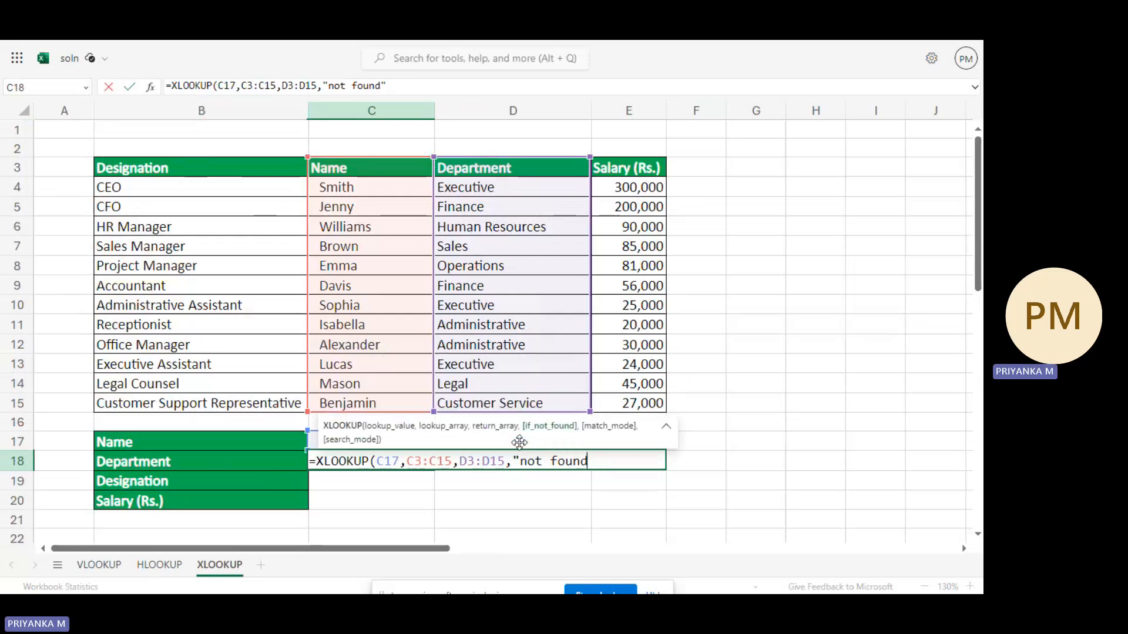
{"action": "type", "text": "\""}
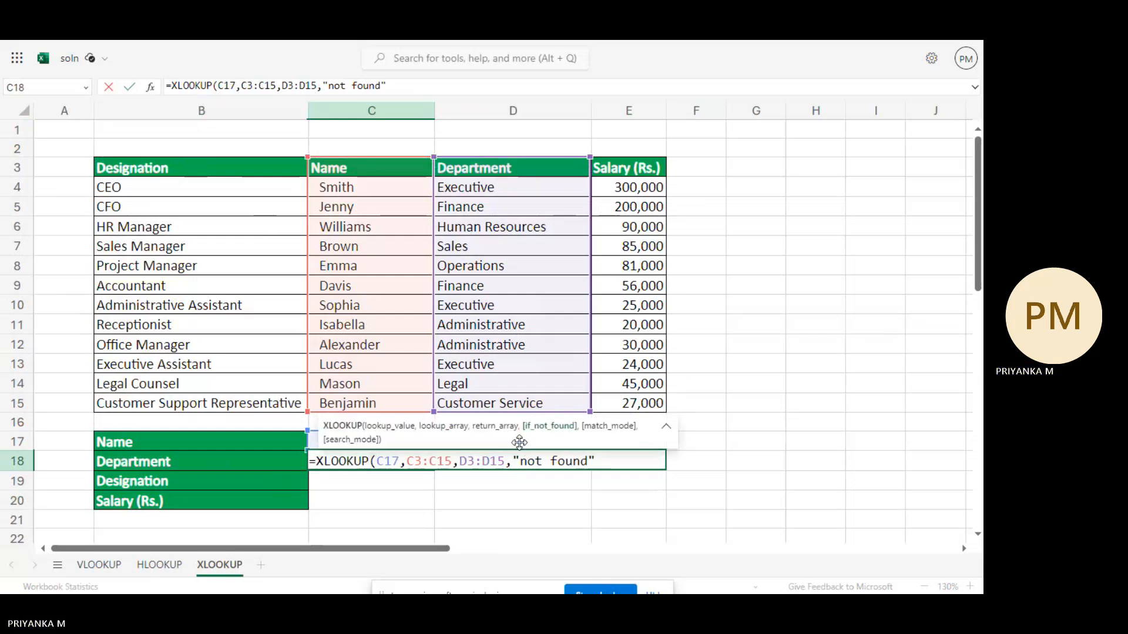
Complete the C18 XLOOKUP formula with match mode 0 for exact match and check the returned department against the table
{"action": "type", "text": ","}
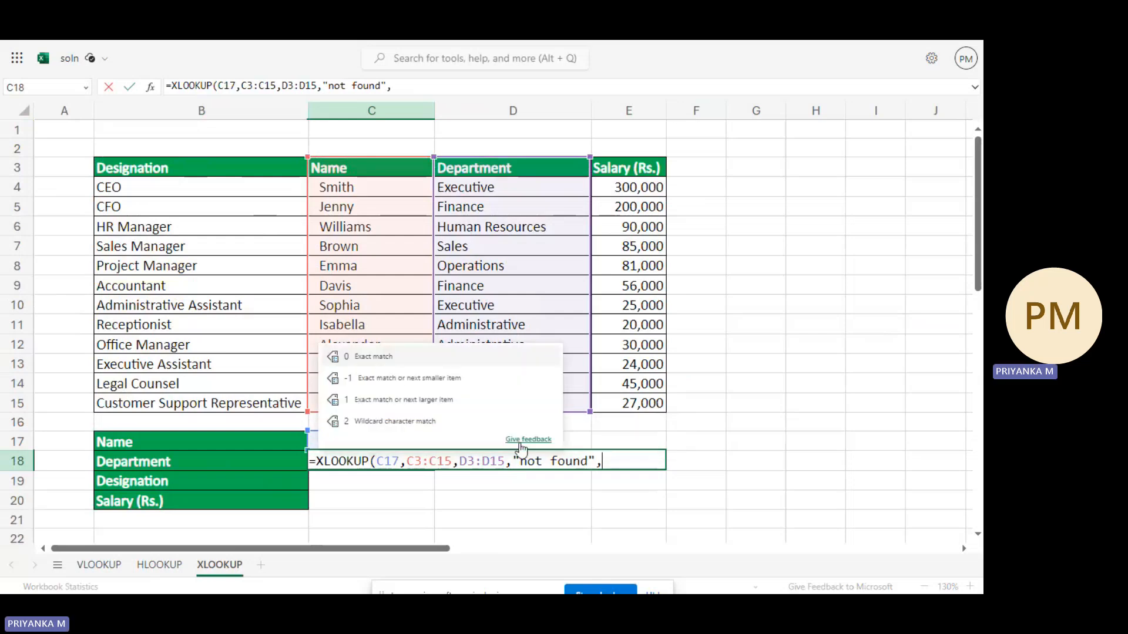
{"action": "type", "text": "0"}
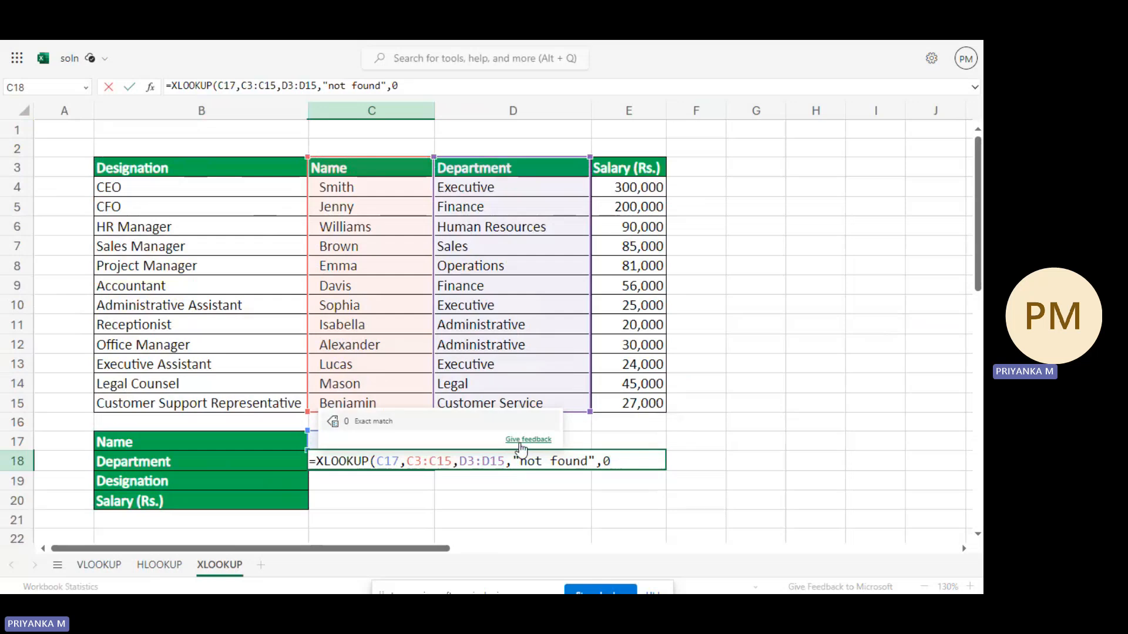
{"action": "type", "text": ")"}
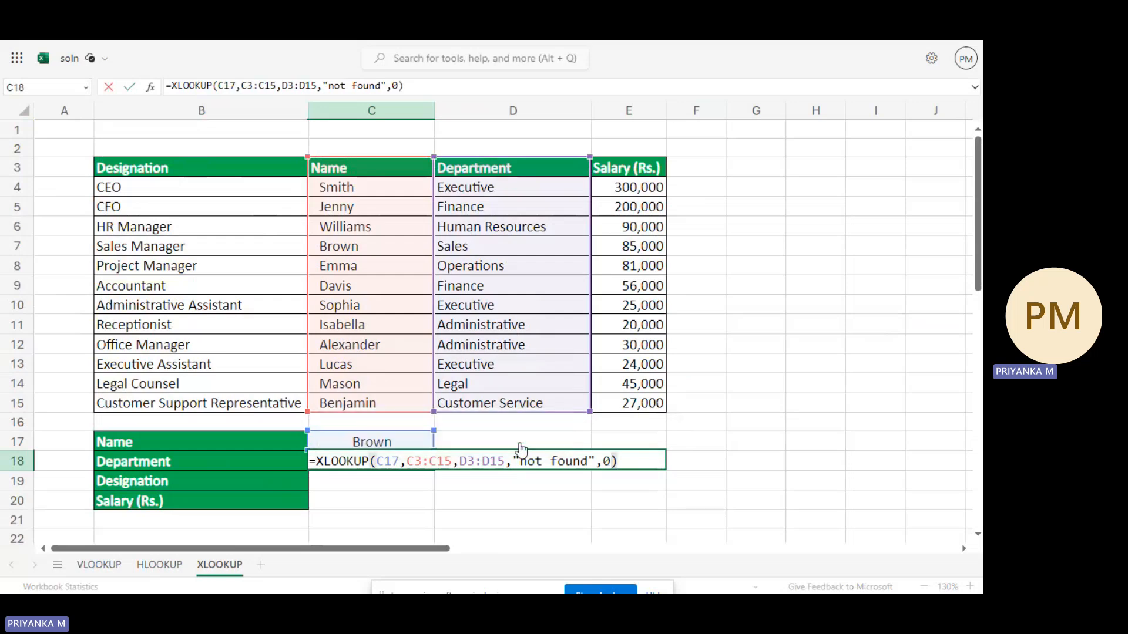
{"action": "key", "text": "Return"}
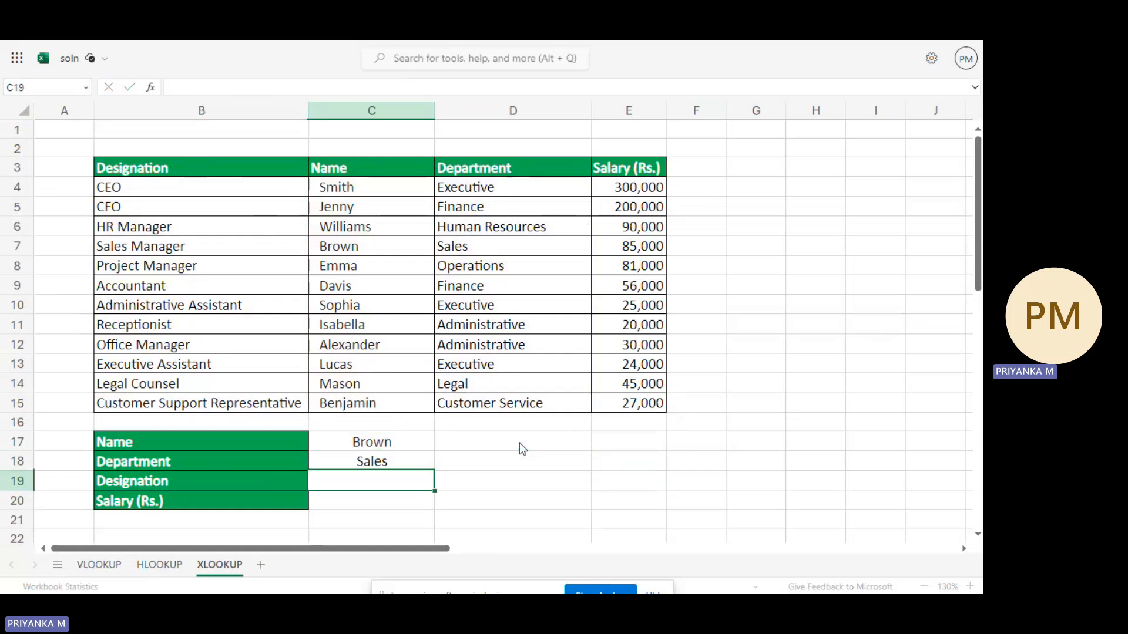
{"action": "left_click", "coordinate": [390, 463]}
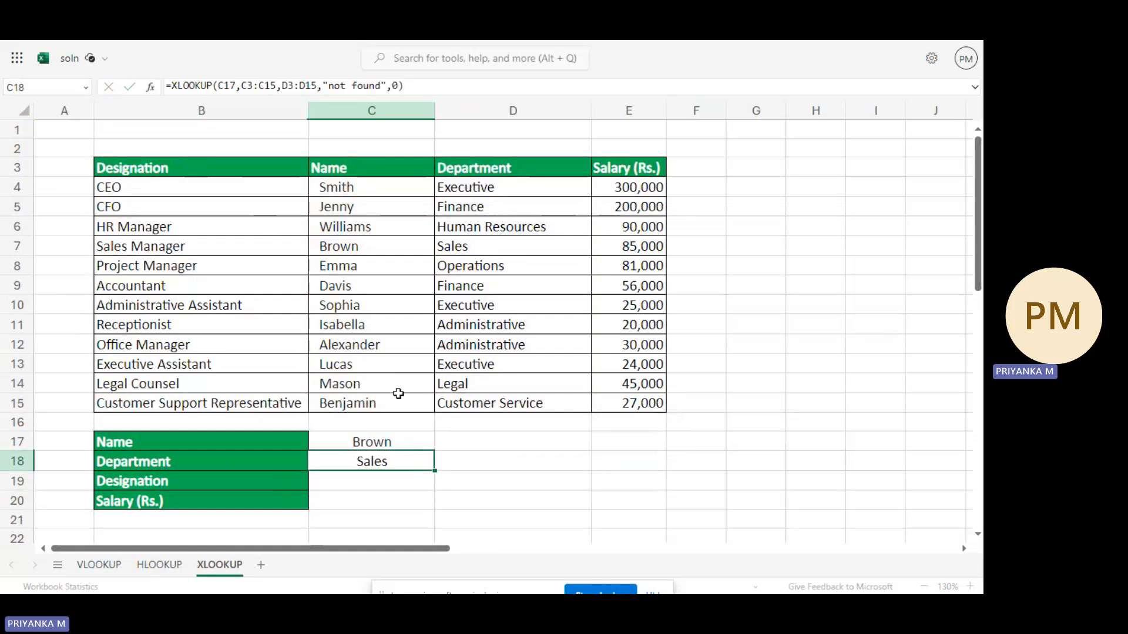
{"action": "left_click", "coordinate": [362, 248]}
{"action": "left_click", "coordinate": [453, 251]}
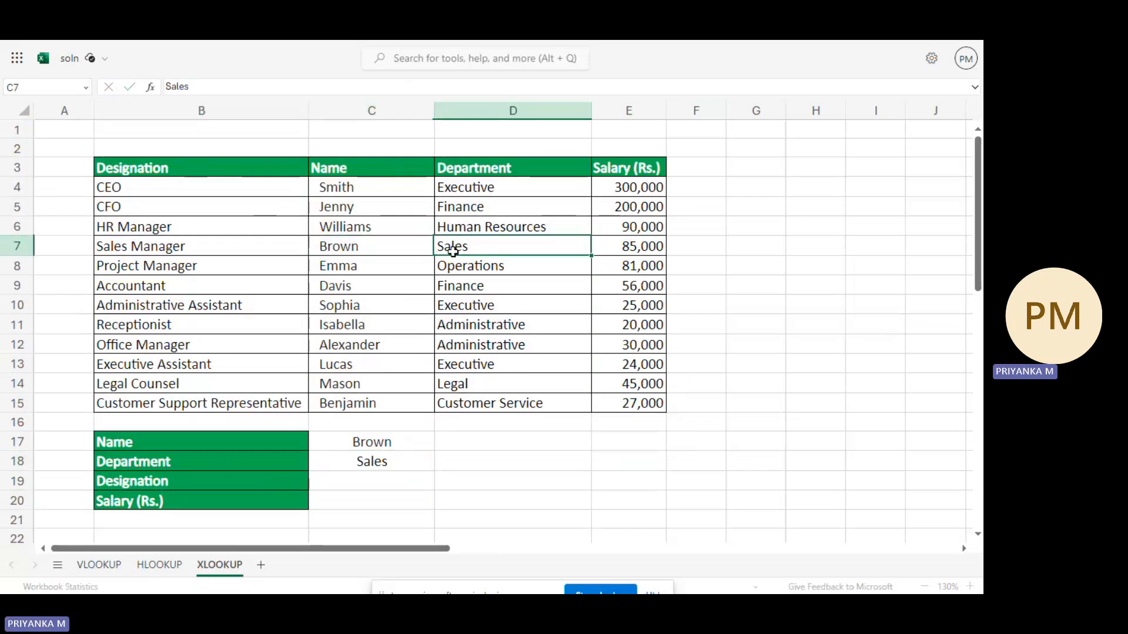
{"action": "left_click", "coordinate": [363, 462]}
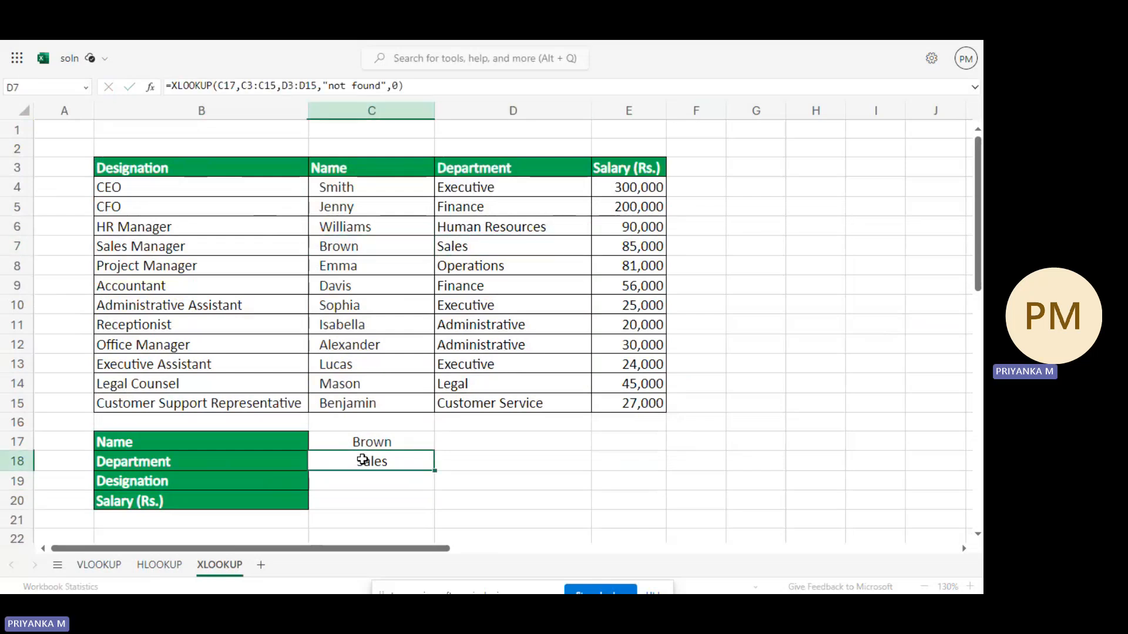
Start an XLOOKUP formula in C19 for Designation with C17 as the lookup value
{"action": "left_click", "coordinate": [343, 478]}
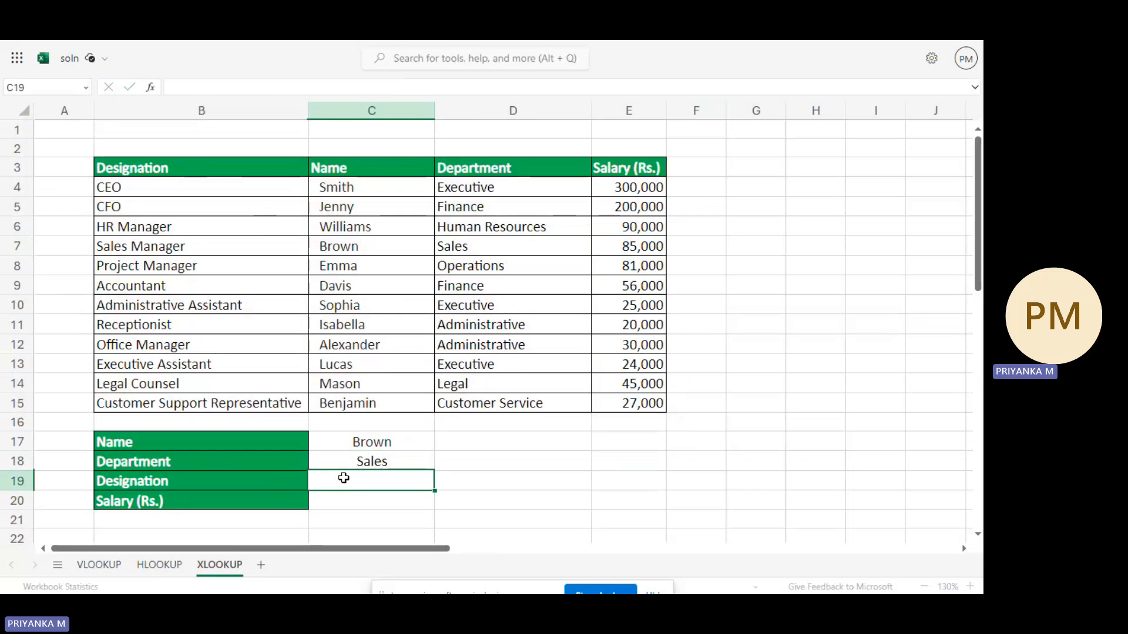
{"action": "type", "text": "=xloo"}
{"action": "key", "text": "Tab"}
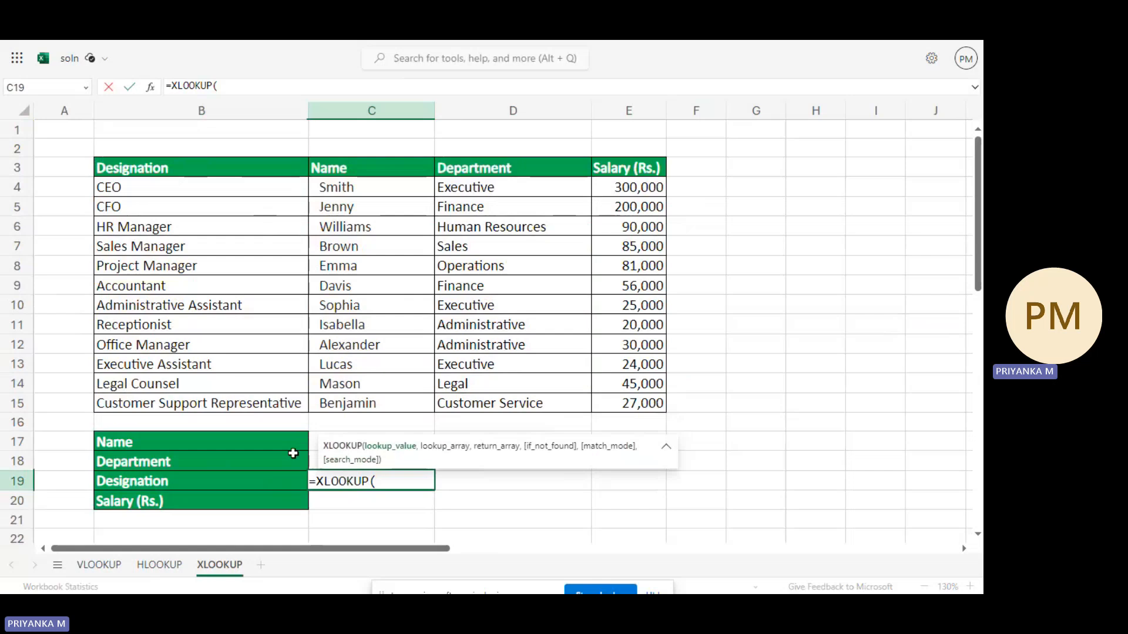
{"action": "left_click", "coordinate": [314, 445]}
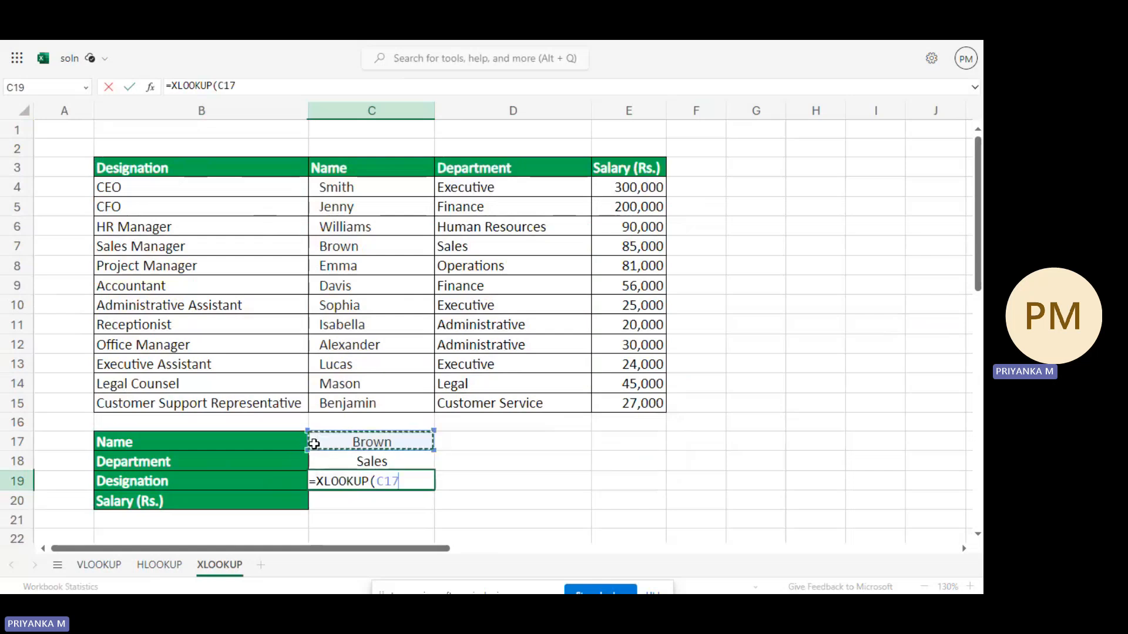
{"action": "type", "text": ","}
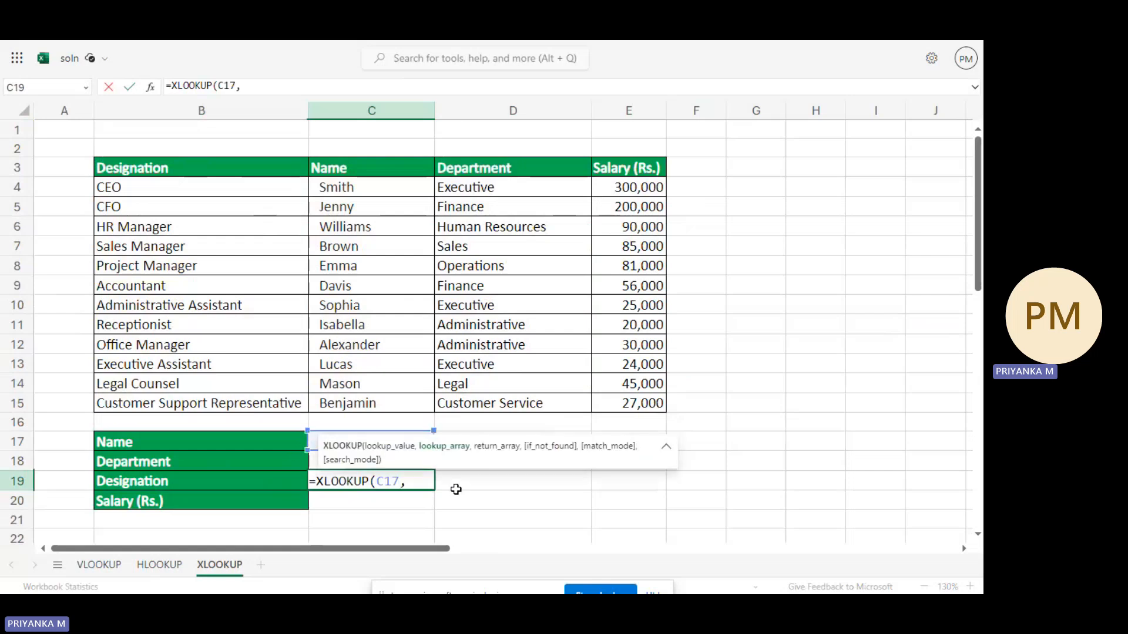
Add the Name column C3:C15 as lookup array and the Designation column B3:B15 as return array in C19
{"action": "left_click_drag", "start_coordinate": [393, 173], "coordinate": [385, 403]}
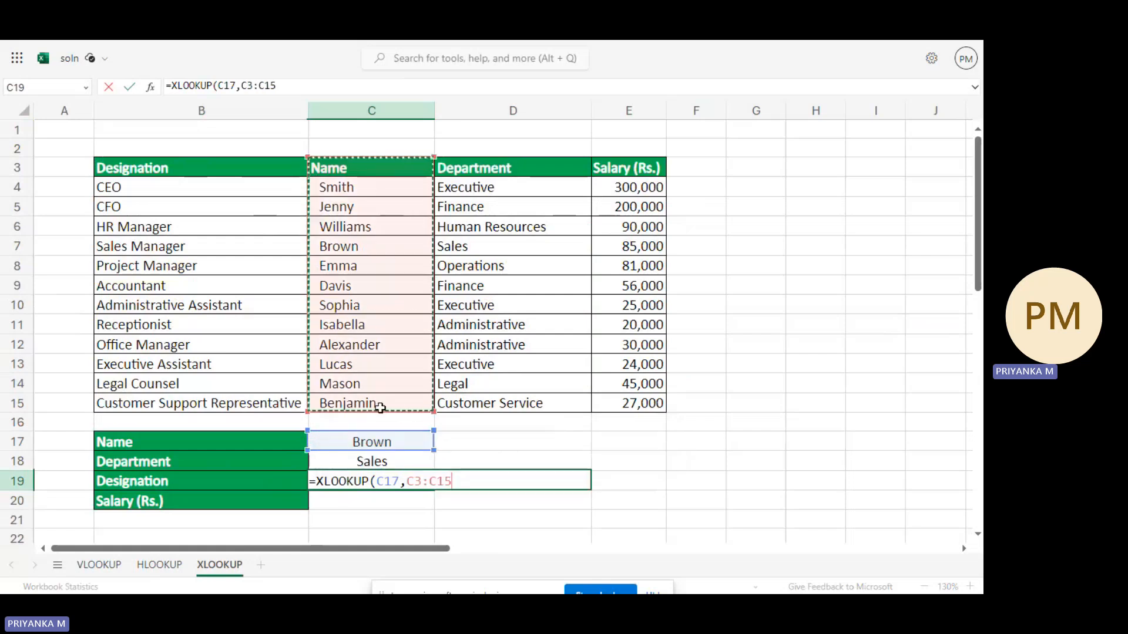
{"action": "type", "text": ","}
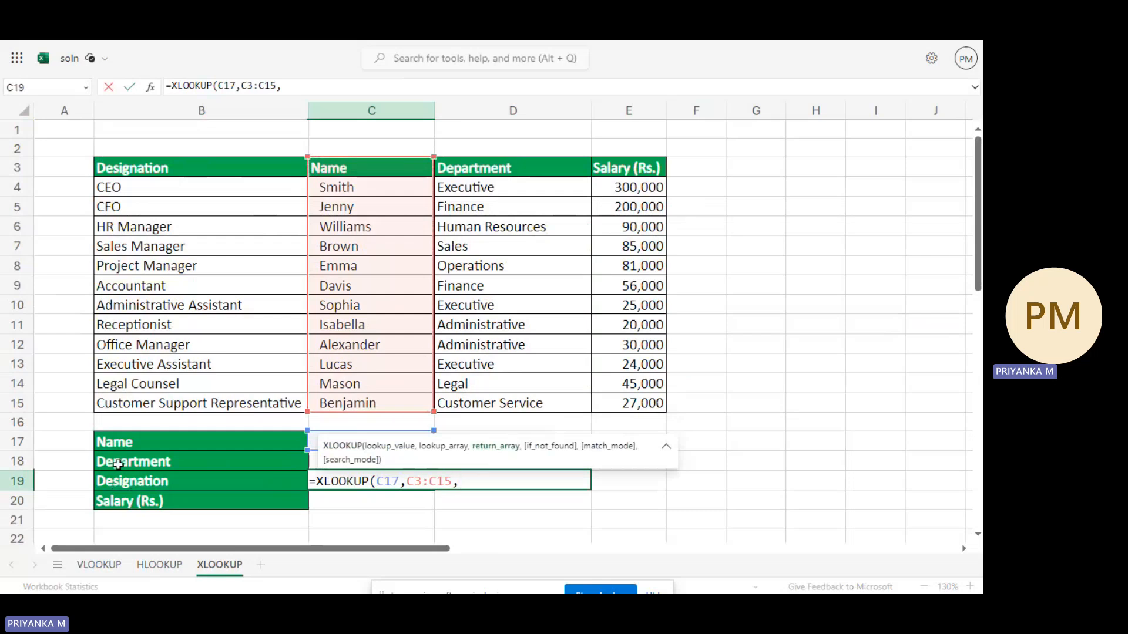
{"action": "left_click", "coordinate": [162, 168]}
{"action": "left_click_drag", "start_coordinate": [167, 191], "coordinate": [251, 403]}
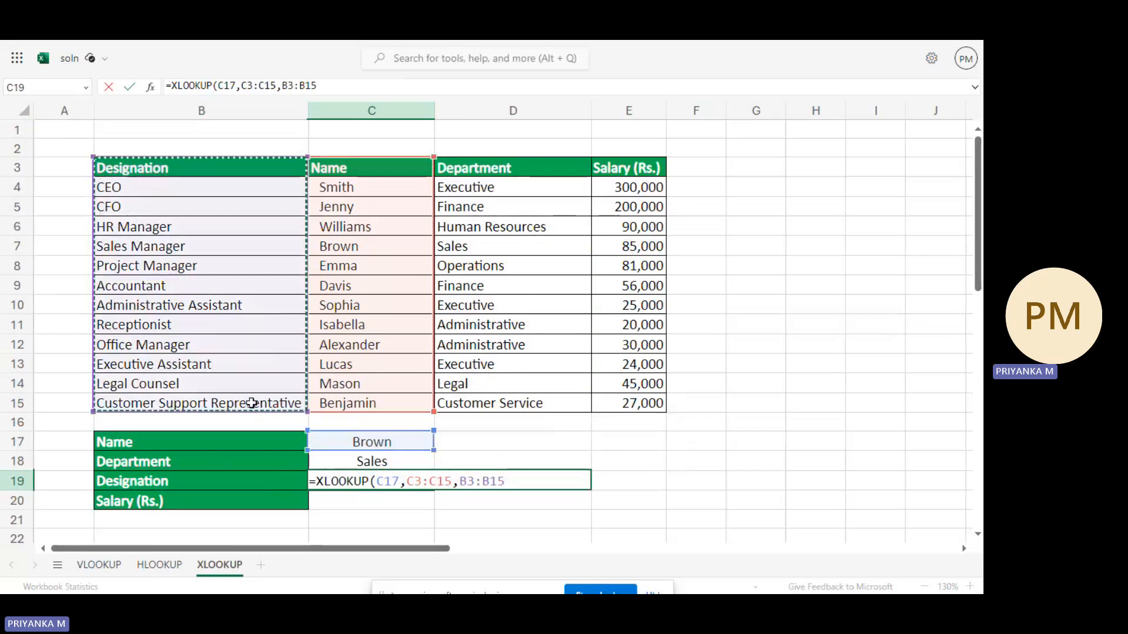
{"action": "type", "text": ","}
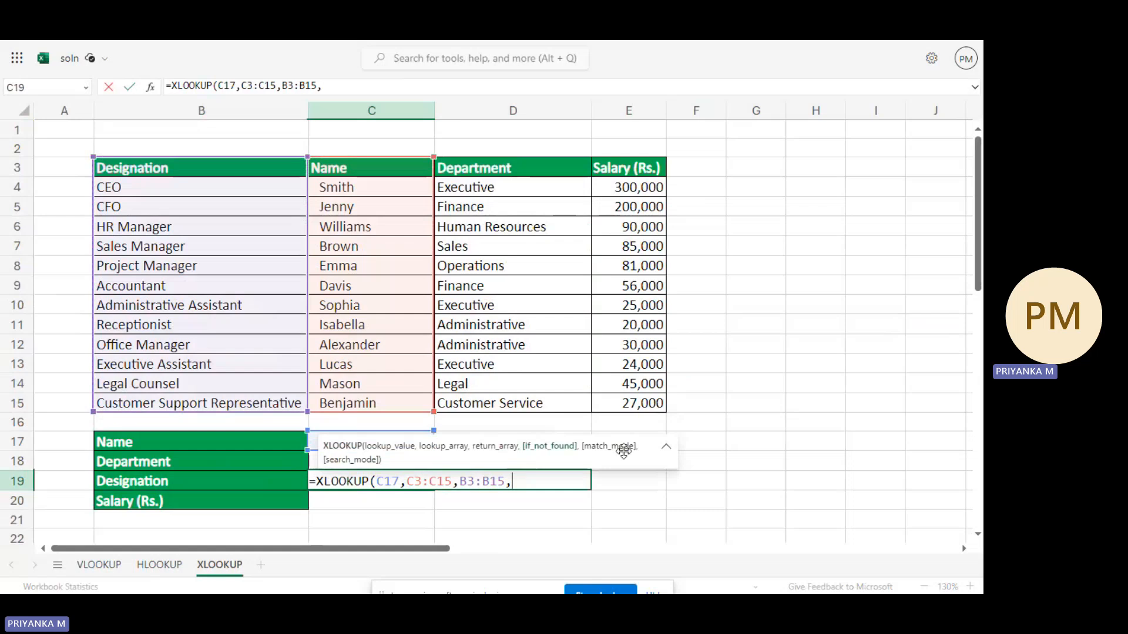
Finish the C19 formula with "not found" as if_not_found and match mode 0, and check the result against the Designation column
{"action": "type", "text": "0"}
{"action": "key", "text": "BackSpace"}
{"action": "type", "text": "\"not found"}
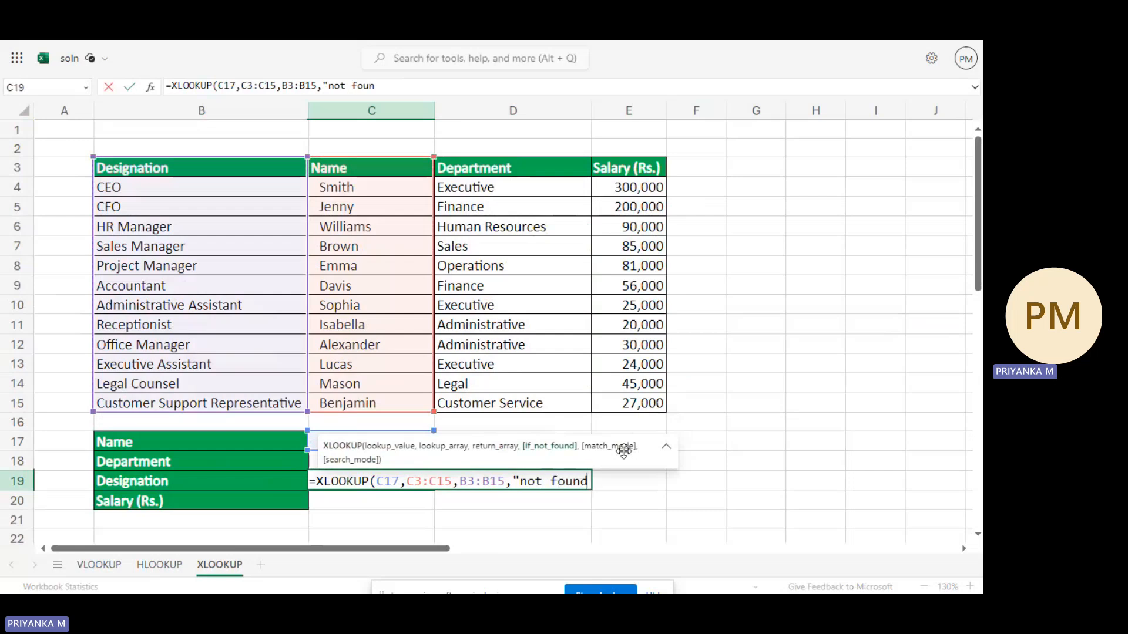
{"action": "type", "text": "\",0)"}
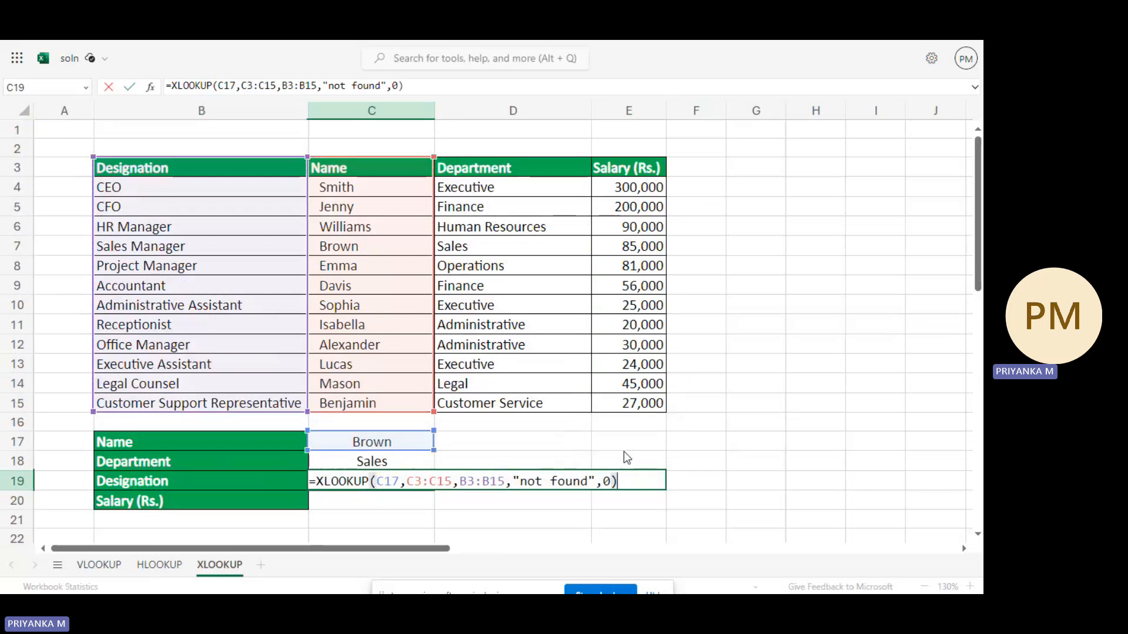
{"action": "key", "text": "Return"}
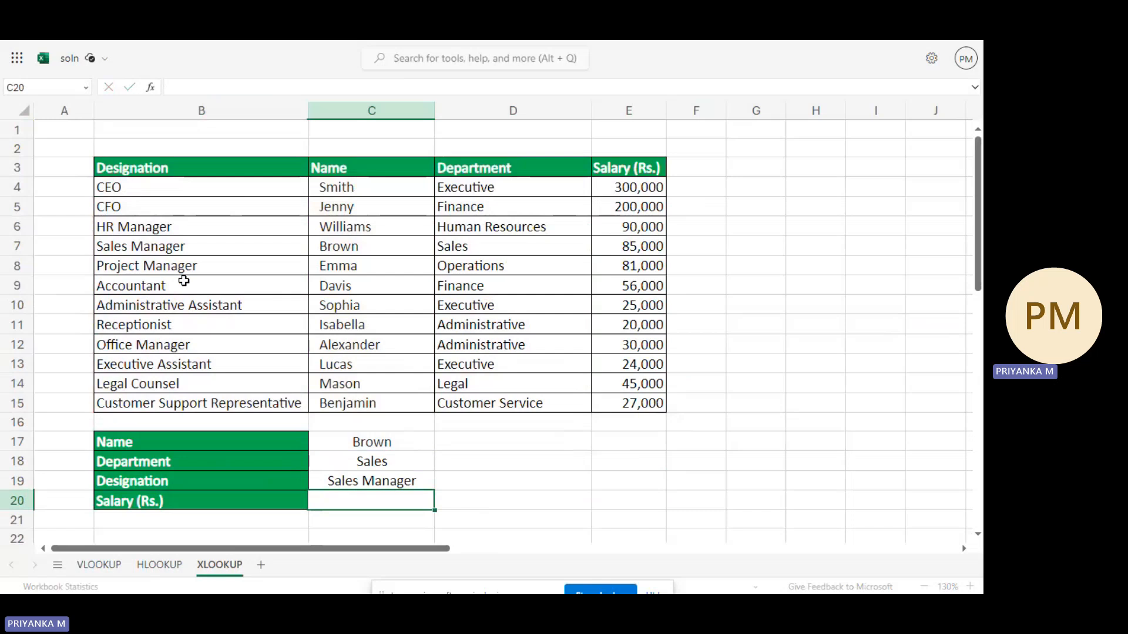
{"action": "left_click", "coordinate": [193, 246]}
Start an XLOOKUP formula in C20 for Salary with C17 as the lookup value
{"action": "left_click", "coordinate": [398, 495]}
{"action": "type", "text": "=x"}
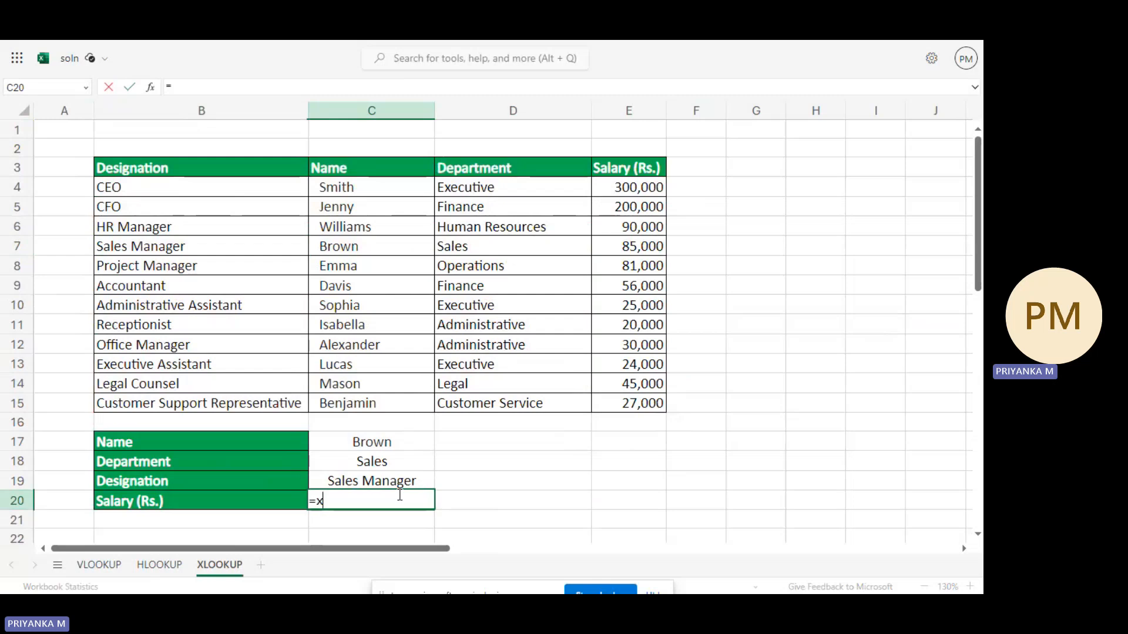
{"action": "type", "text": "look"}
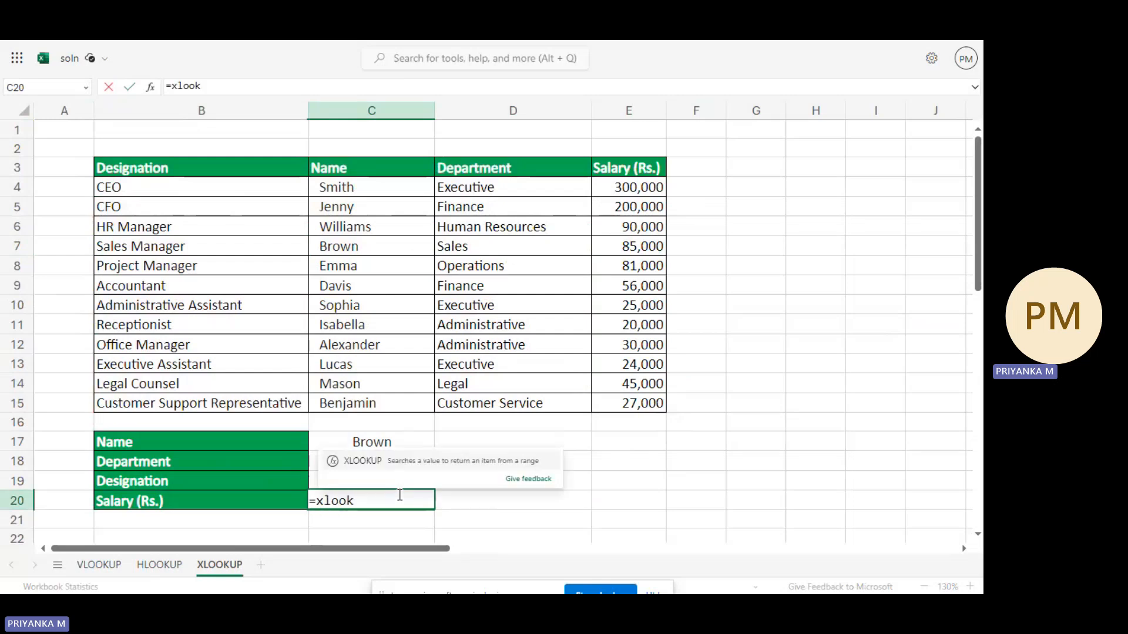
{"action": "key", "text": "Tab"}
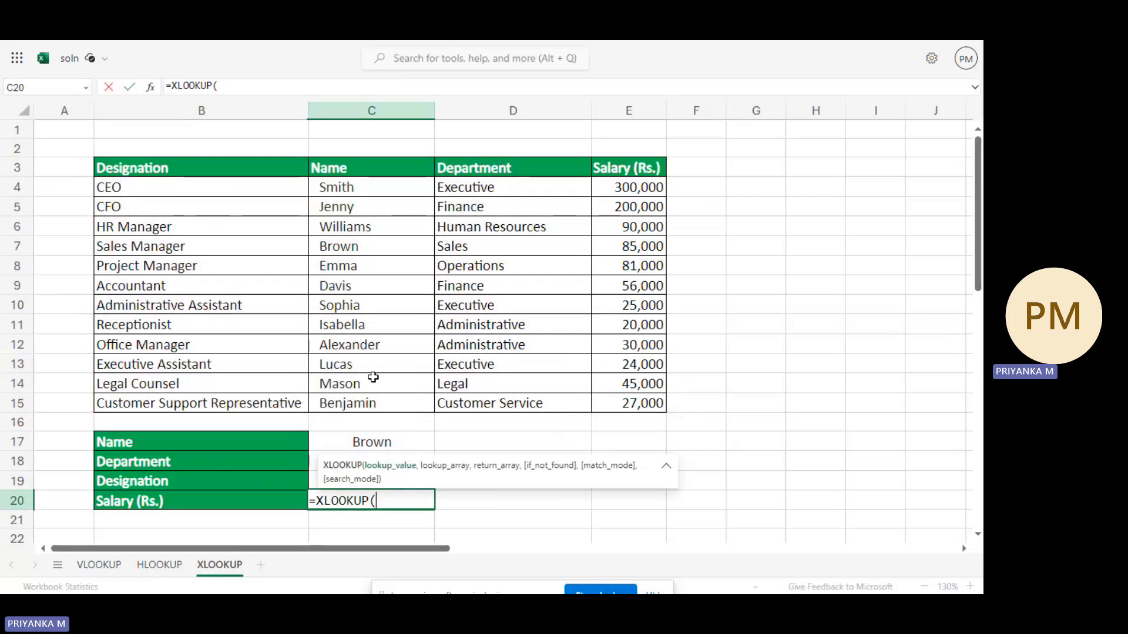
{"action": "left_click", "coordinate": [337, 441]}
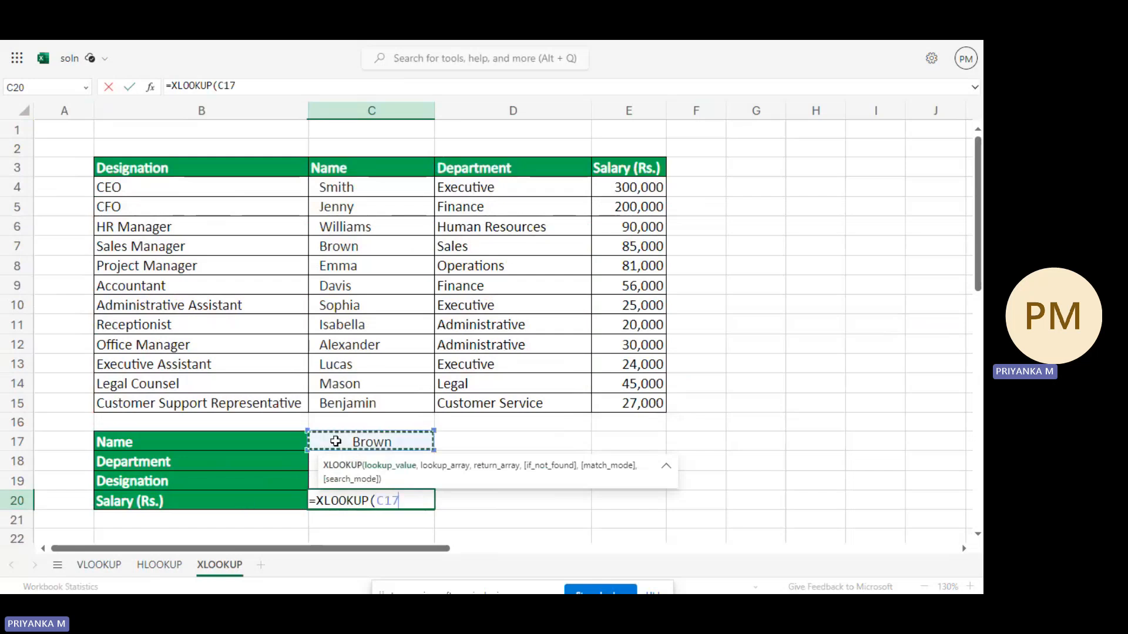
{"action": "type", "text": ","}
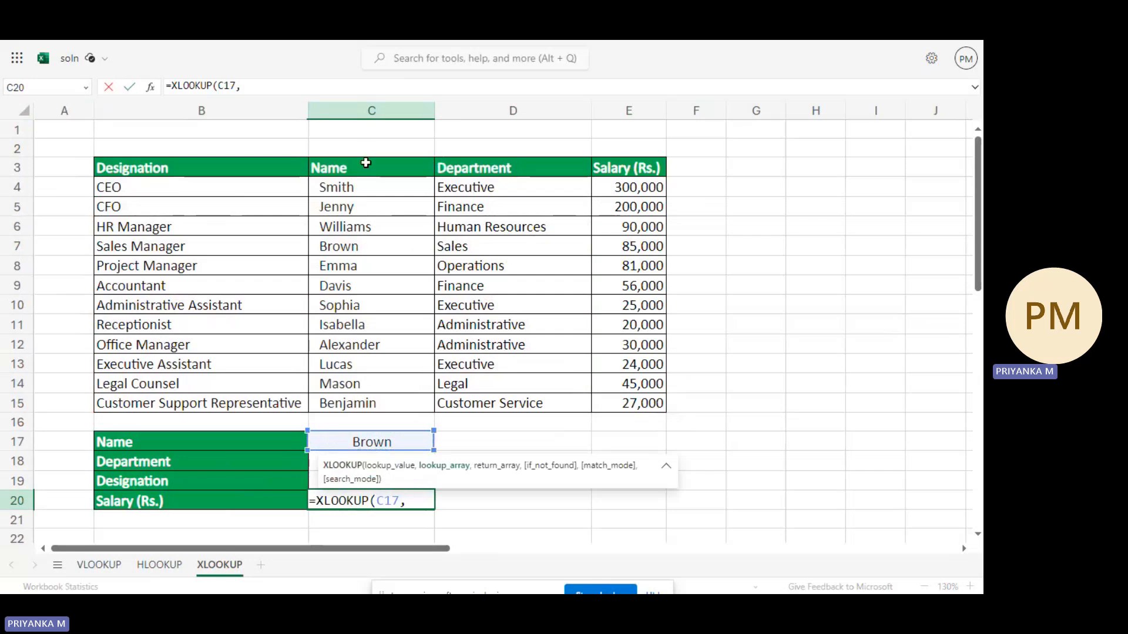
Add the Name column C3:C15 as lookup array and the Salary column E3:E15 as return array in C20
{"action": "left_click_drag", "start_coordinate": [366, 163], "coordinate": [356, 398]}
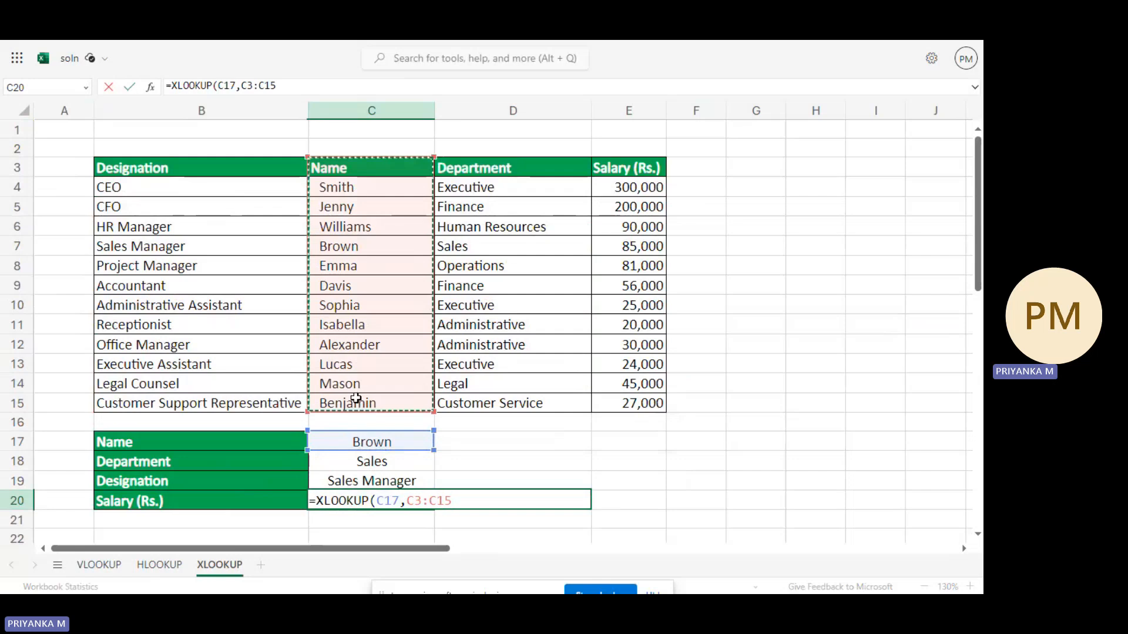
{"action": "type", "text": ","}
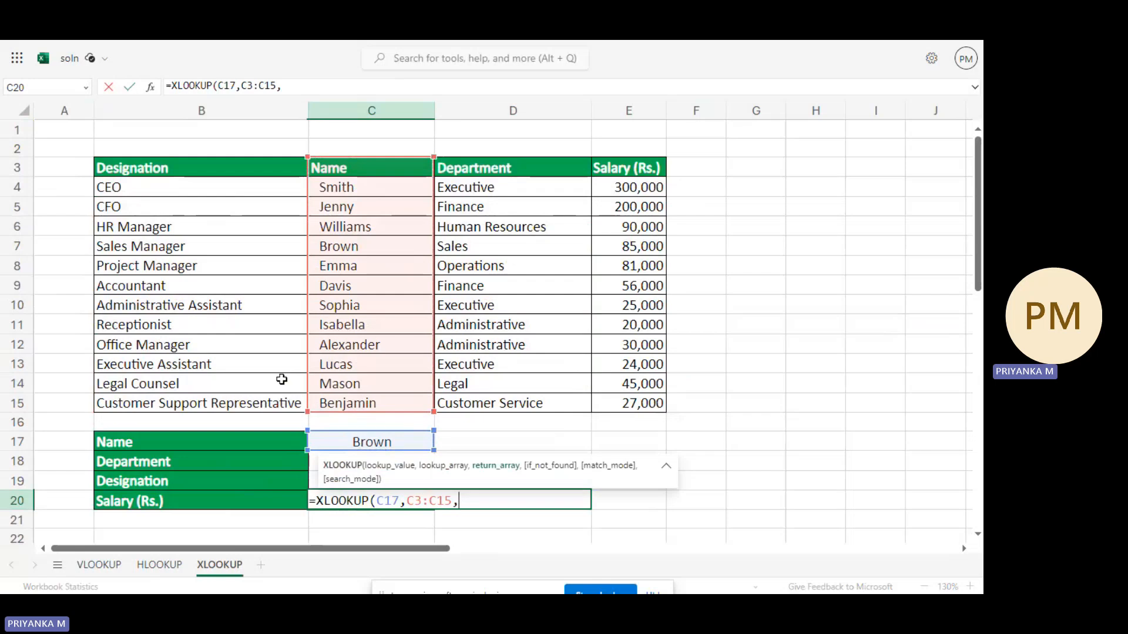
{"action": "left_click", "coordinate": [635, 174]}
{"action": "left_click_drag", "start_coordinate": [635, 175], "coordinate": [636, 403]}
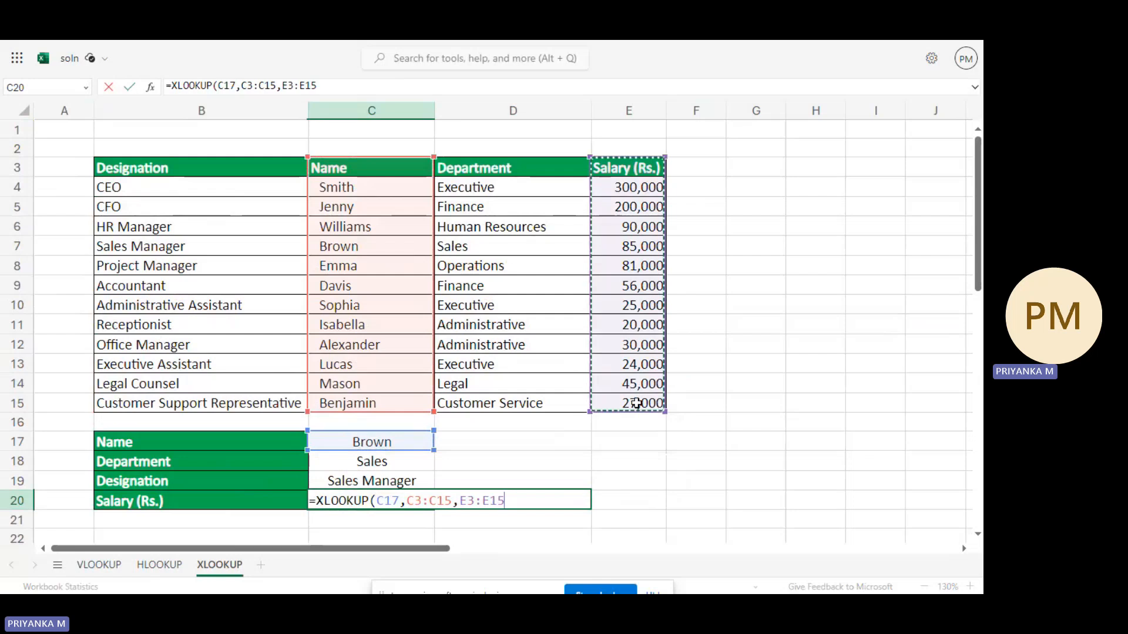
{"action": "type", "text": ","}
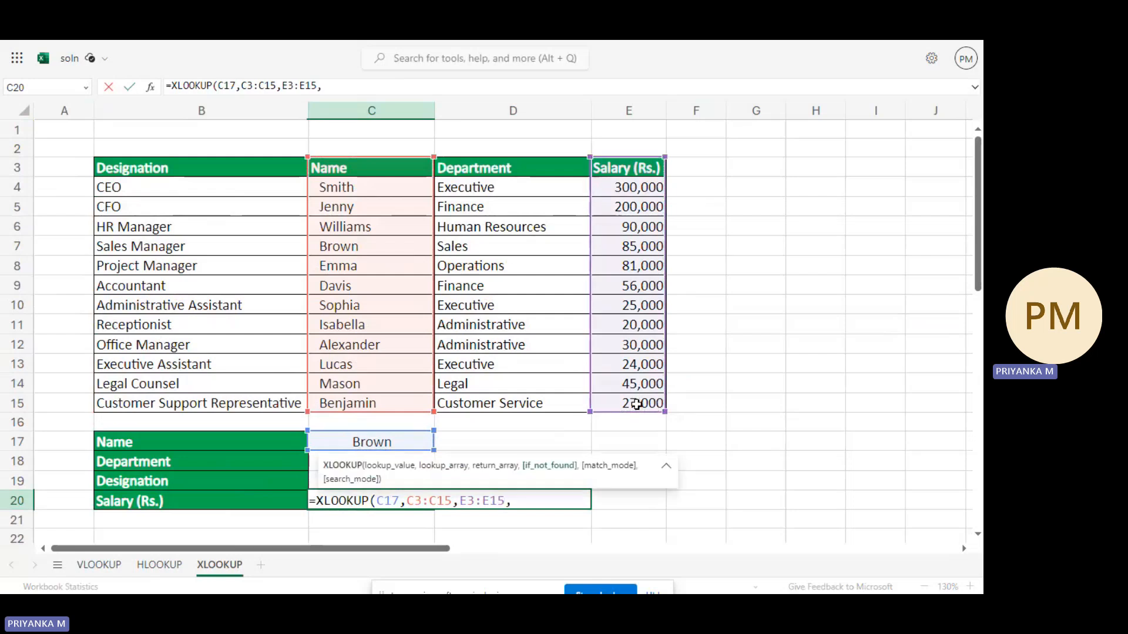
Finish the C20 formula with "not available" as if_not_found and match mode 0 for exact match
{"action": "type", "text": "\"not avail"}
{"action": "key", "text": "BackSpace"}
{"action": "key", "text": "BackSpace"}
{"action": "key", "text": "BackSpace"}
{"action": "key", "text": "BackSpace"}
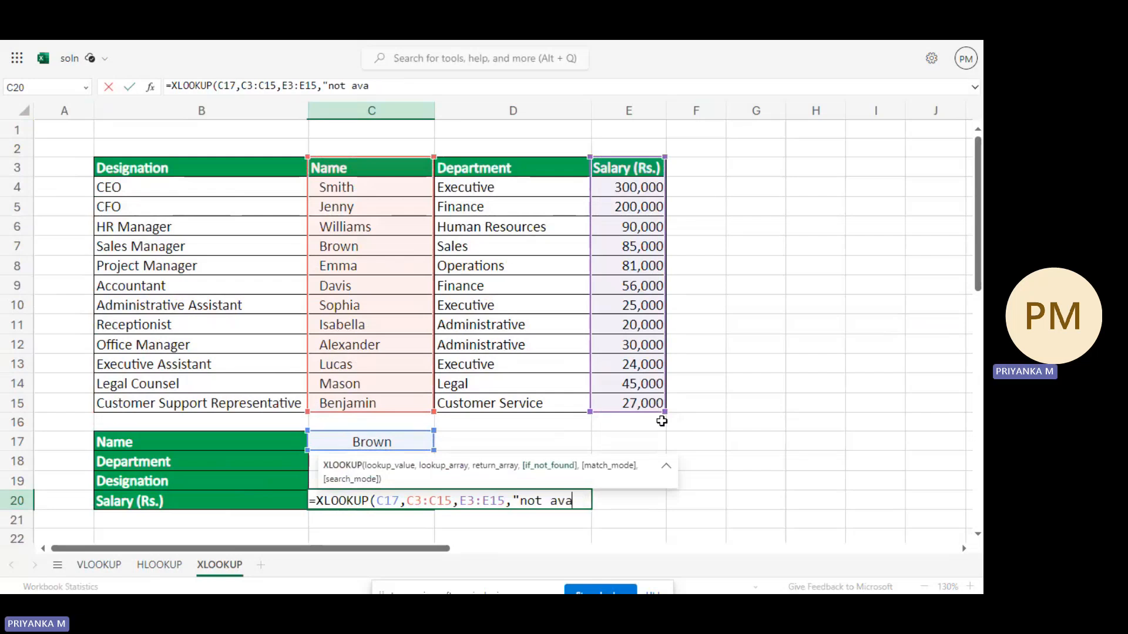
{"action": "key", "text": "BackSpace"}
{"action": "type", "text": "found"}
{"action": "key", "text": "BackSpace"}
{"action": "key", "text": "BackSpace"}
{"action": "key", "text": "BackSpace"}
{"action": "key", "text": "BackSpace"}
{"action": "key", "text": "BackSpace"}
{"action": "type", "text": "availab"}
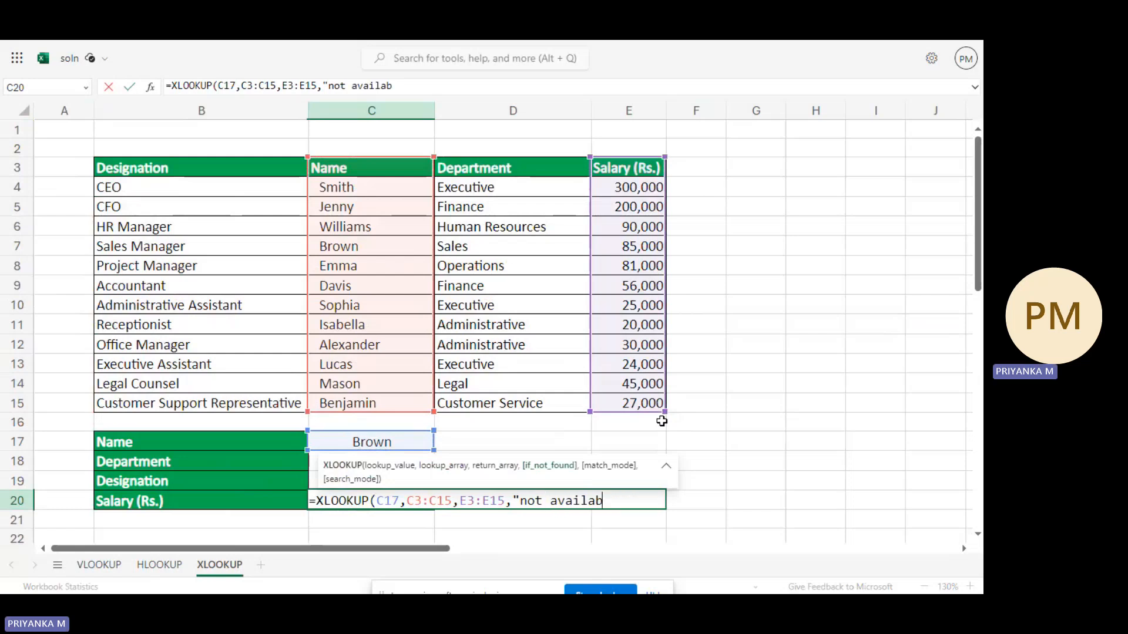
{"action": "type", "text": "le\",0"}
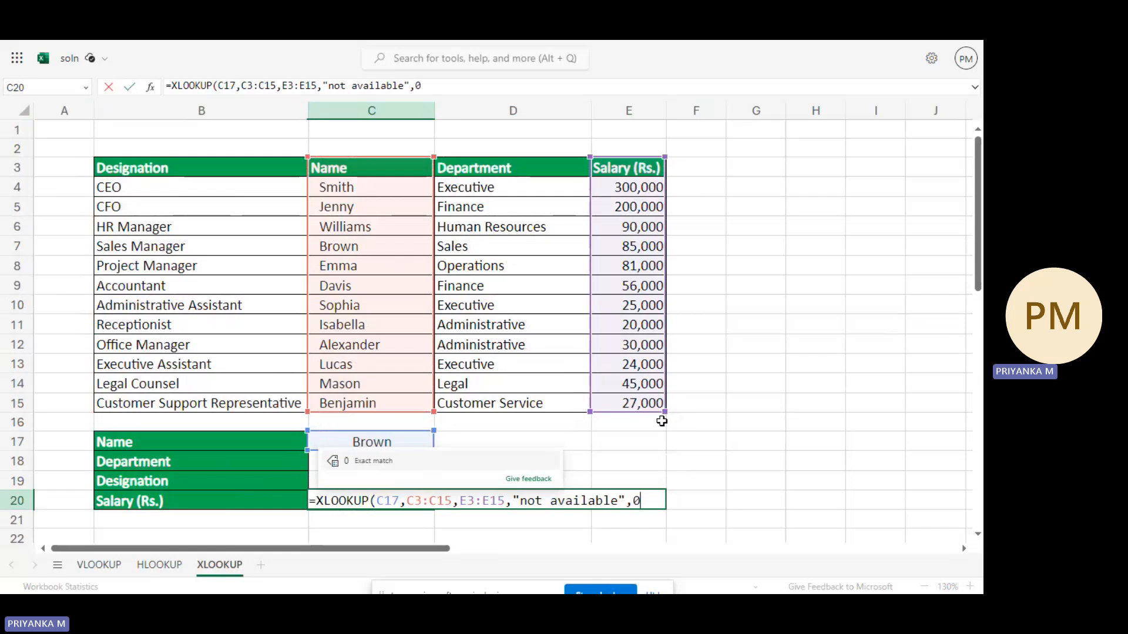
{"action": "type", "text": ")"}
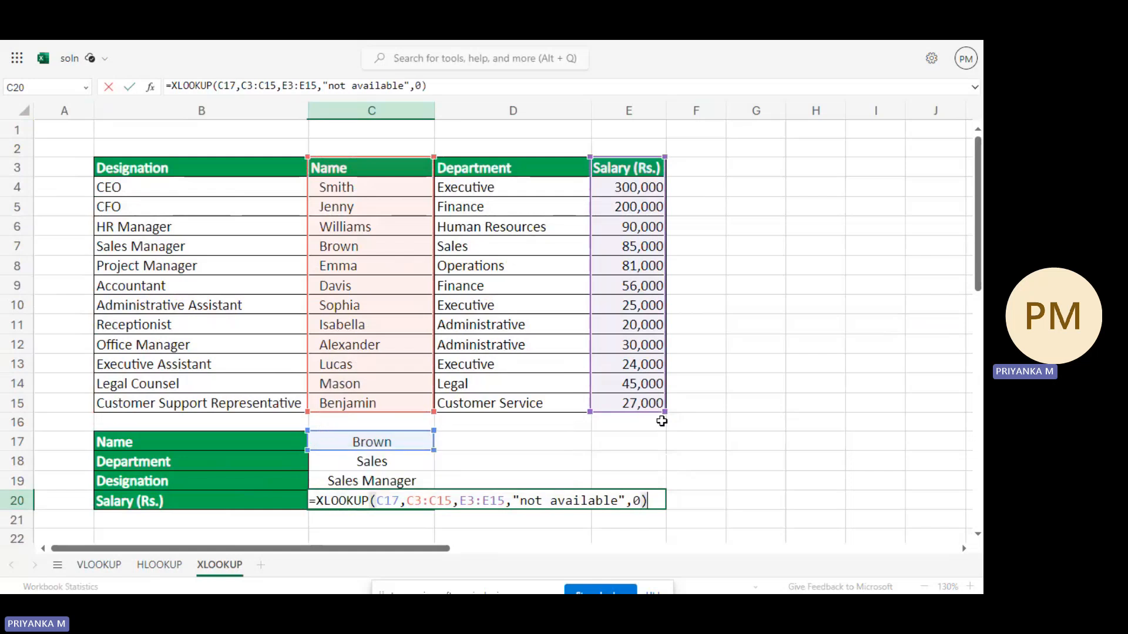
{"action": "key", "text": "Return"}
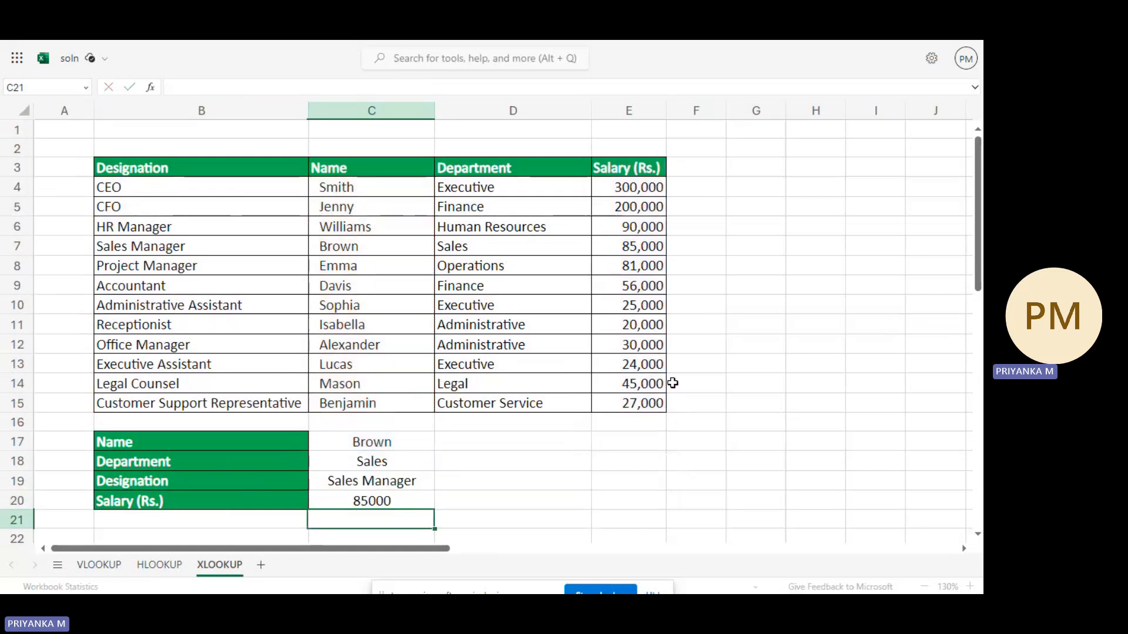
Replace the lookup name in C17 with the Legal Counsel's name from C14 and check the Department, Designation and Salary results
{"action": "left_click", "coordinate": [399, 505]}
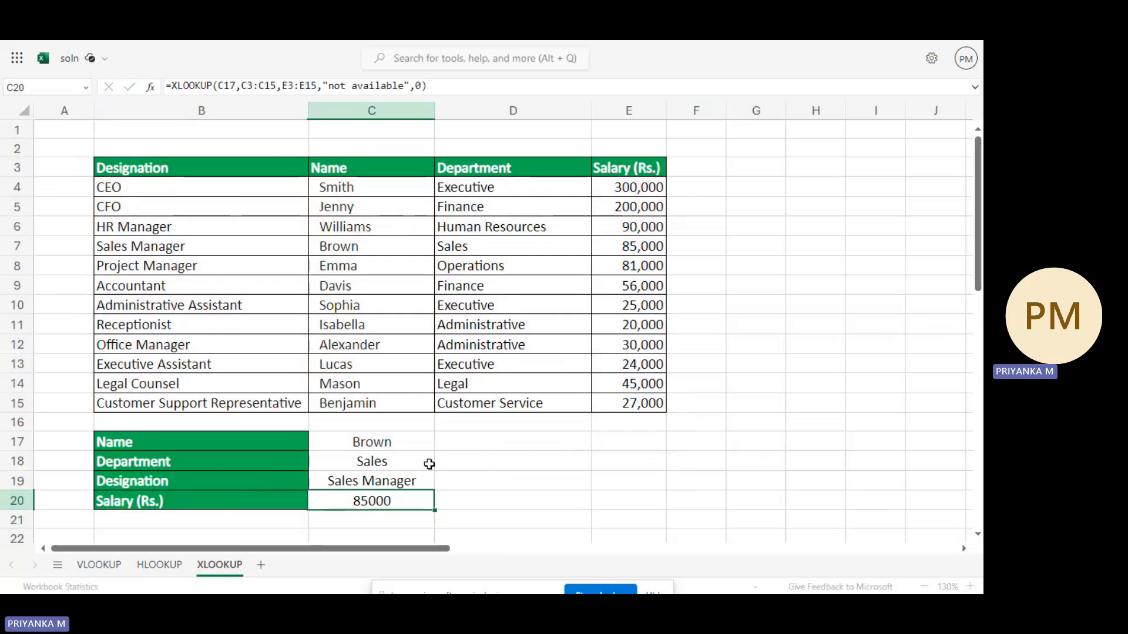
{"action": "left_click", "coordinate": [419, 438]}
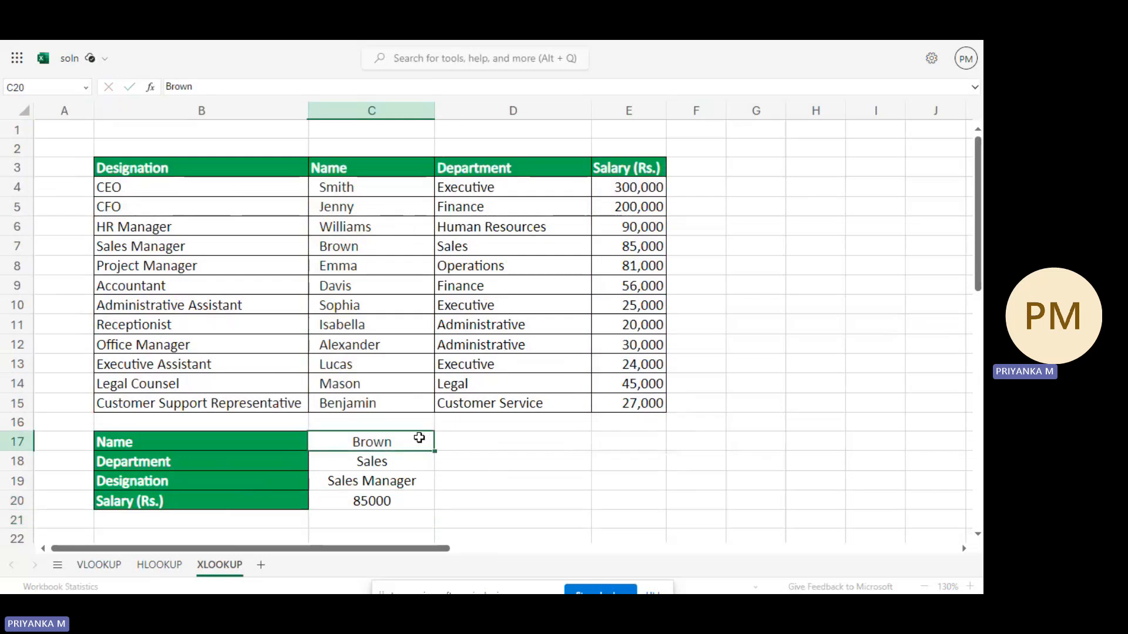
{"action": "double_click", "coordinate": [388, 441]}
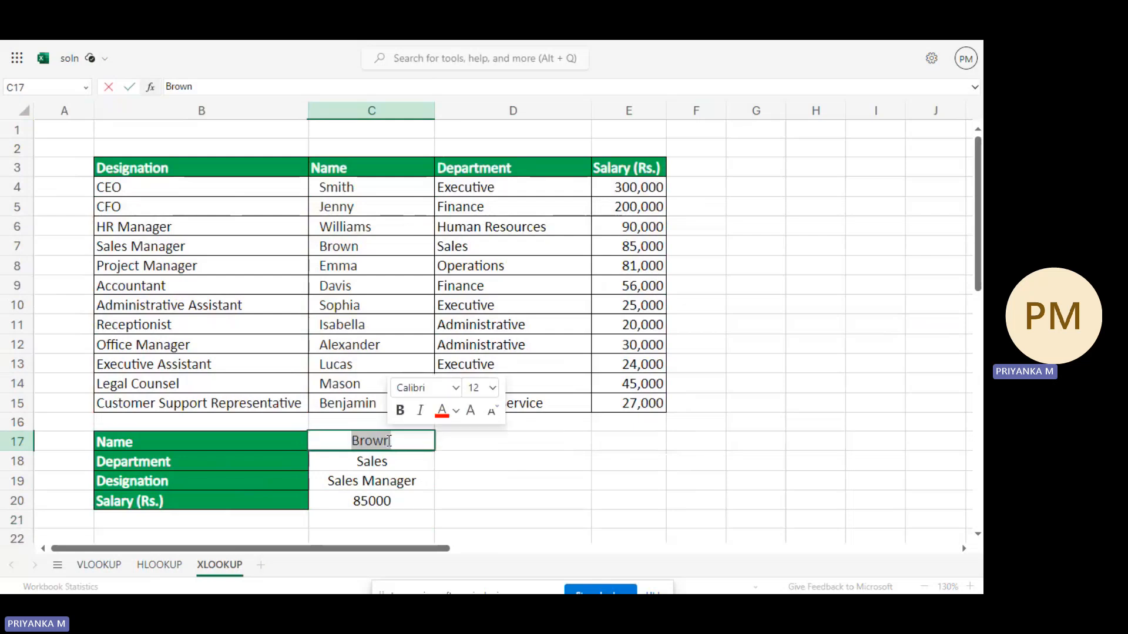
{"action": "type", "text": "Ma"}
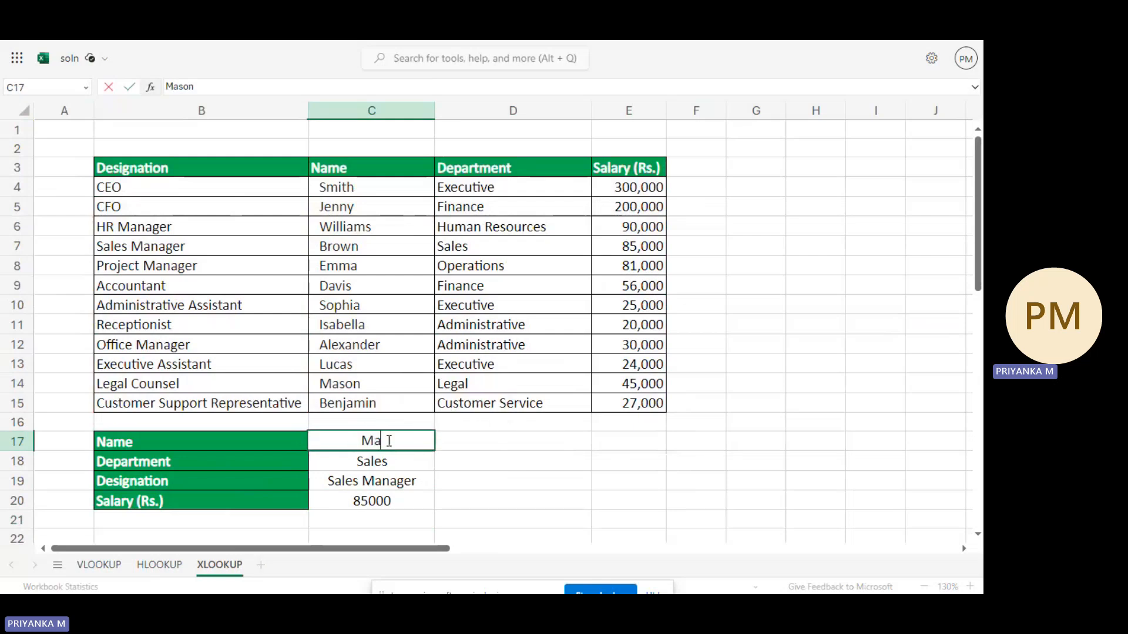
{"action": "type", "text": "son"}
{"action": "key", "text": "Return"}
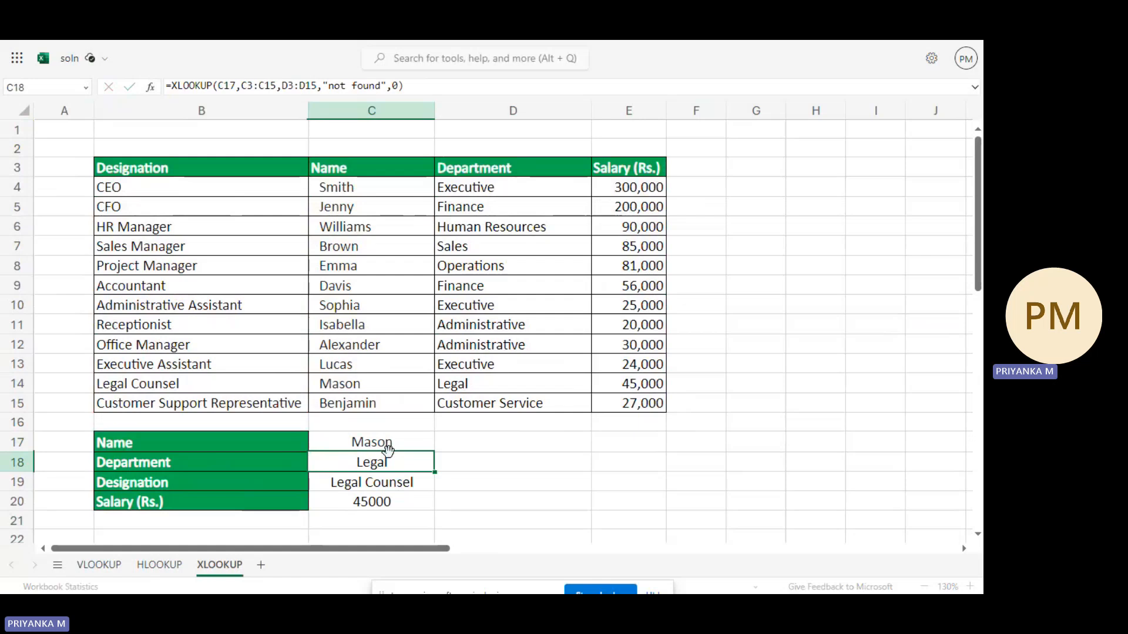
{"action": "left_click", "coordinate": [383, 479]}
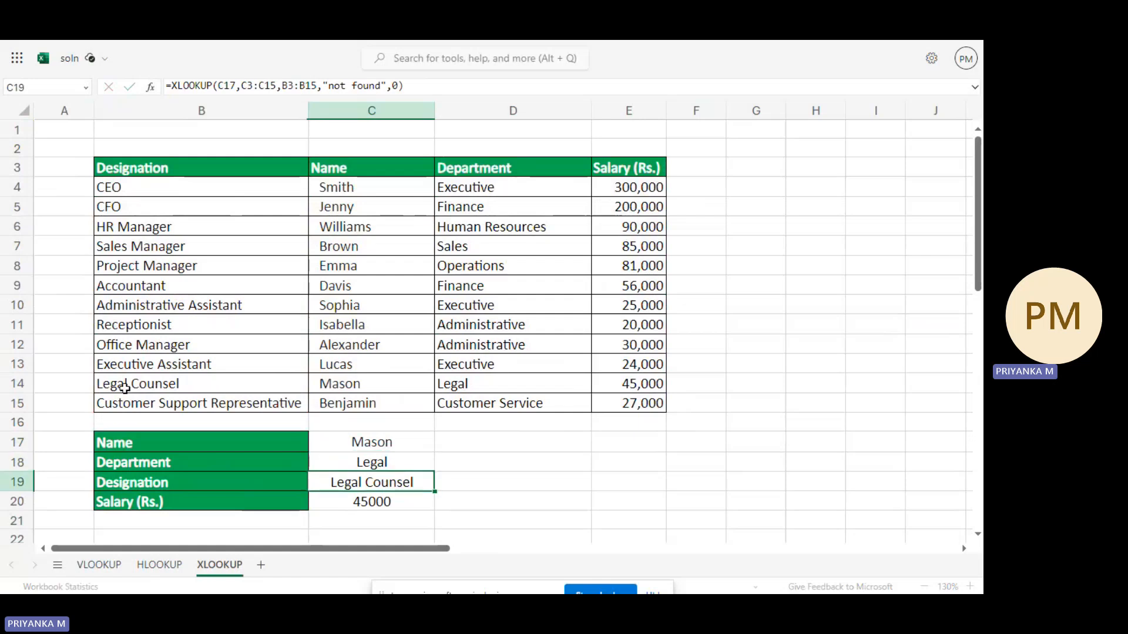
{"action": "left_click", "coordinate": [376, 501]}
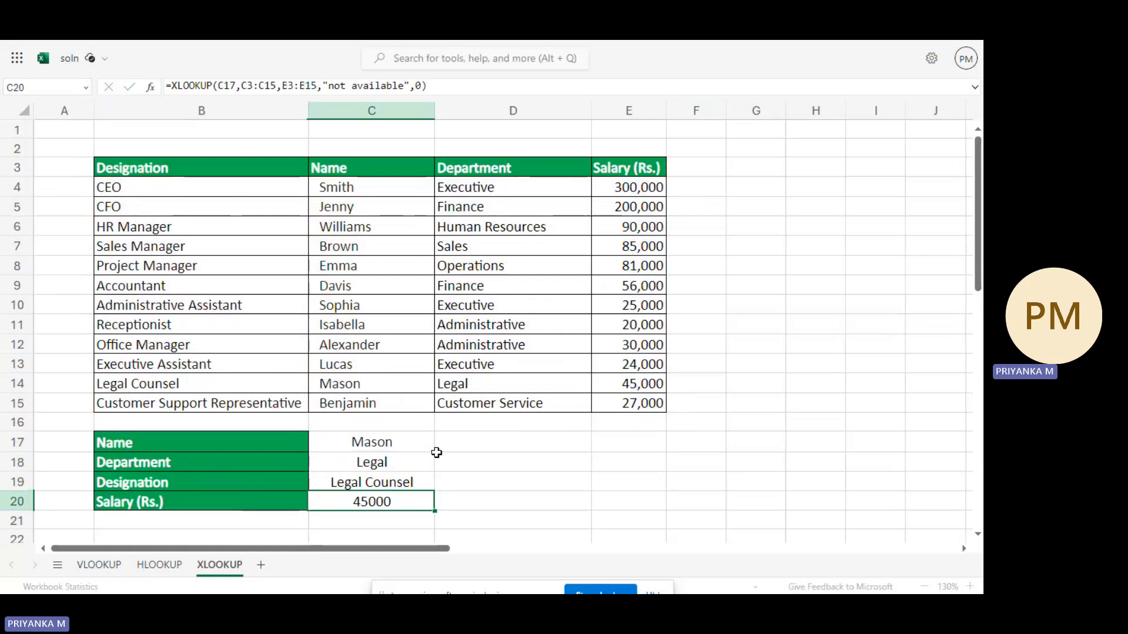
Change the lookup name in C17 to the CEO's name from C4 and review the results in C18:C20
{"action": "left_click", "coordinate": [409, 444]}
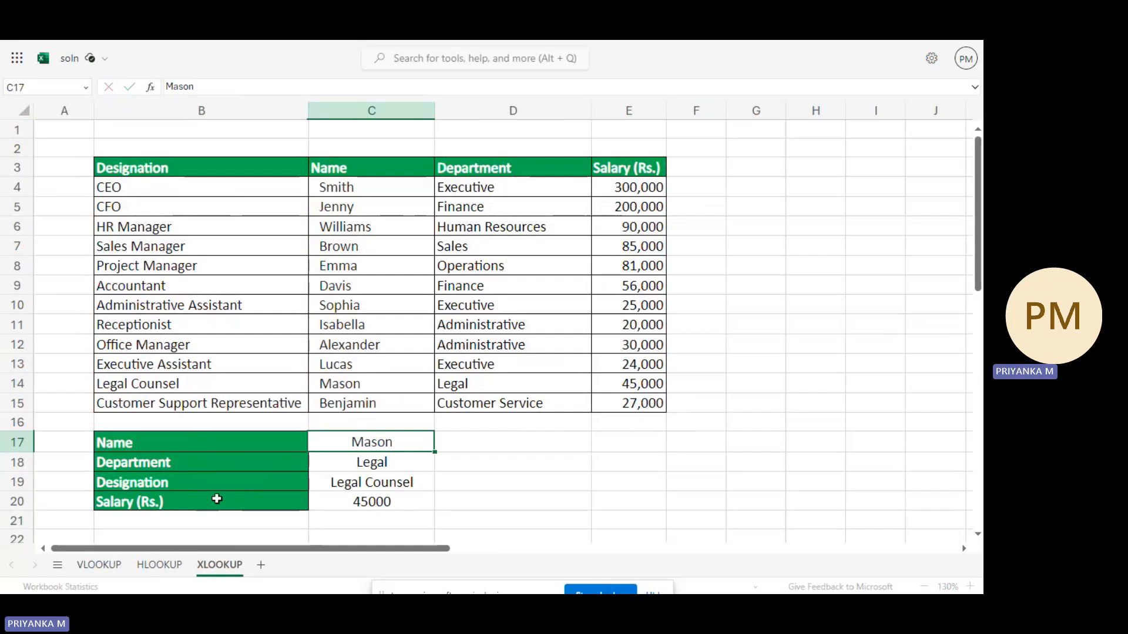
{"action": "double_click", "coordinate": [376, 441]}
{"action": "double_click", "coordinate": [380, 440]}
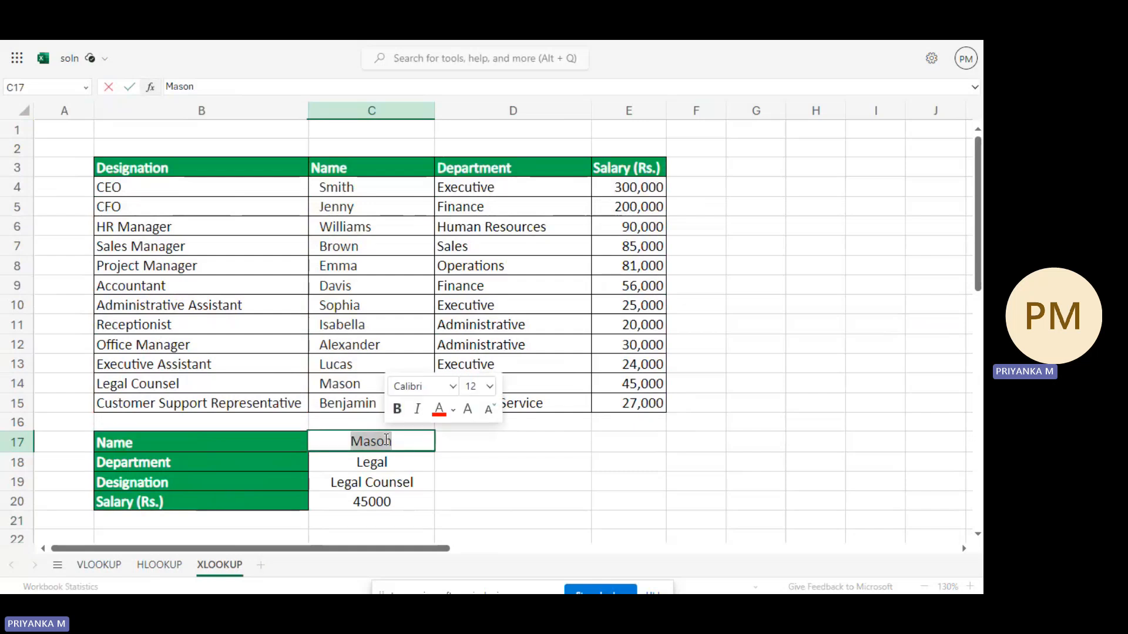
{"action": "type", "text": "Smi"}
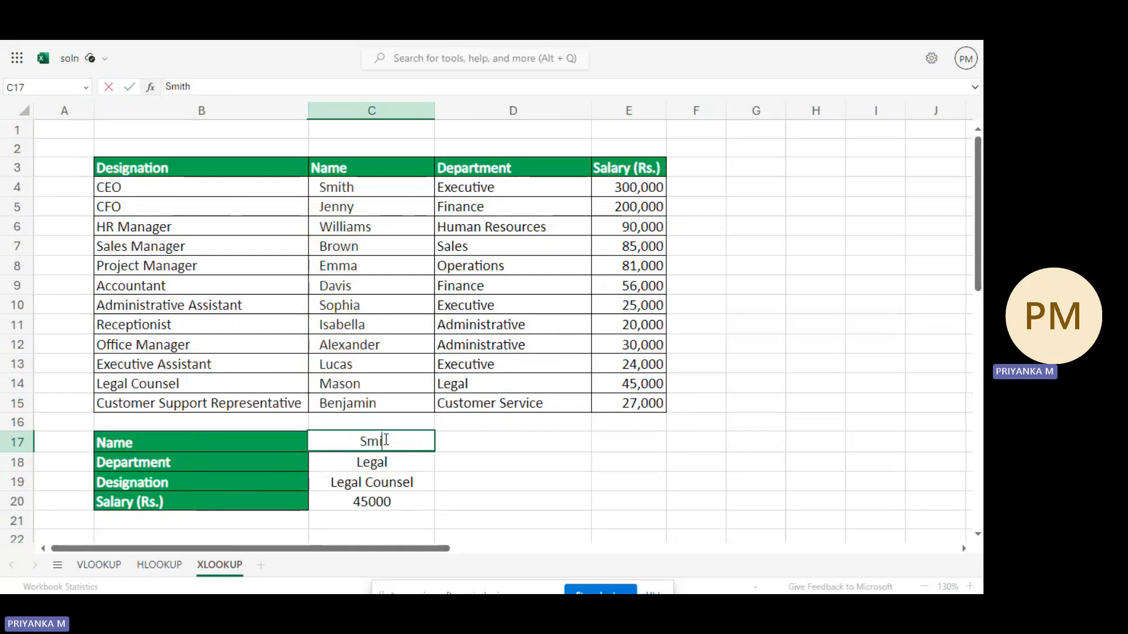
{"action": "type", "text": "th"}
{"action": "key", "text": "Return"}
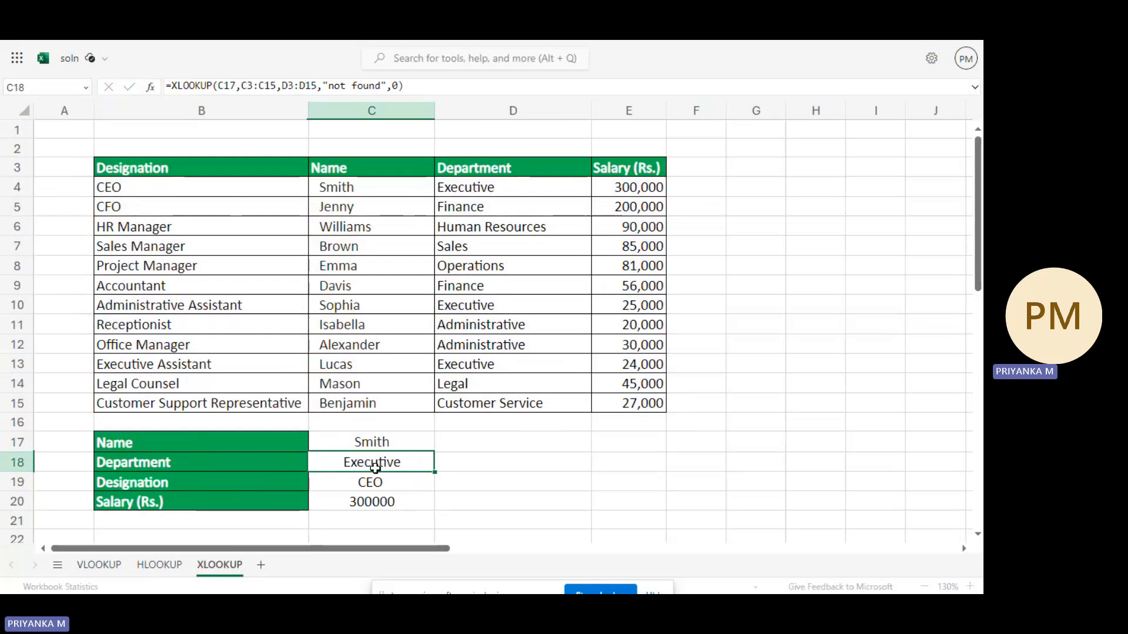
{"action": "left_click", "coordinate": [383, 480]}
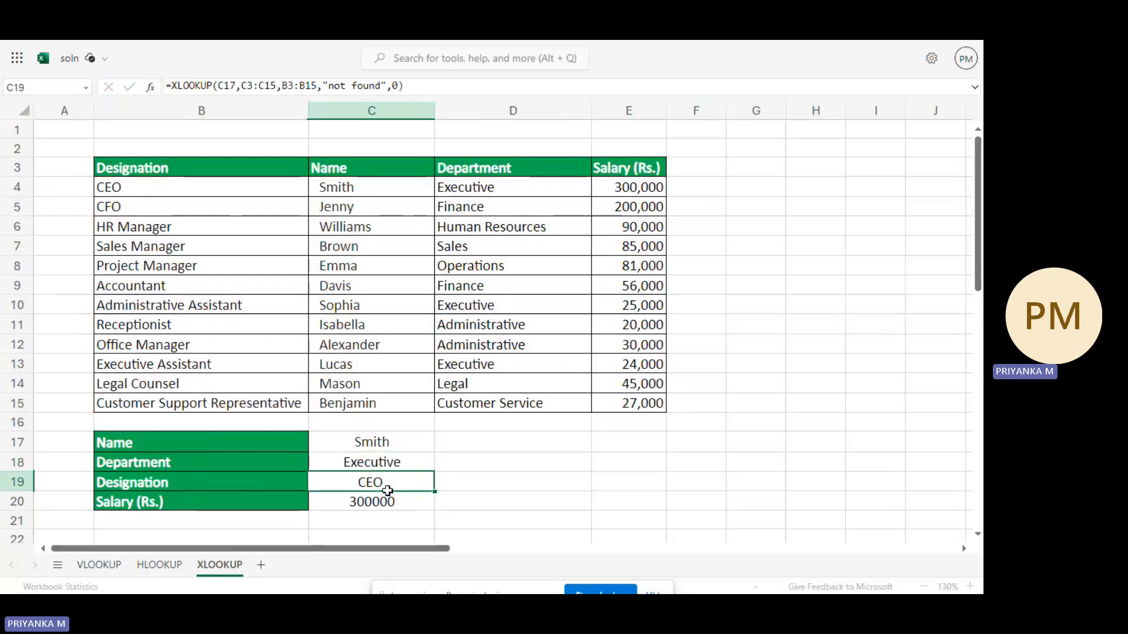
{"action": "left_click", "coordinate": [387, 501]}
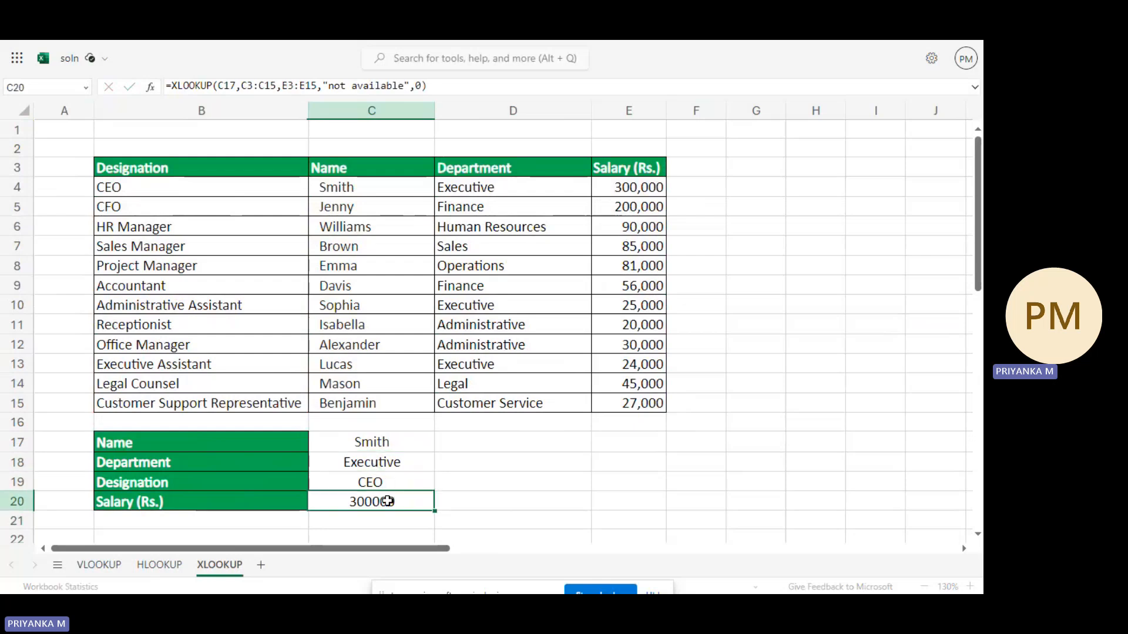